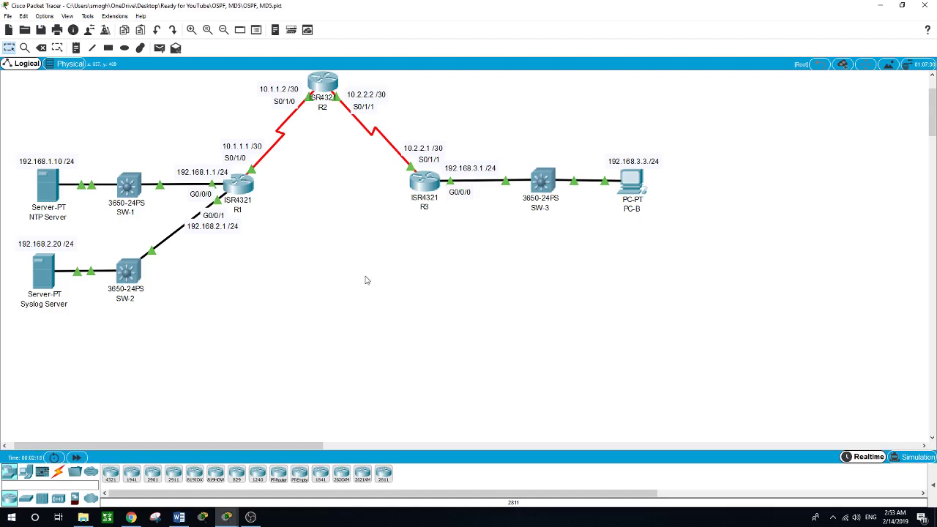
- Open R1's console and start OSPF process 1 from global configuration mode
click(241, 187)
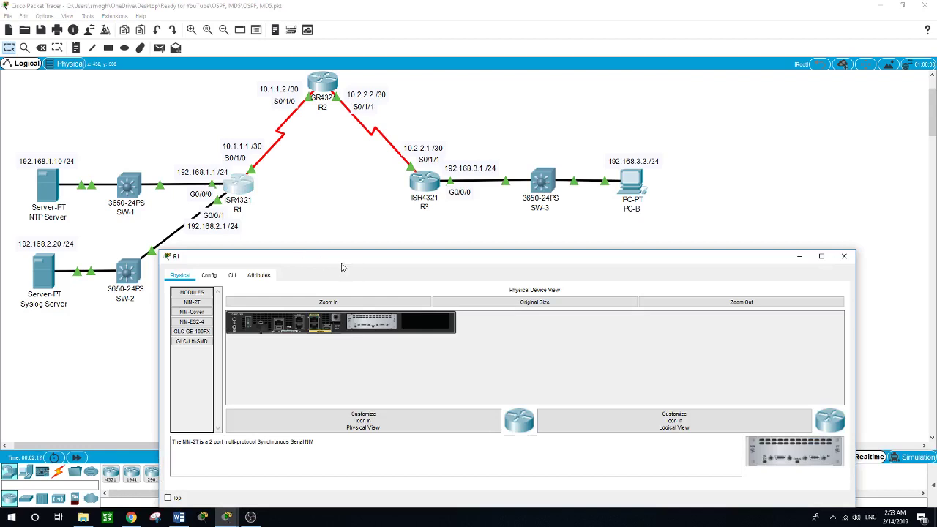
click(233, 276)
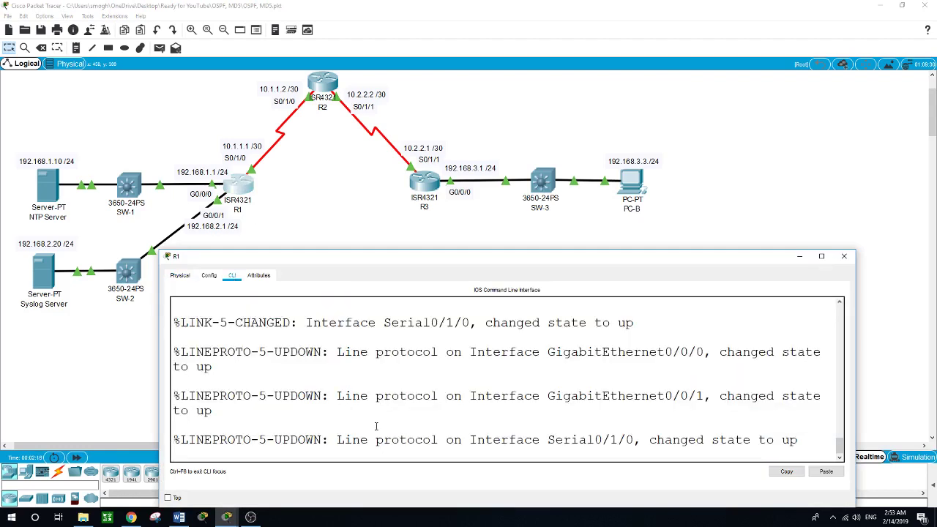
key(Return)
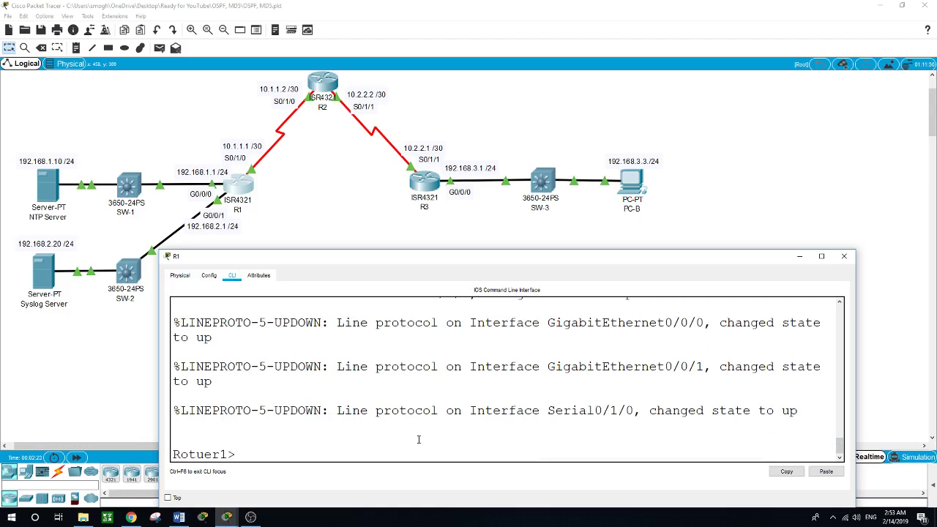
text(en)
key(Return)
text(conf t)
key(Return)
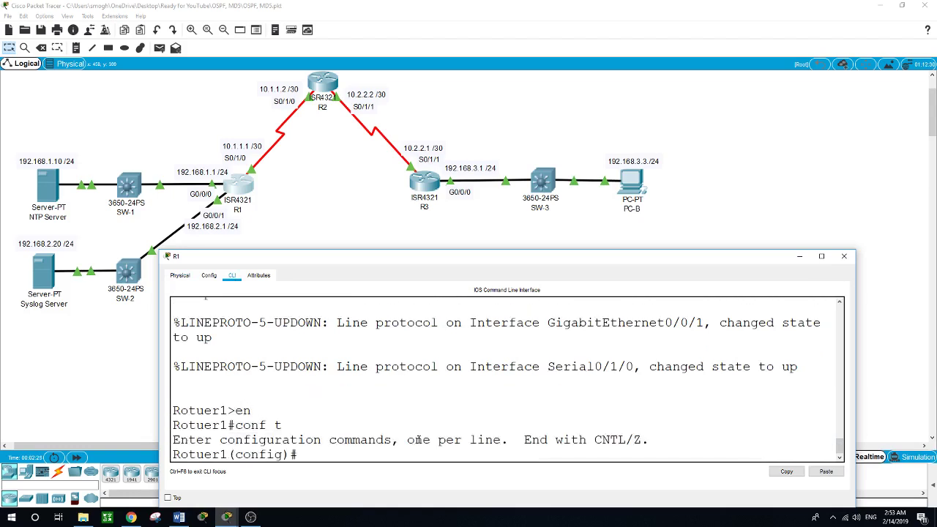
text(router ospf 1)
key(Return)
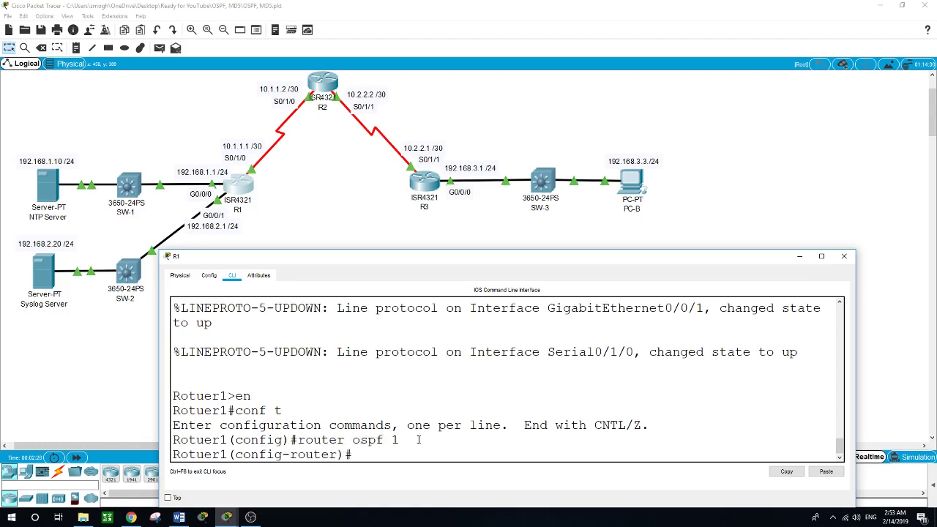
- Advertise 192.168.1.0/24, 192.168.2.0/24 and 10.1.1.0/30 in OSPF area 0 on R1
text(network 192.168.1.0)
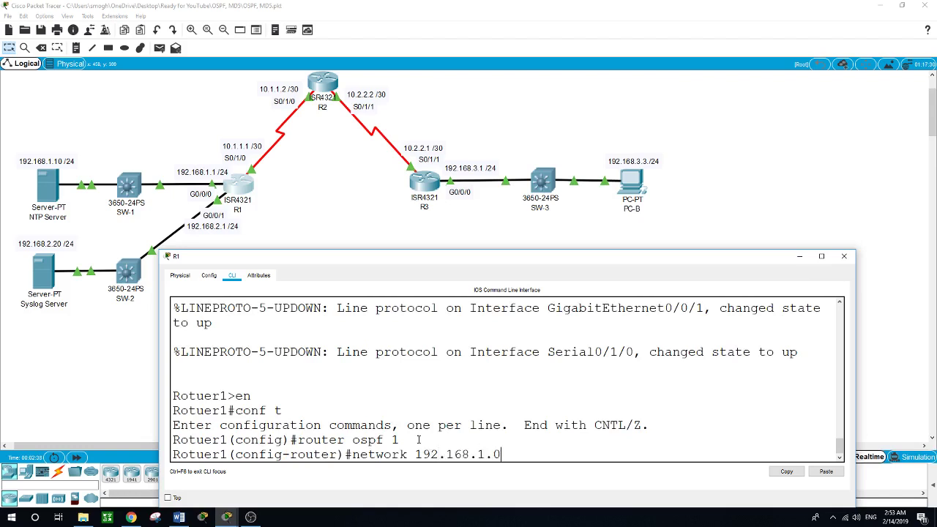
text( 0.0.0.255 area 0)
key(Return)
text(ne)
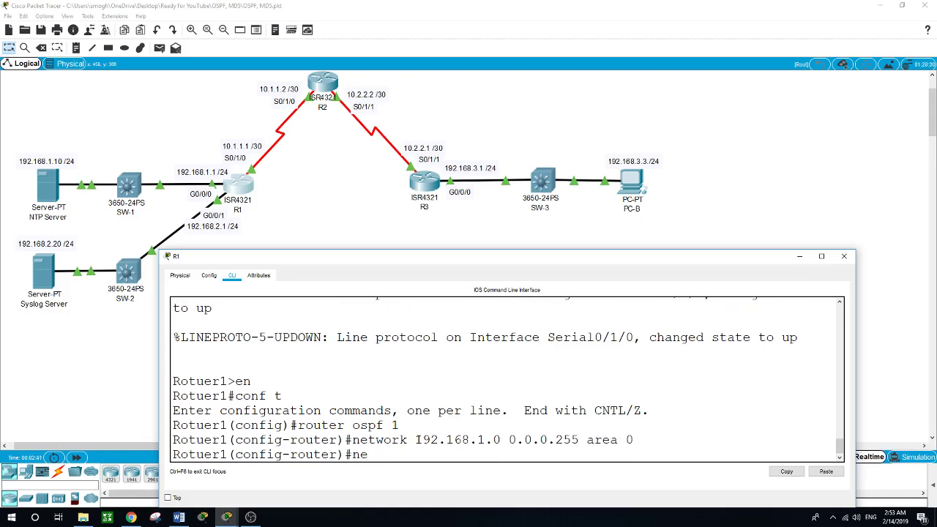
text(twork)
text( 192.16)
text(8)
text(.2)
text(.0 ?)
text(0)
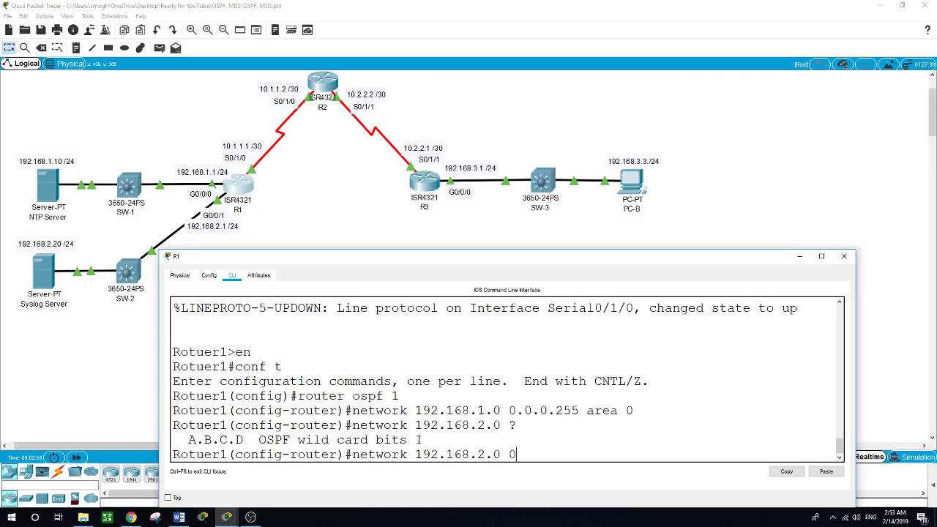
text(.0.0.255 area 0)
key(Return)
text(n)
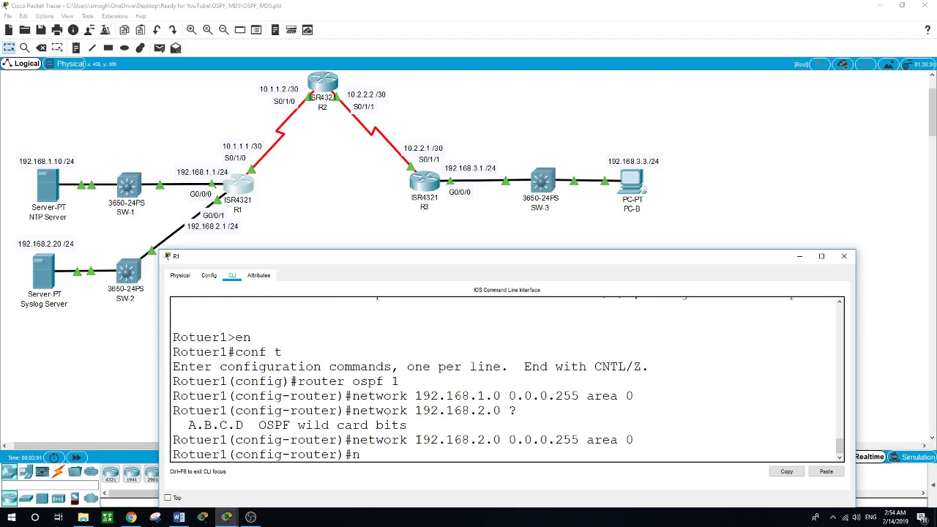
text(etwork 10.1.1.0 0.0.0.3 area)
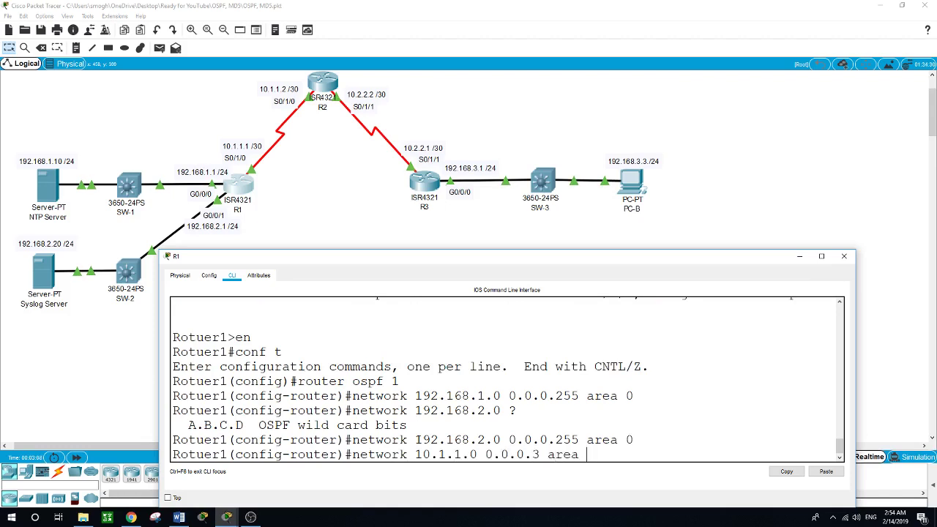
text( 0)
key(Return)
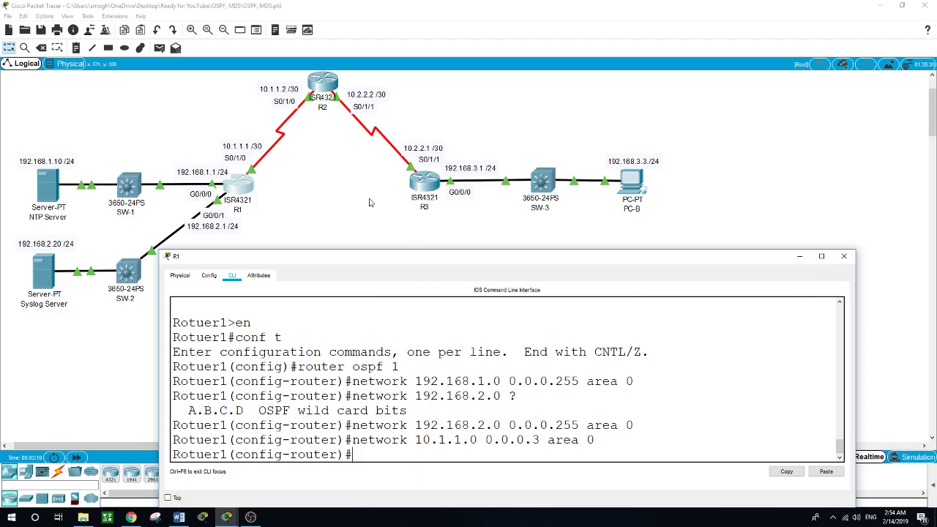
click(321, 96)
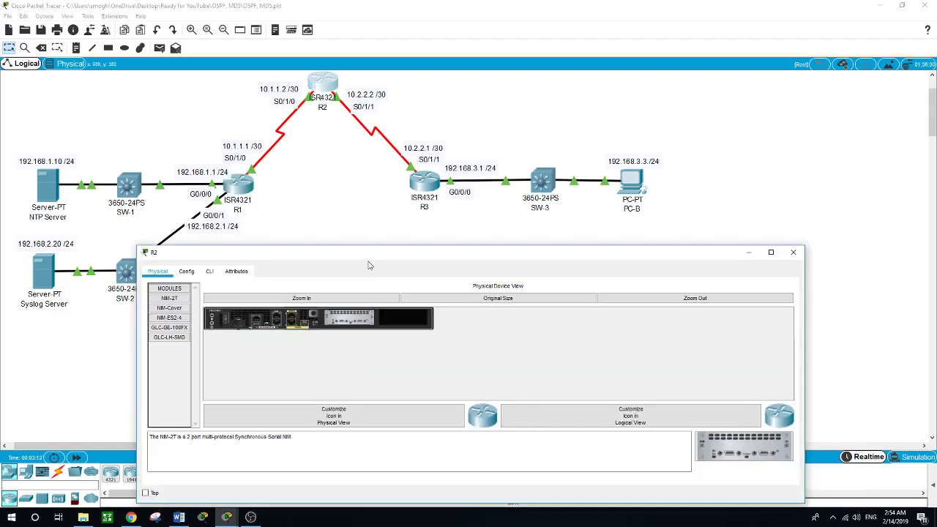
- Open R2's console and start OSPF process 1 from global configuration mode
click(203, 260)
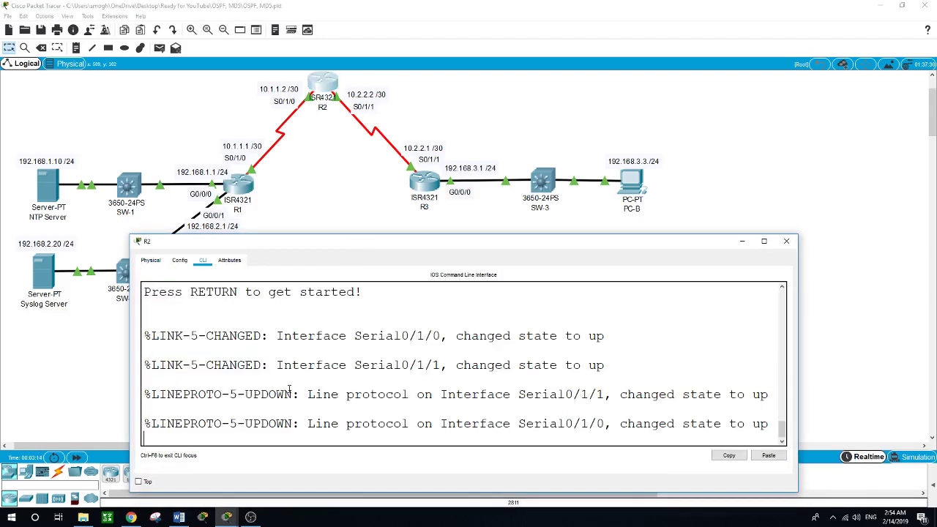
key(Return)
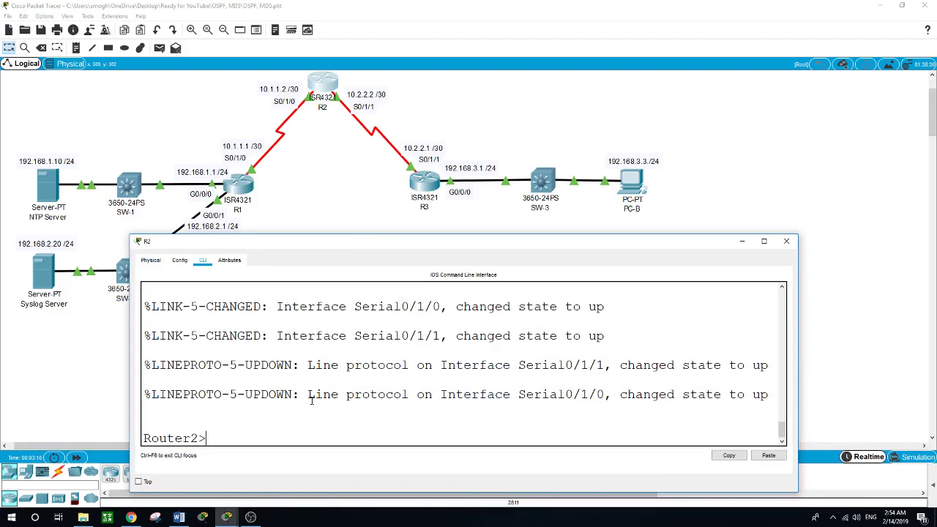
text(en)
key(Return)
text(conf)
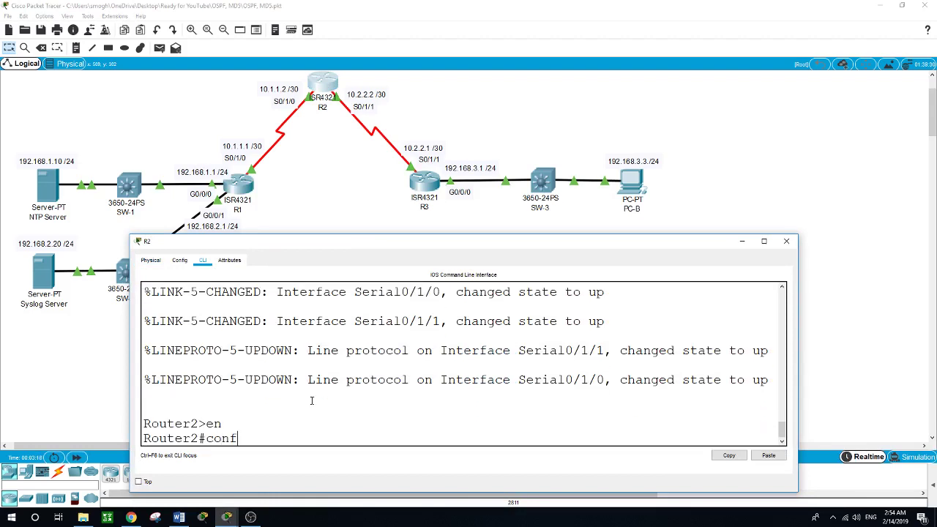
text( t)
key(Return)
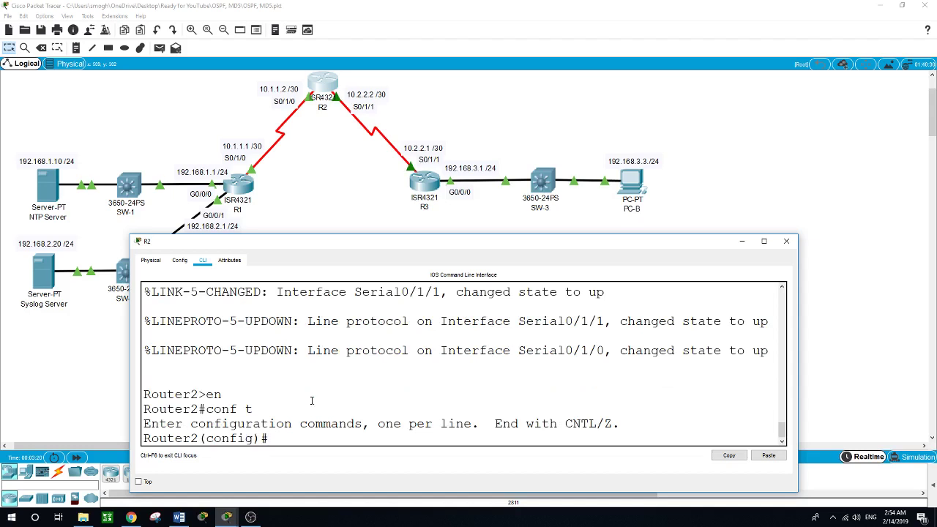
text(router ospf 1)
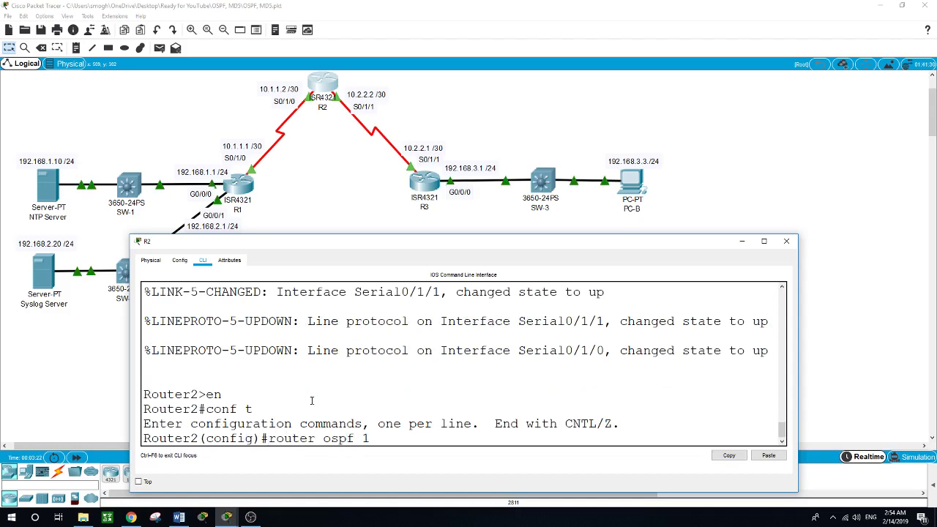
key(Return)
- Advertise the 10.1.1.0/30 and 10.2.2.0/30 links in OSPF area 0 on R2
text(netwo)
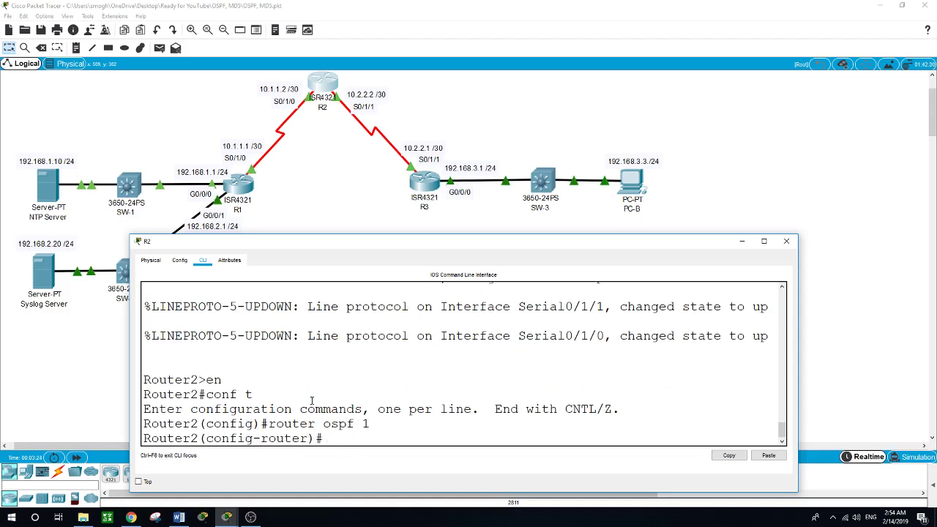
text(rk 10.1.1.0 0.0.0.3)
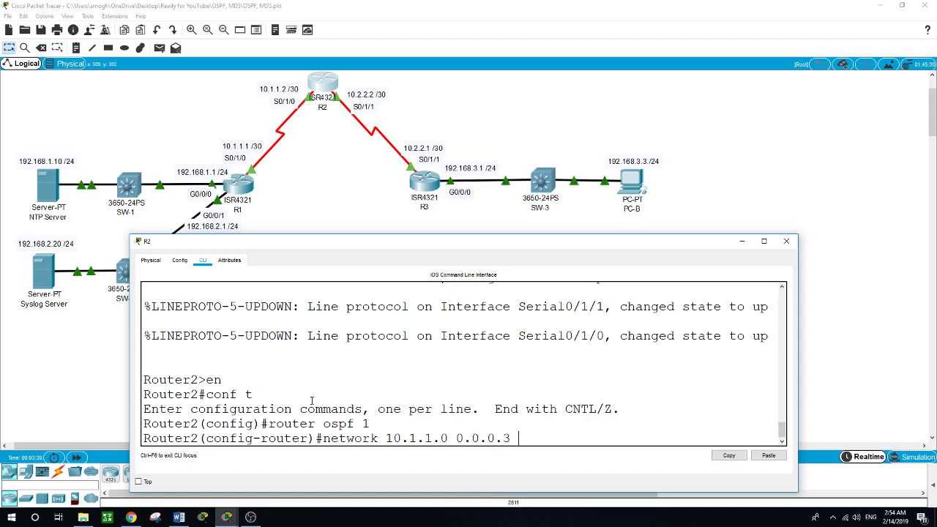
text( area 0)
key(Return)
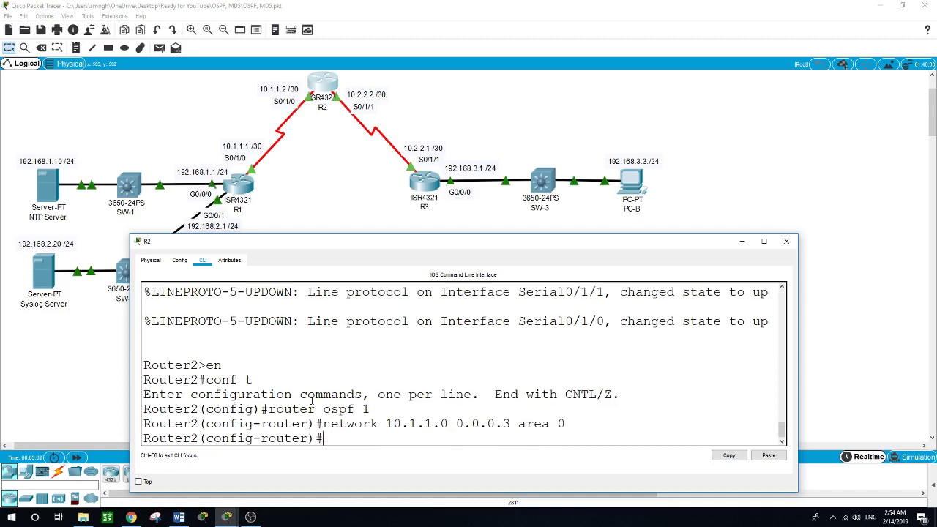
text(network)
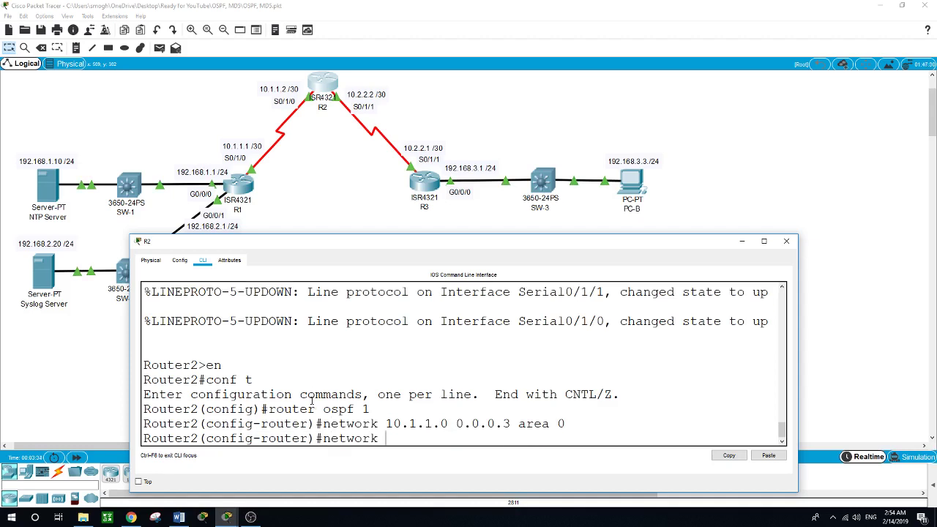
text( 10)
text(.2.2.0)
text( 0.0.0)
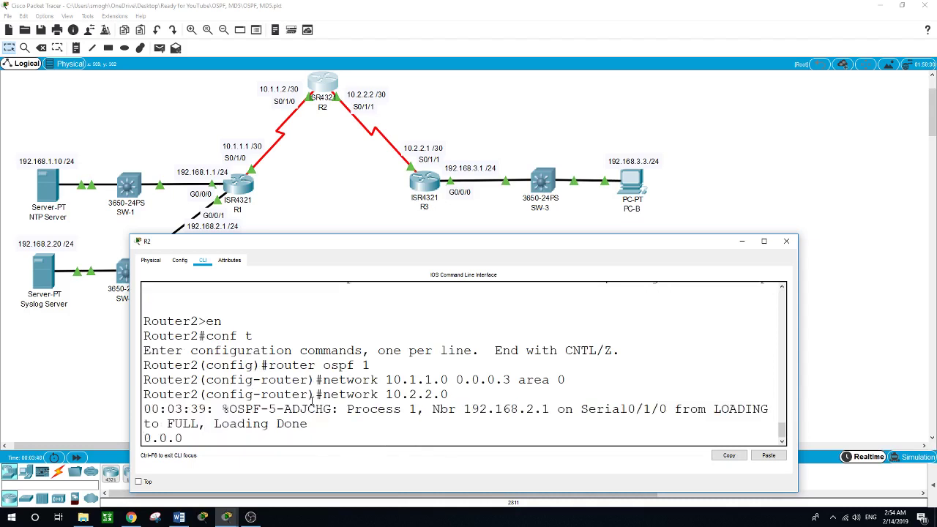
text(.3 area 0)
key(Return)
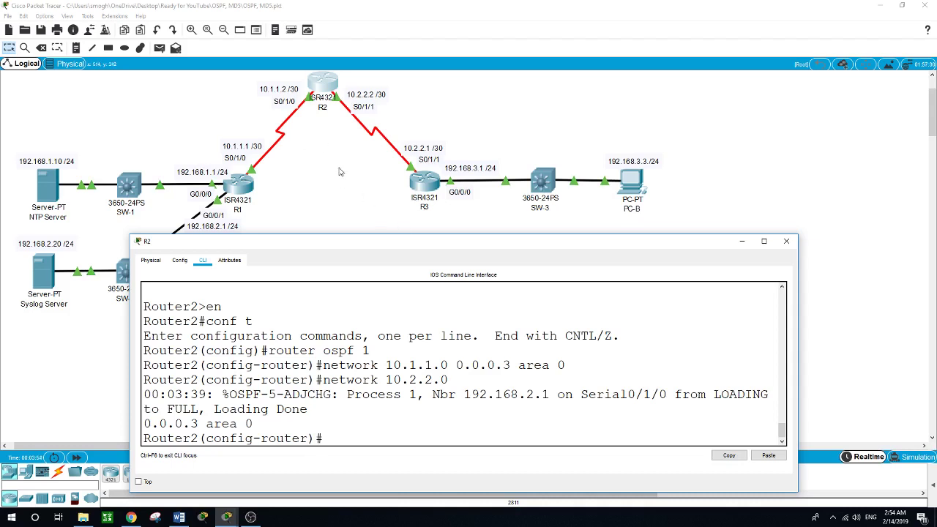
click(419, 182)
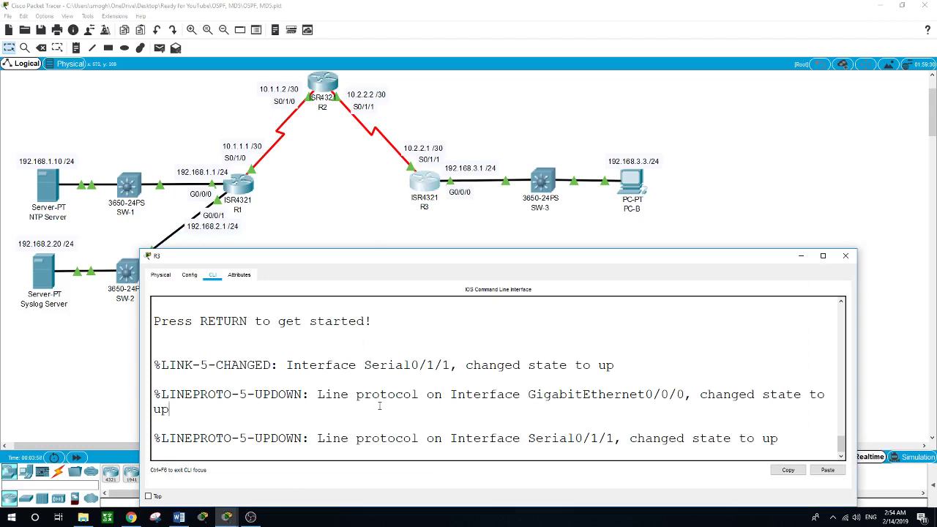
- Start OSPF process 1 on R3 from global configuration mode
key(Return)
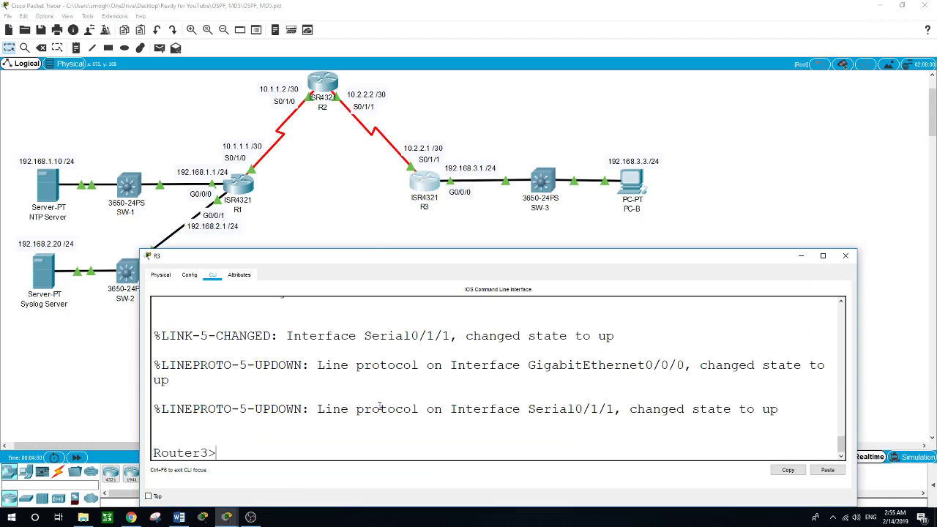
text(en)
key(Return)
text(conf t)
key(Return)
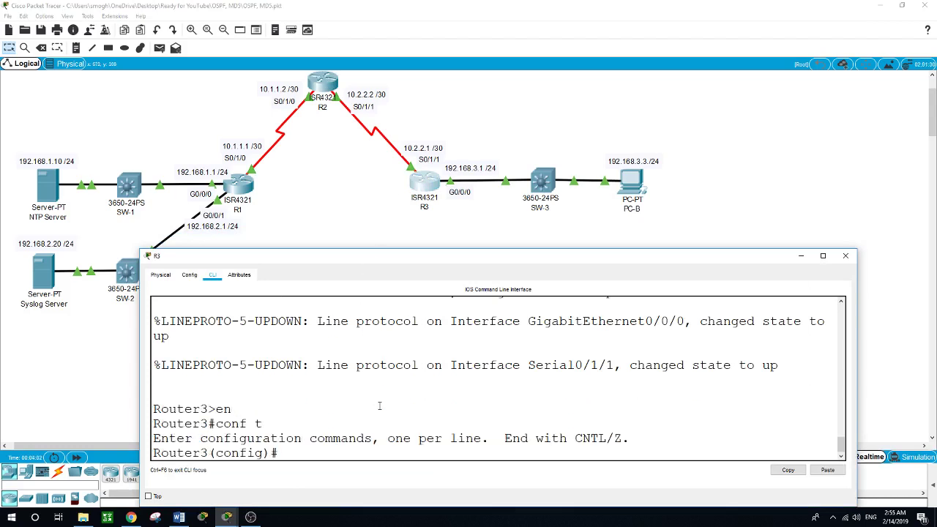
text(router ospf 1)
key(Return)
- Advertise 10.2.2.0/30 and 192.168.3.0/24 in OSPF area 0 on R3
text(net)
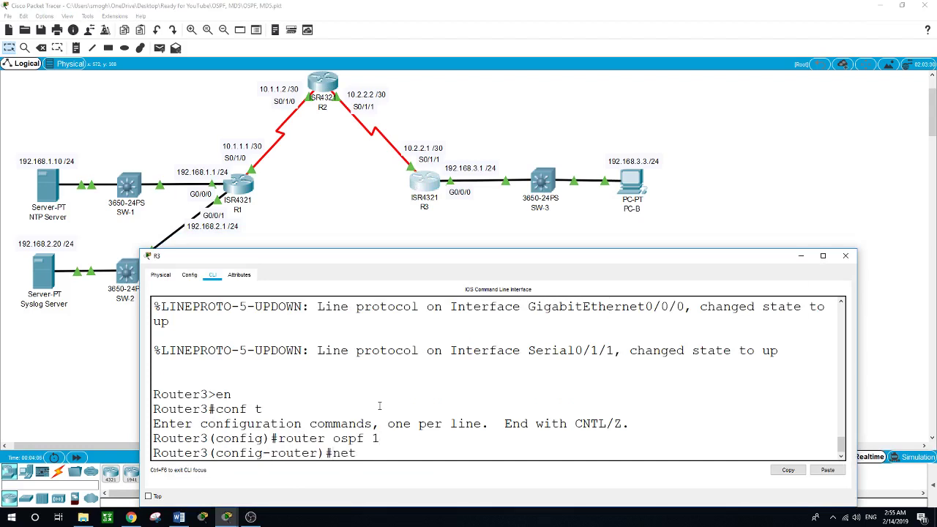
text(work 10.2.2.0 0.0.0.3 are)
text(a 0)
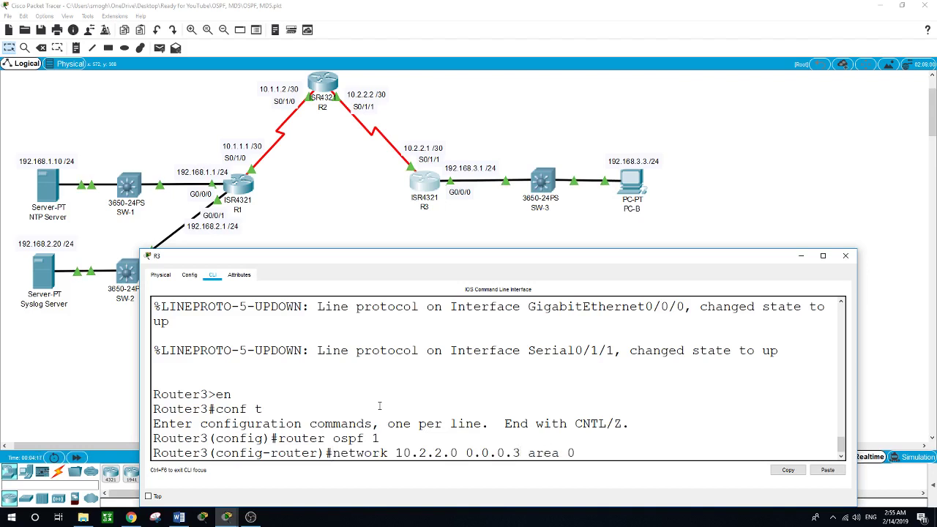
key(Return)
text(network)
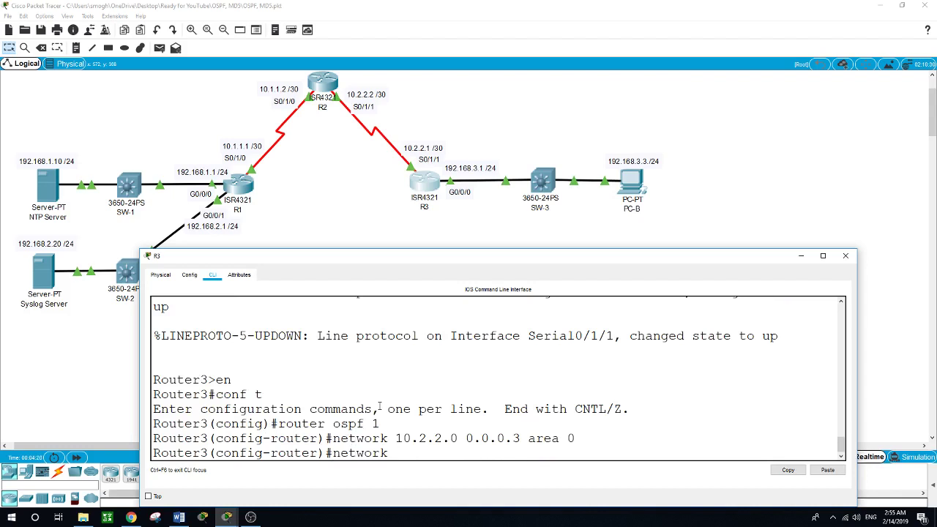
text( 192.168.3.0 )
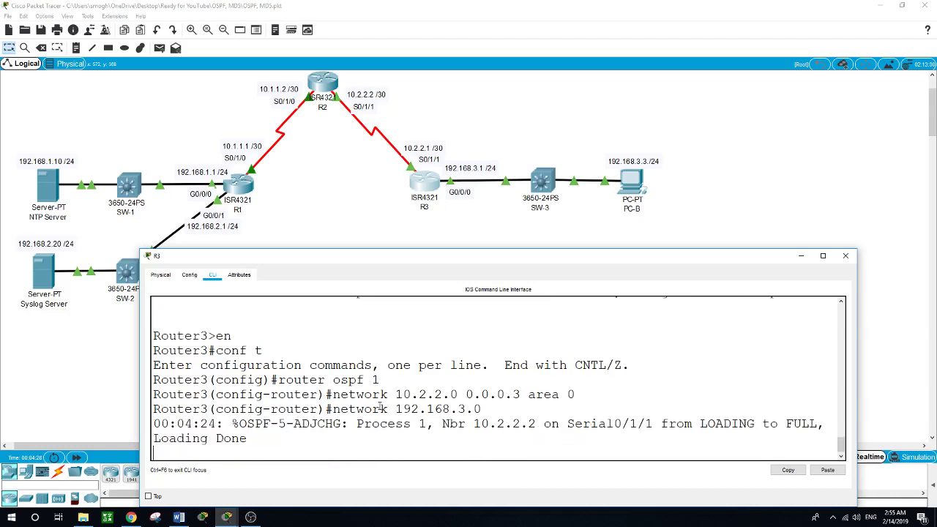
text(0.0.0.255 area 0)
key(Return)
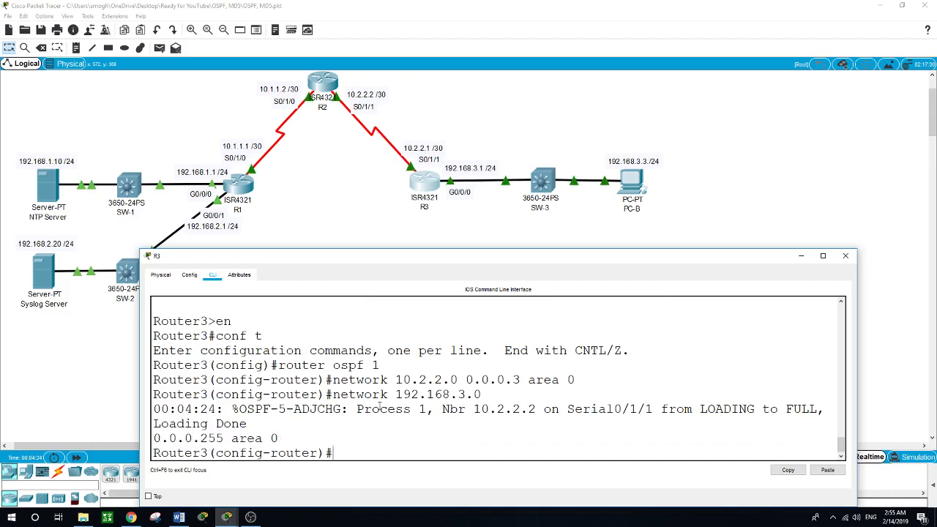
- Exit R3's configuration modes and return to the network topology
text(exit)
key(Return)
key(Return)
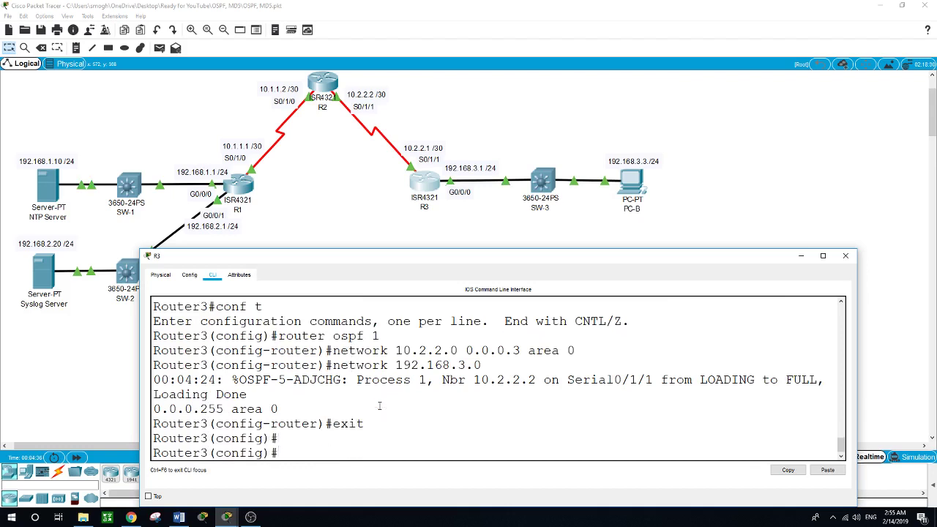
key(Return)
text(exit)
key(Return)
key(Return)
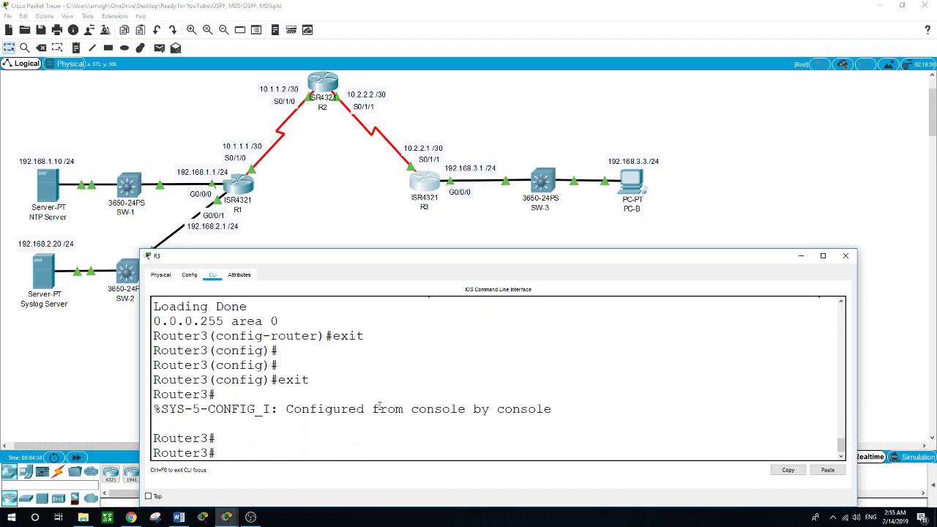
click(634, 188)
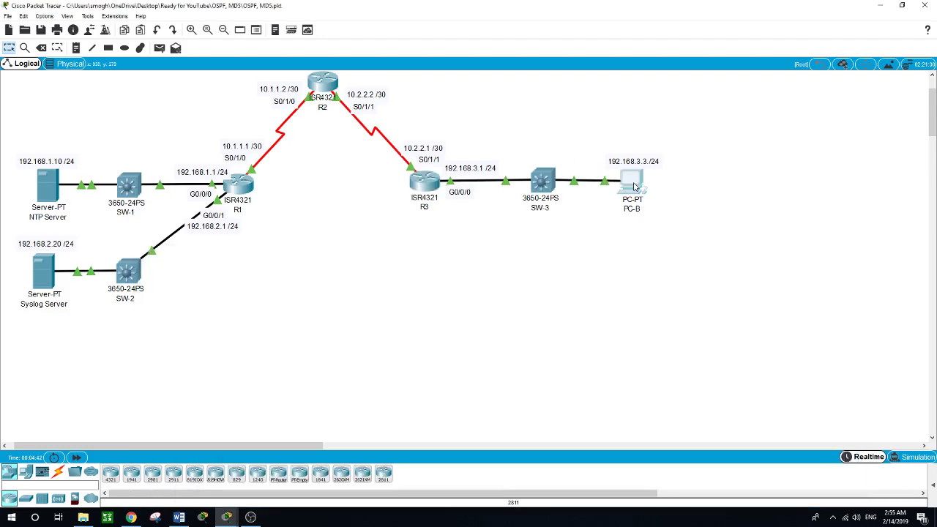
- Ping the NTP server 192.168.1.10 from PC-B's command prompt, getting 3 of 4 replies
click(634, 188)
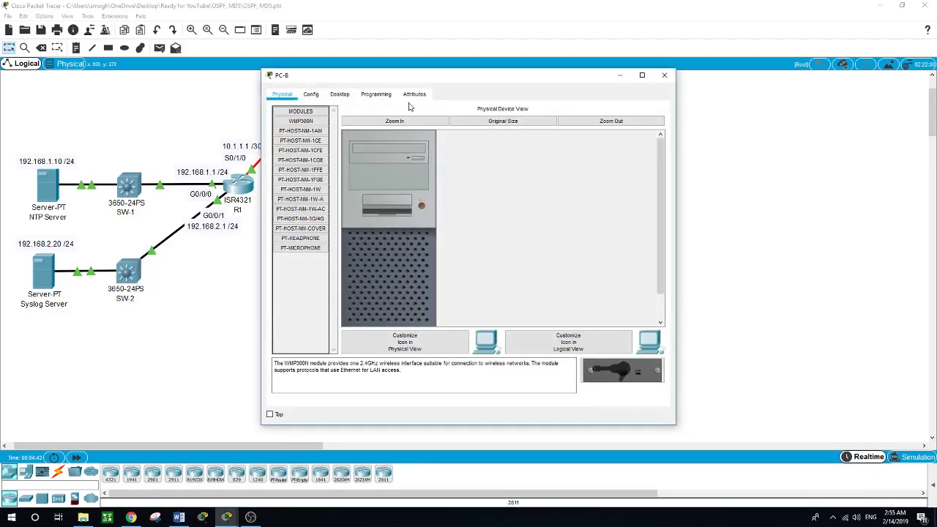
drag(405, 81, 551, 102)
click(487, 116)
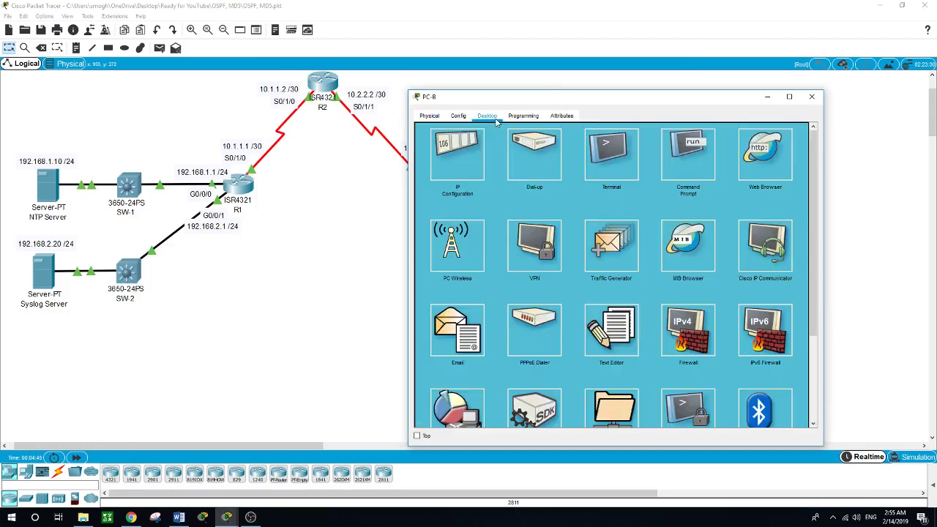
click(679, 158)
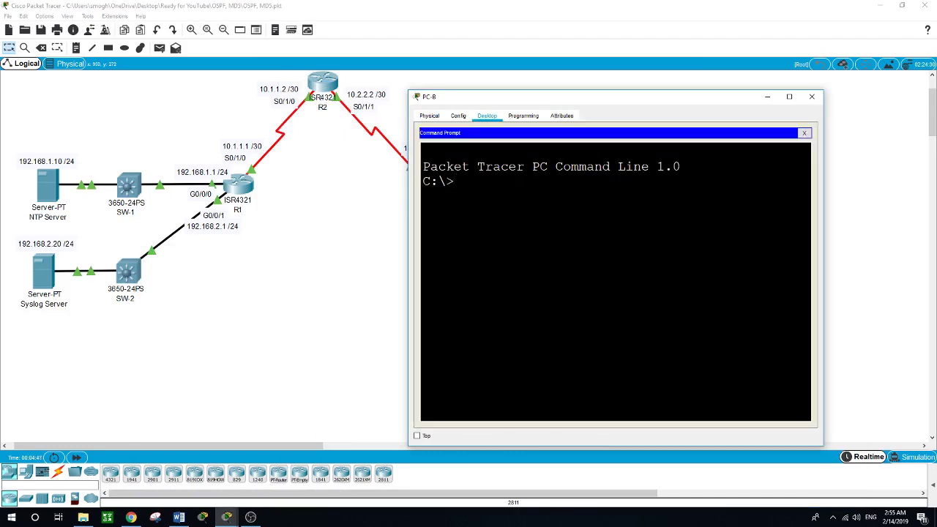
text(ping 192.168.1.10)
key(Return)
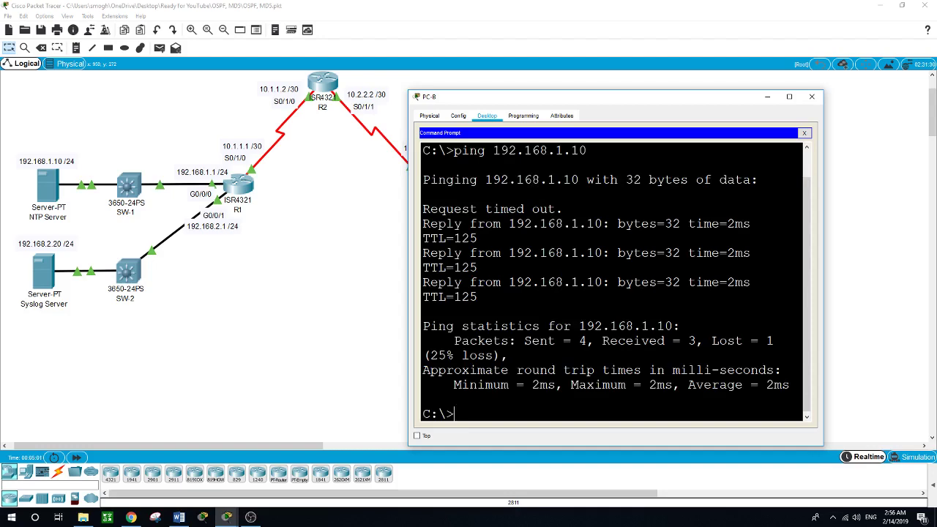
- Close PC-B and re-enter OSPF process 1 configuration on R1
key(alt+F4)
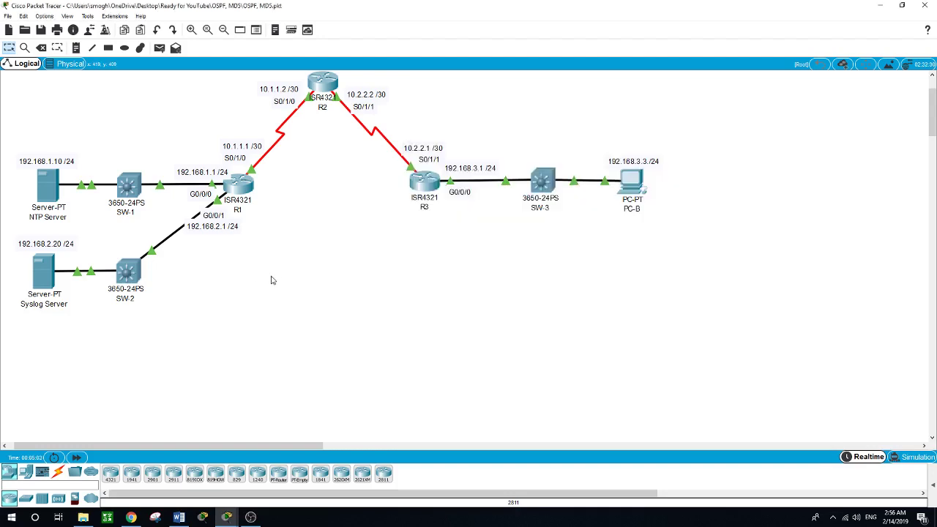
click(239, 187)
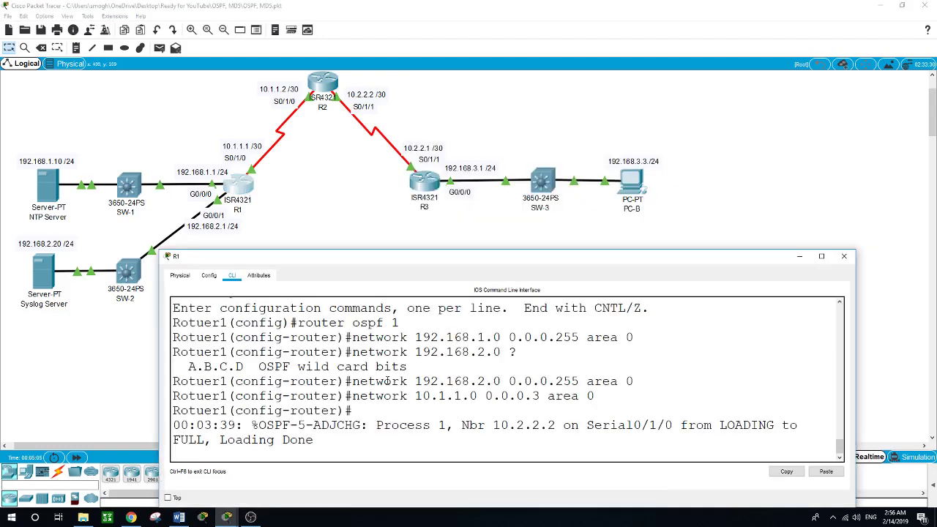
key(Return)
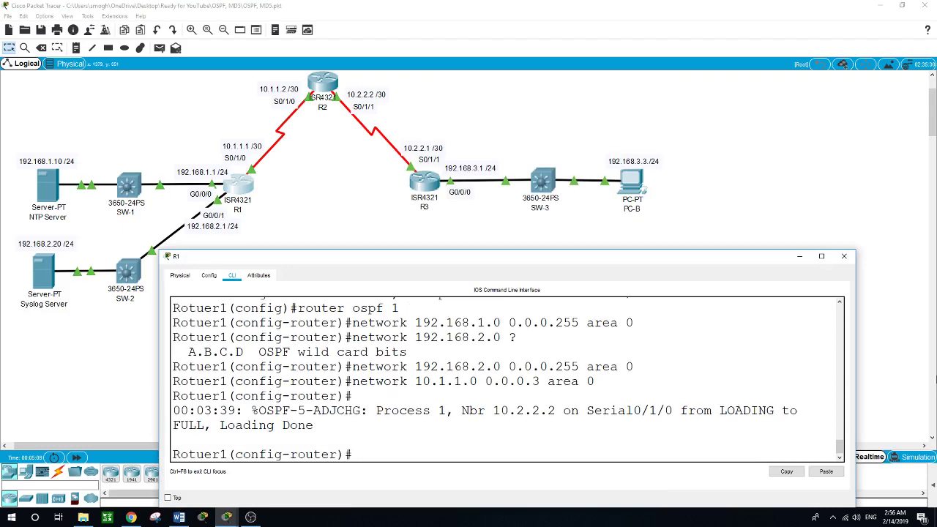
text(exit)
key(Return)
key(Return)
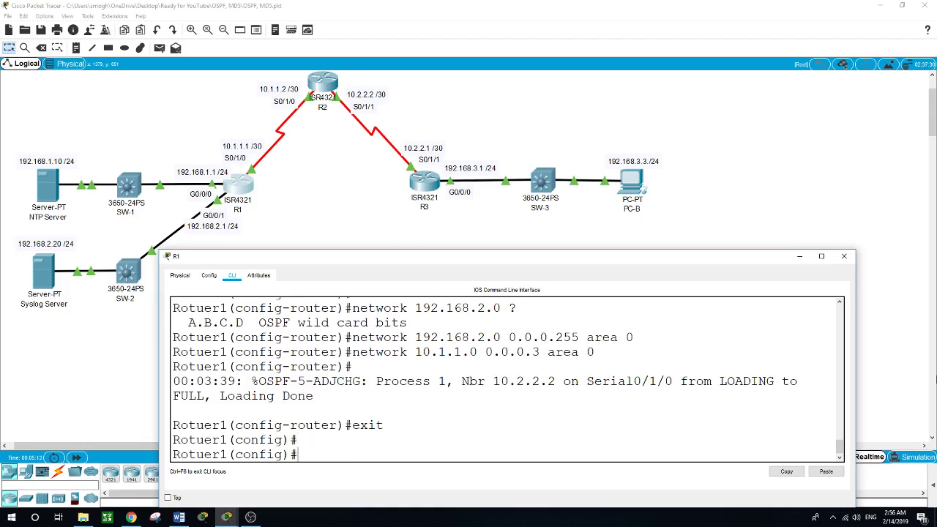
text(router ospf)
text( 1)
key(Return)
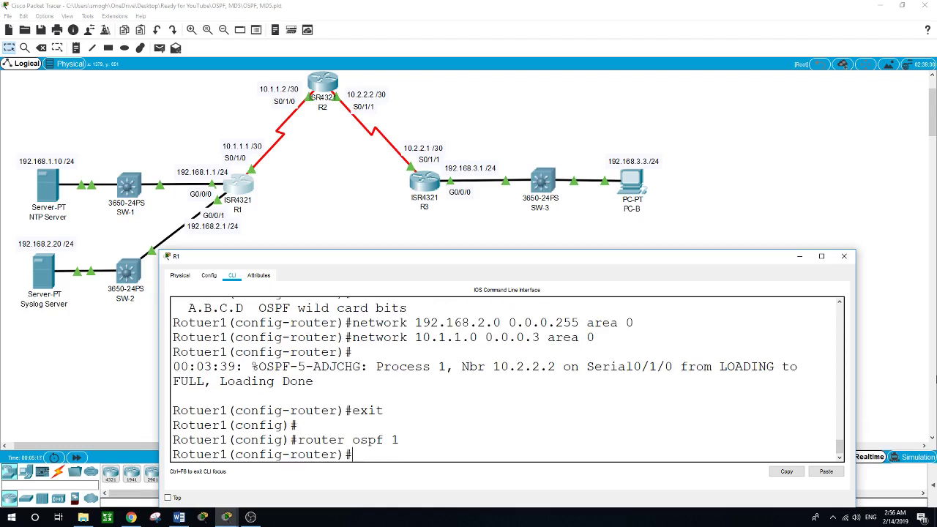
- Enable message-digest authentication for OSPF area 0 on R1
key(Tab)
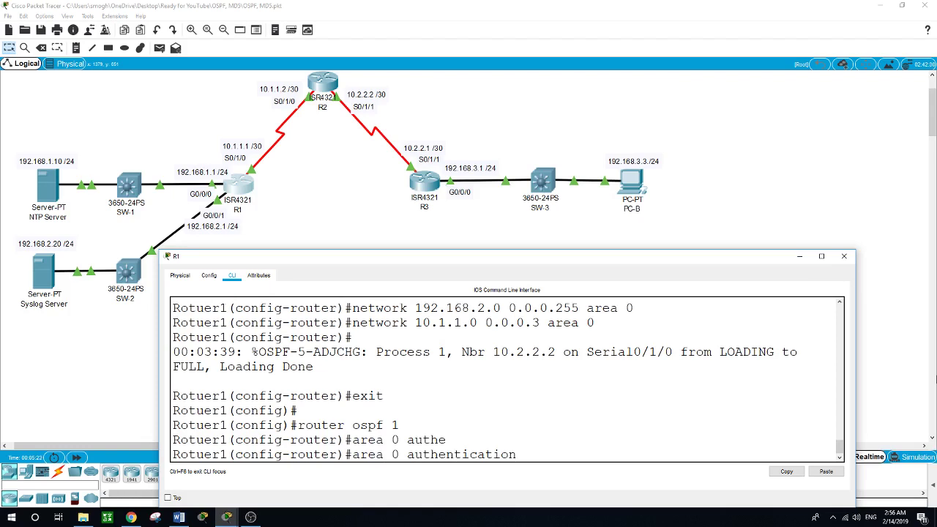
key(Tab)
key(Return)
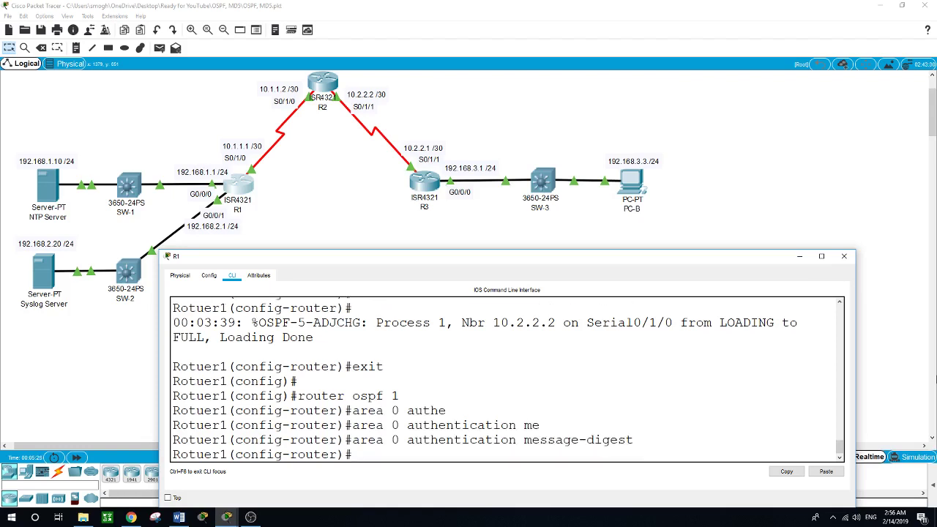
- Assign OSPF message-digest key 1 using MD5 and the shared key to R1's Serial0/1/0
key(Return)
text(ig-if)#i)
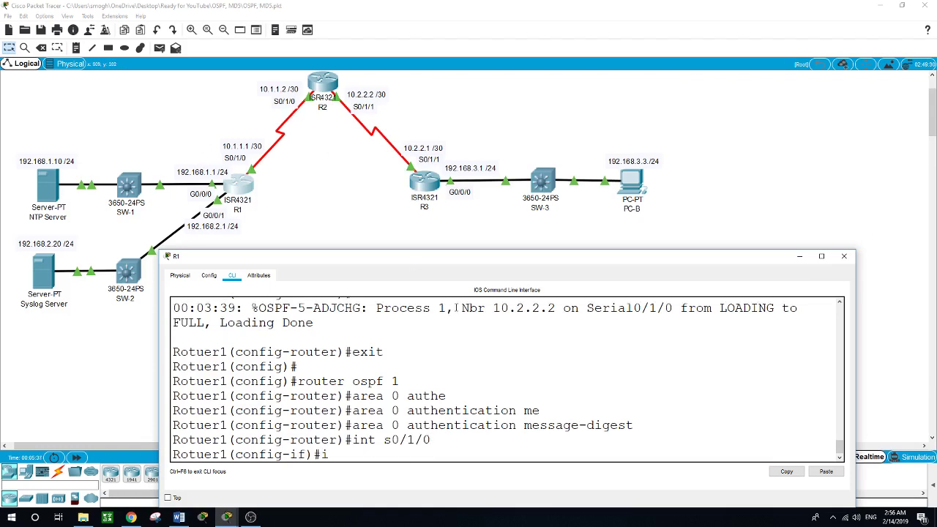
text(p )
text(sp)
key(BackSpace)
key(BackSpace)
text(ospf ?)
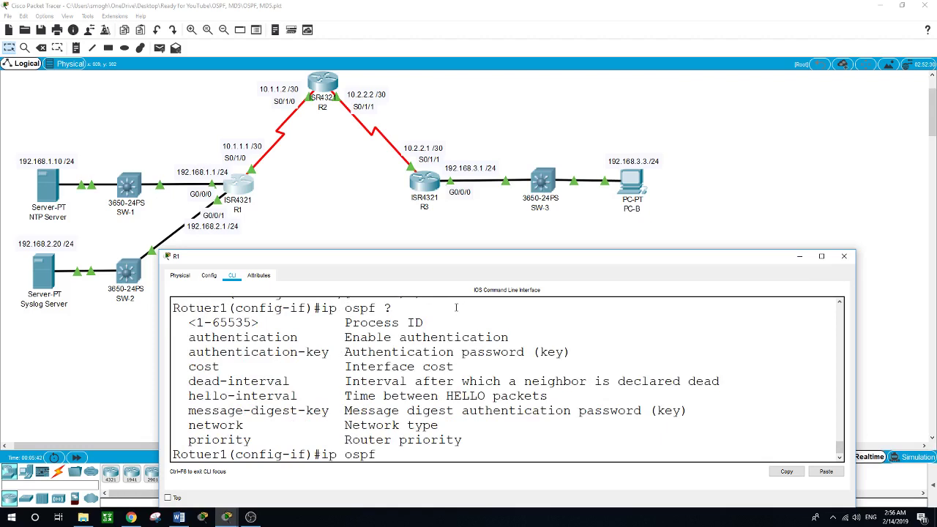
text(me)
key(Tab)
text(?)
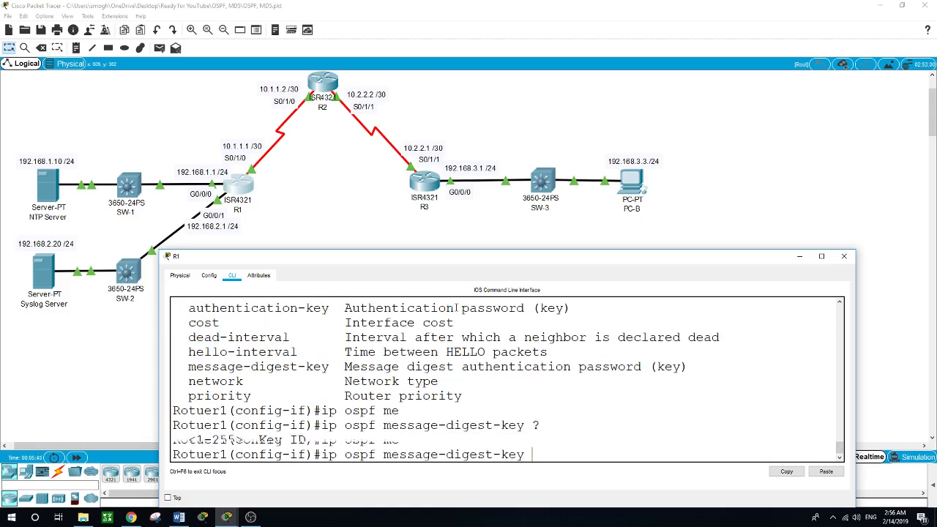
text(1)
text( ?md)
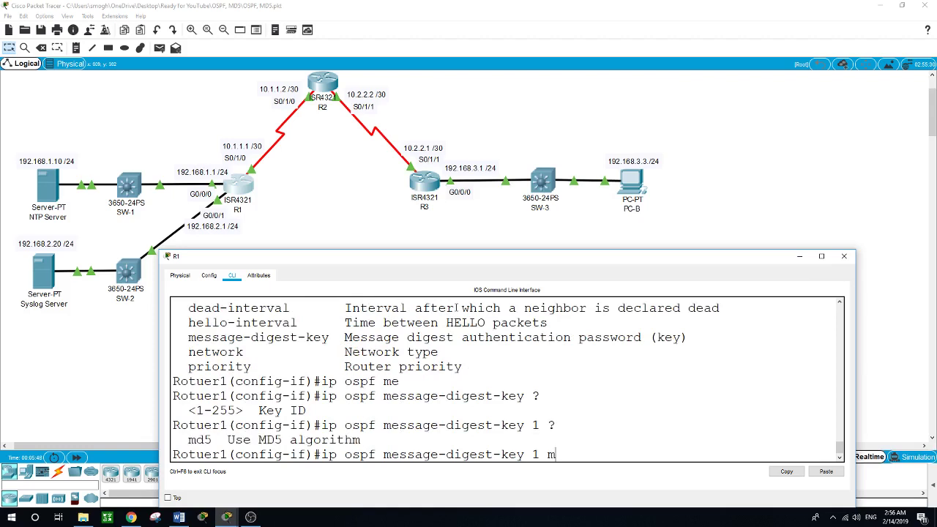
text(5)
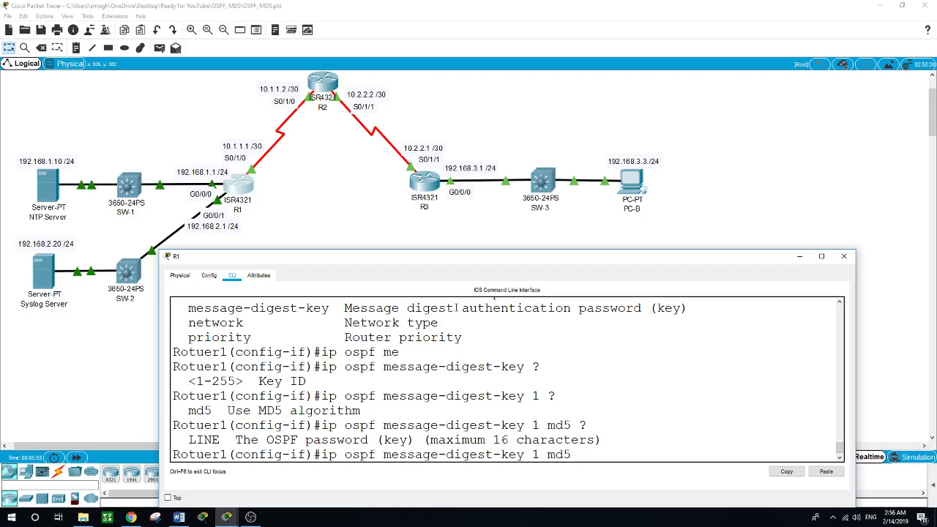
text( ?cisco)
key(Return)
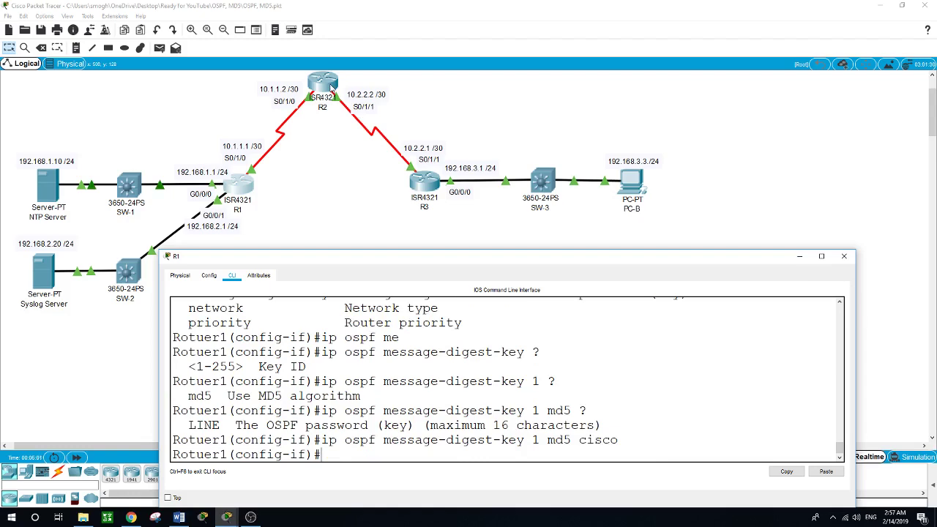
- On R2, re-enter OSPF process 1 and enable area 0 message-digest authentication
click(326, 86)
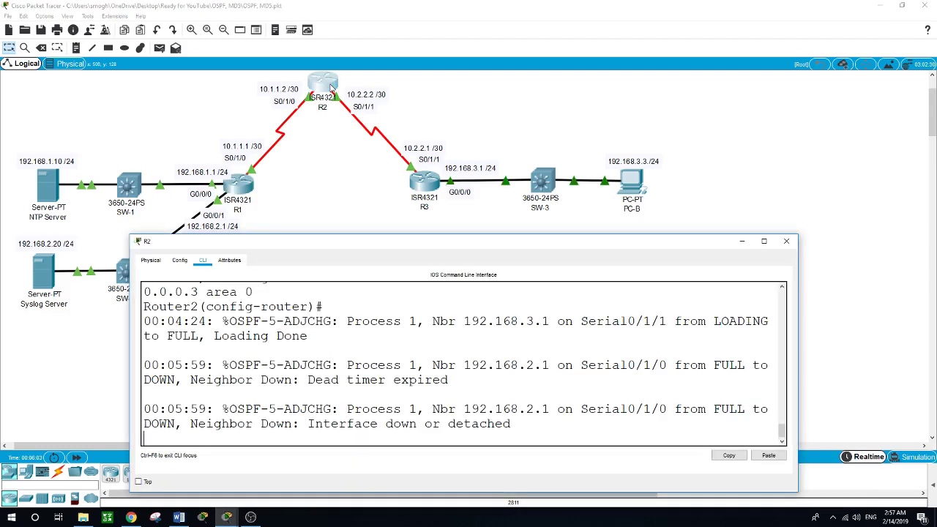
key(Return)
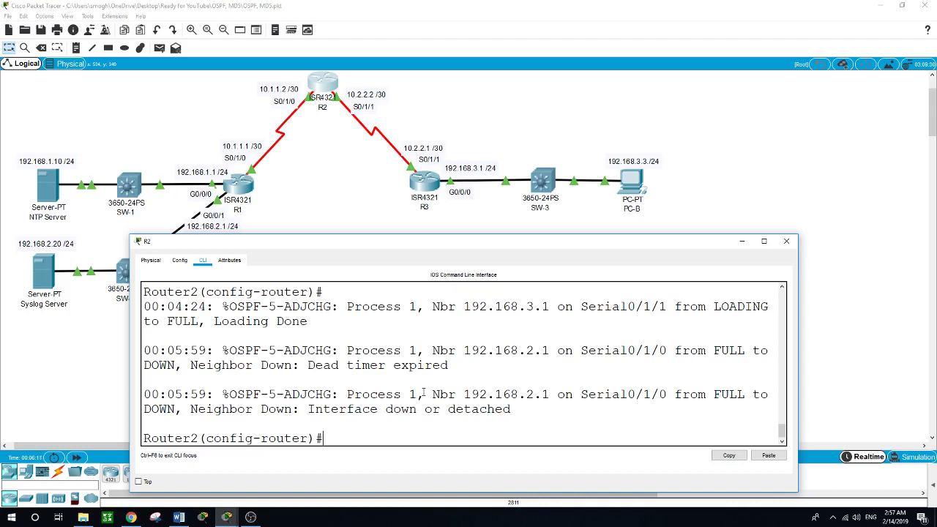
text(exit)
key(Return)
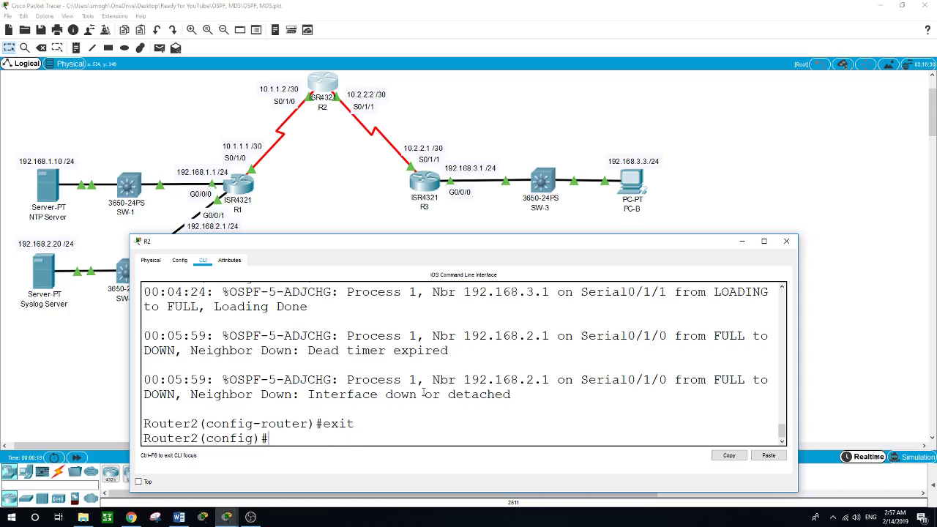
text(router ospf 1)
key(Return)
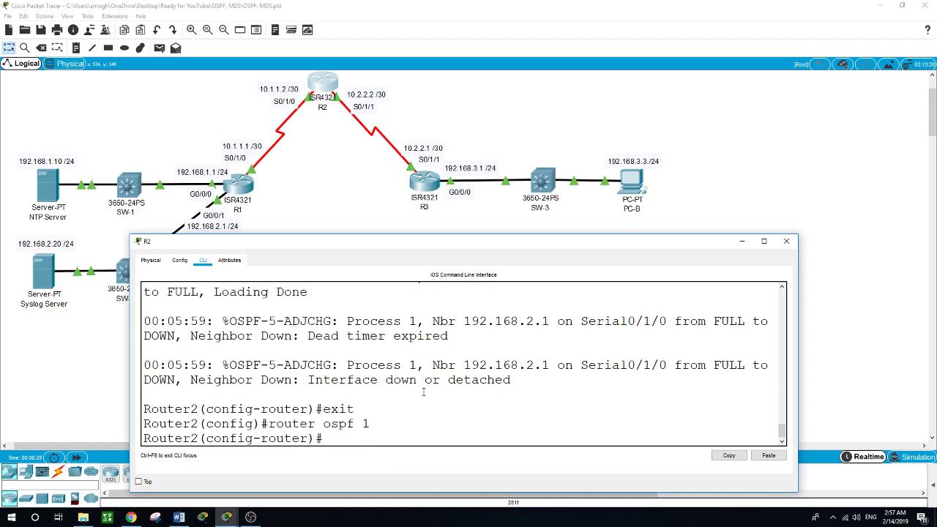
text(are)
key(Tab)
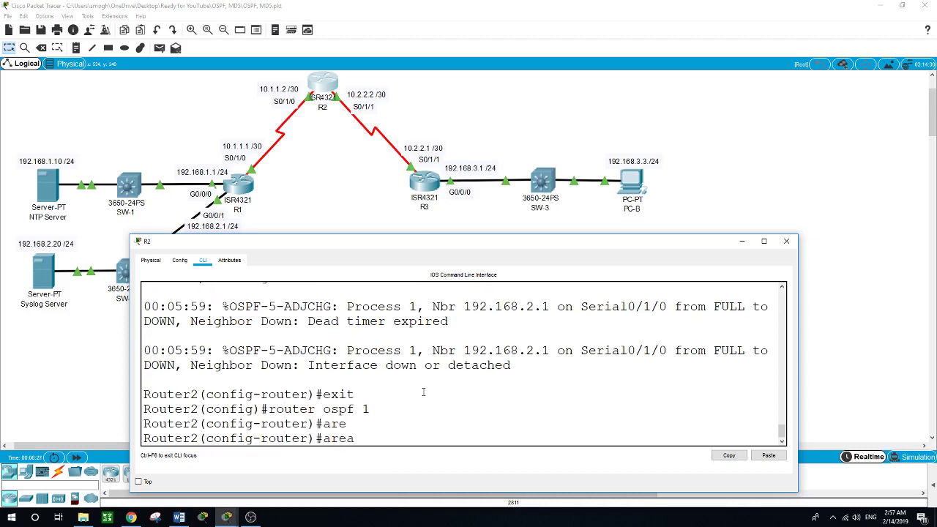
text(0 auth)
key(Tab)
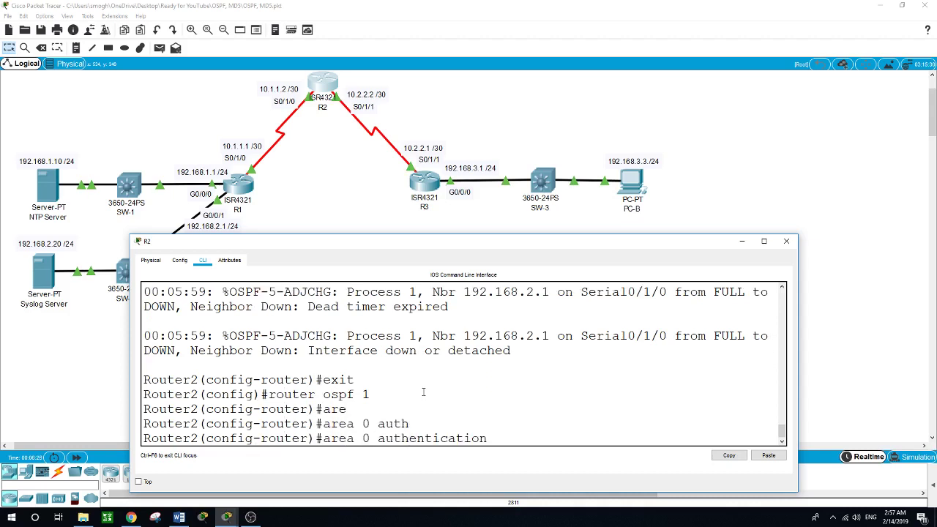
text(me)
key(Tab)
key(Return)
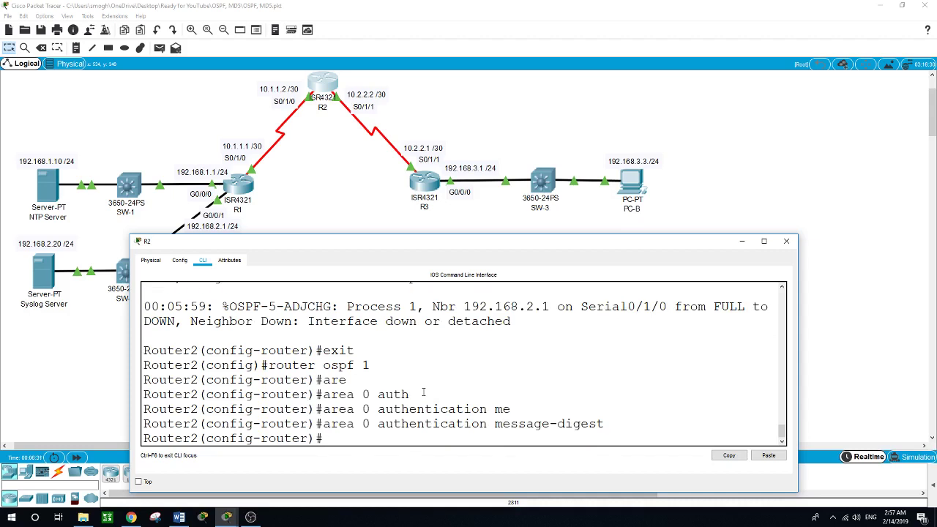
- Set OSPF MD5 key 1 with the shared key on R2's Serial0/1/0
key(Return)
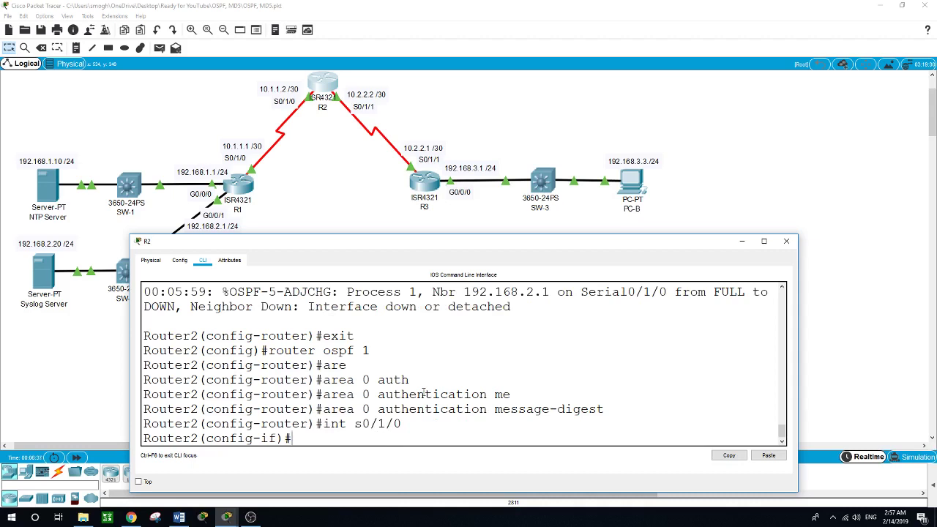
key(Tab)
key(Tab)
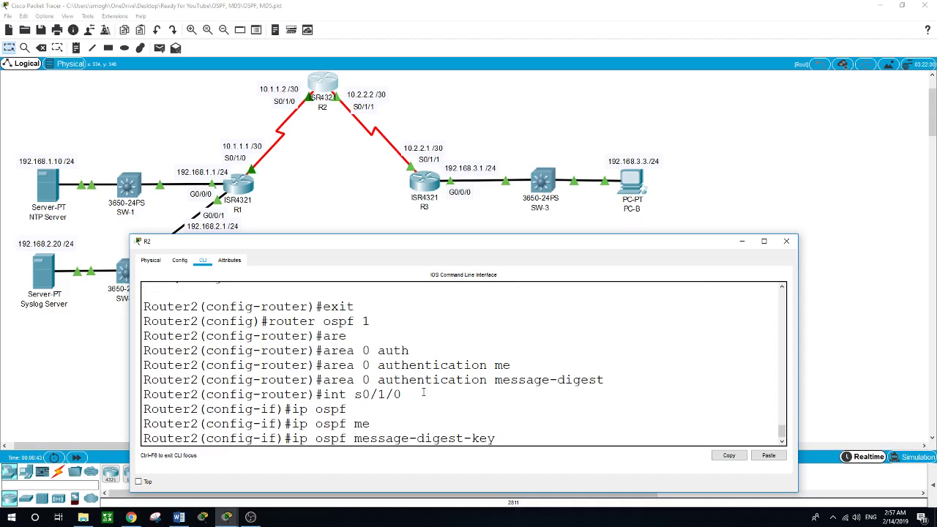
key(Return)
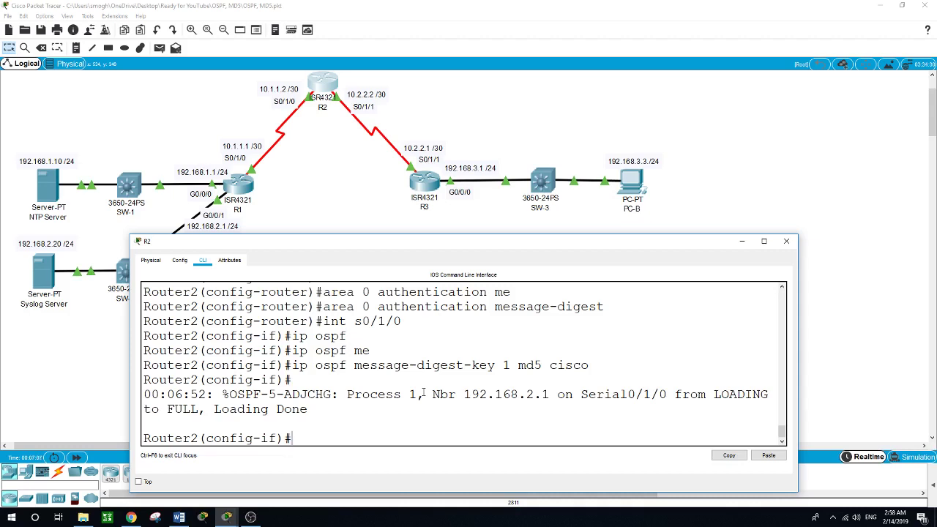
key(Return)
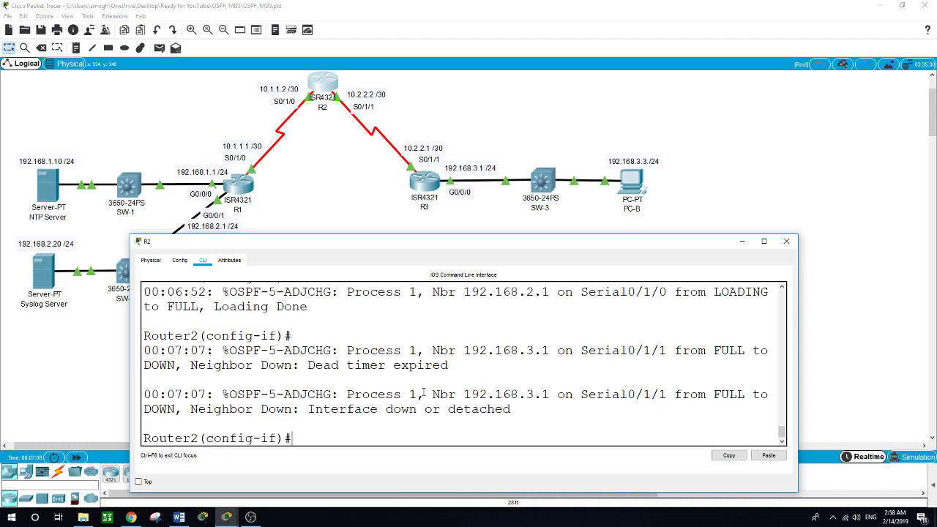
- Leave R2's interface mode and re-enter OSPF process 1 configuration
text(int)
key(BackSpace)
key(BackSpace)
key(BackSpace)
key(BackSpace)
text(outze)
key(BackSpace)
key(BackSpace)
key(BackSpace)
key(BackSpace)
key(BackSpace)
text(exit)
key(Return)
key(Return)
text(router)
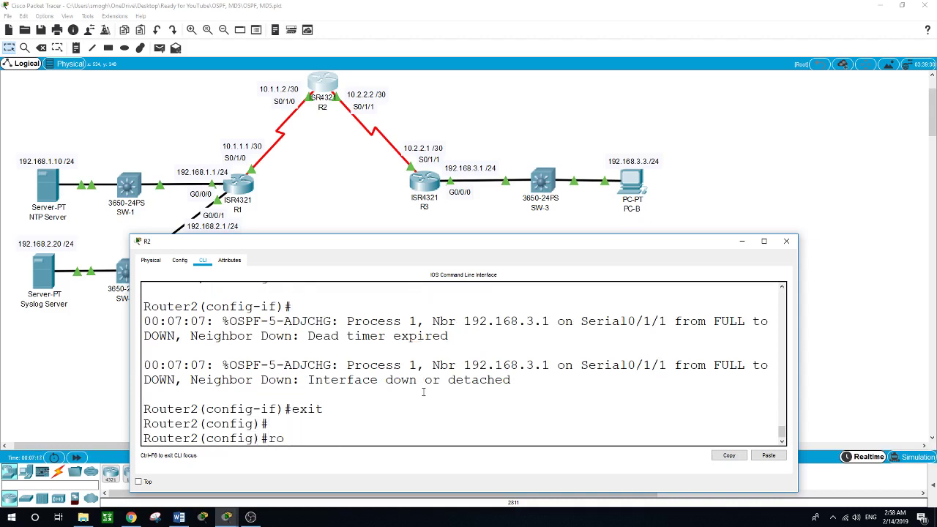
text(o)
key(BackSpace)
text(ospf 1)
key(Return)
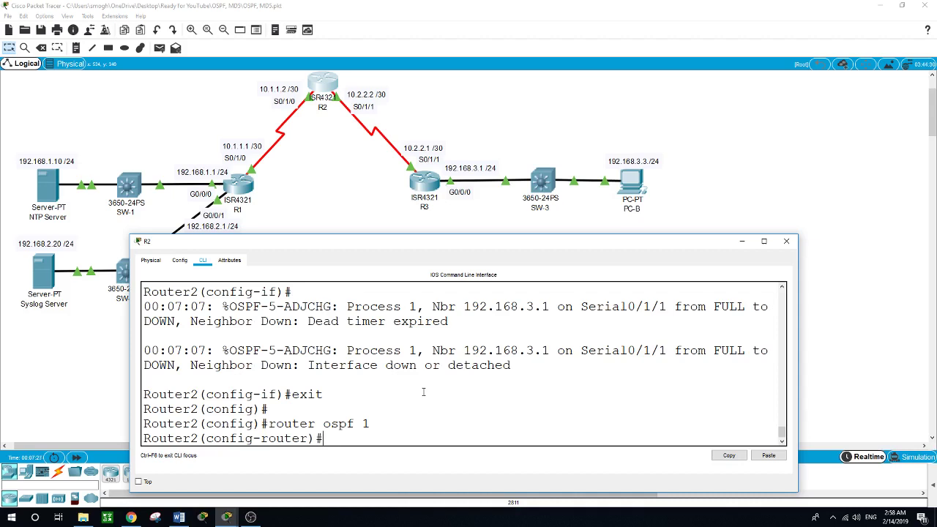
- Apply message-digest authentication to OSPF area 0 on R2
text(are)
key(Tab)
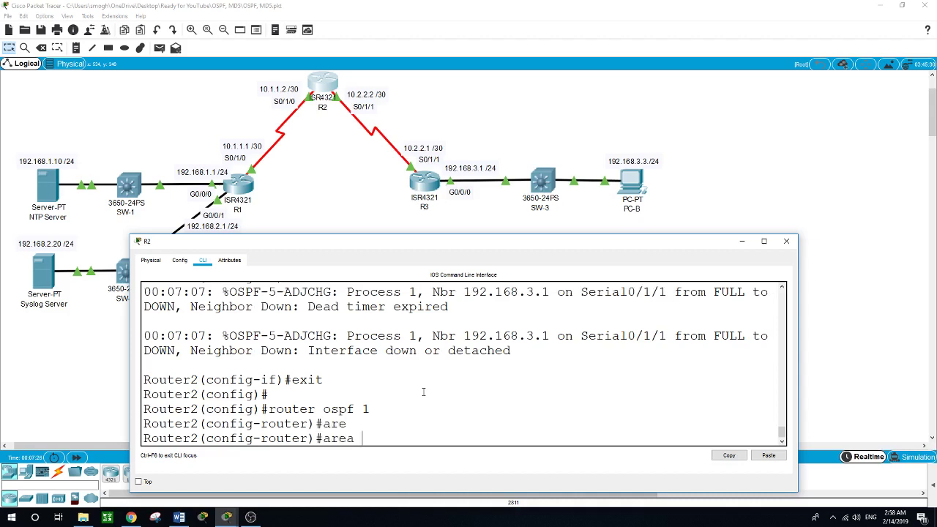
text(0 authe)
key(Tab)
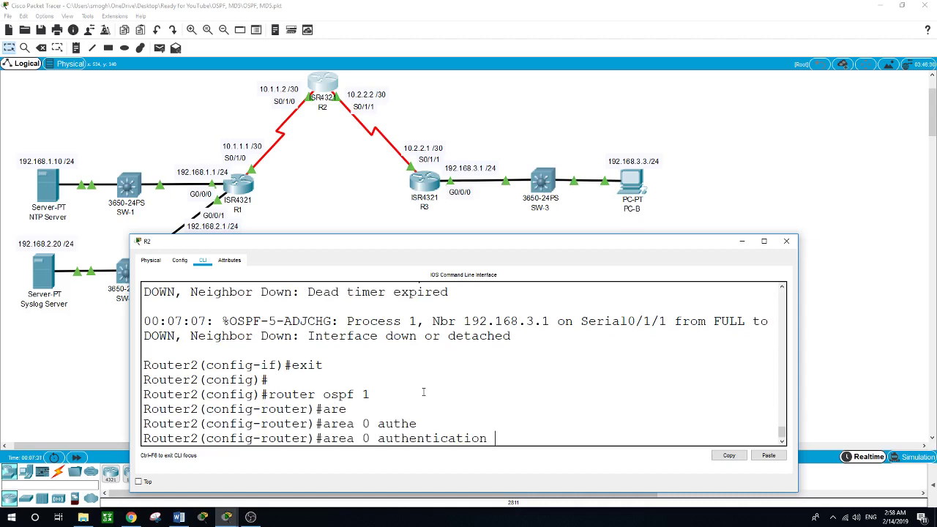
text(me)
key(Tab)
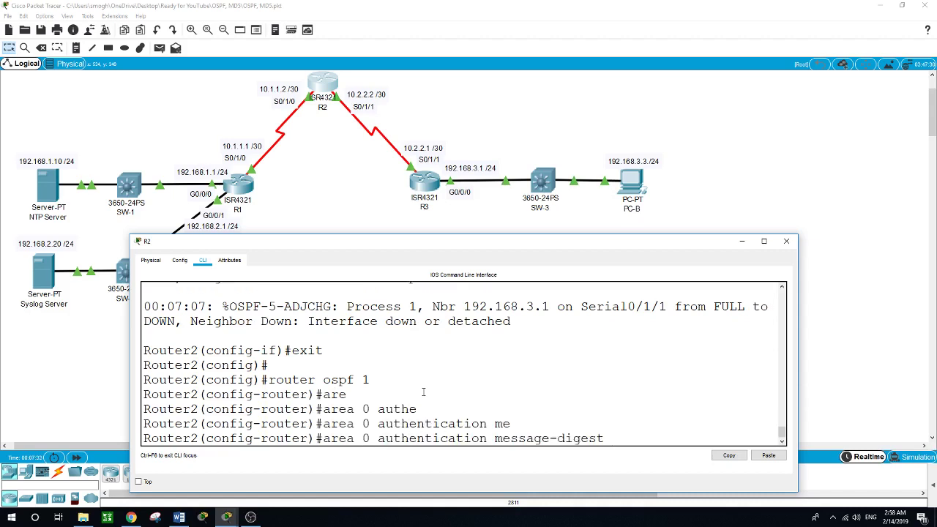
key(Return)
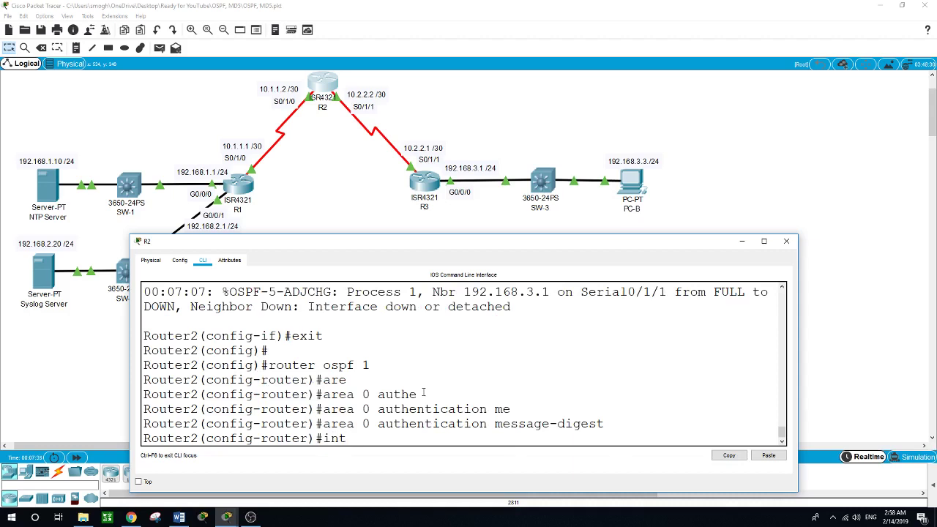
- Give R2's Serial0/1/1 OSPF MD5 key 1 with the shared key
text(e)
key(BackSpace)
text(s0/1/1)
key(Return)
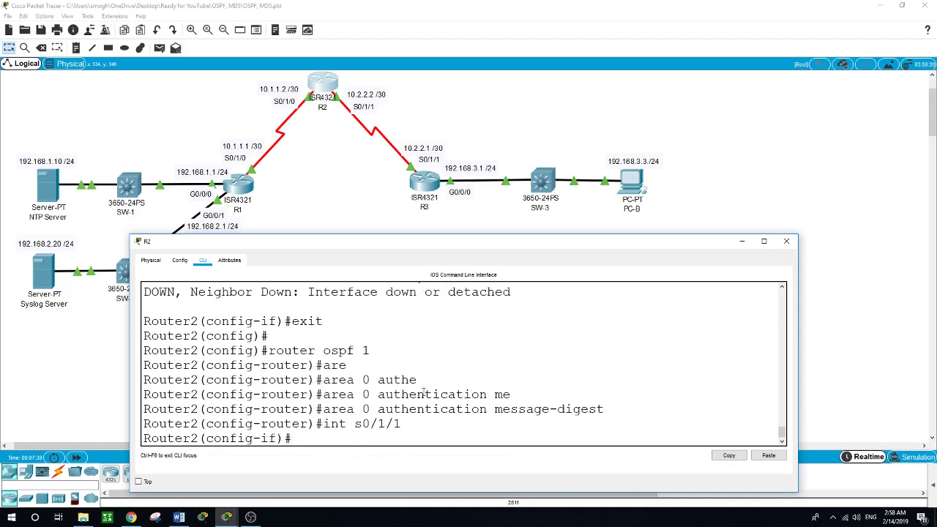
text(ip osp)
key(Tab)
text(me)
key(Tab)
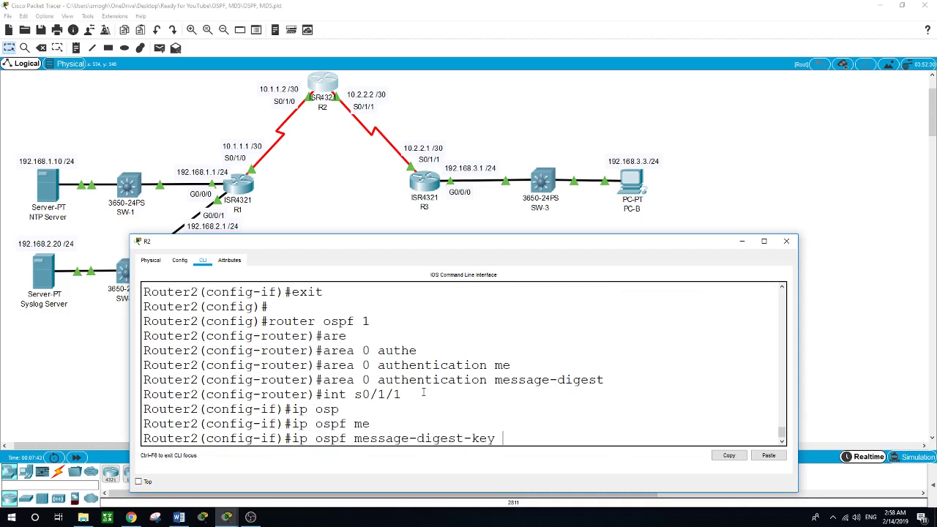
text(?1 )
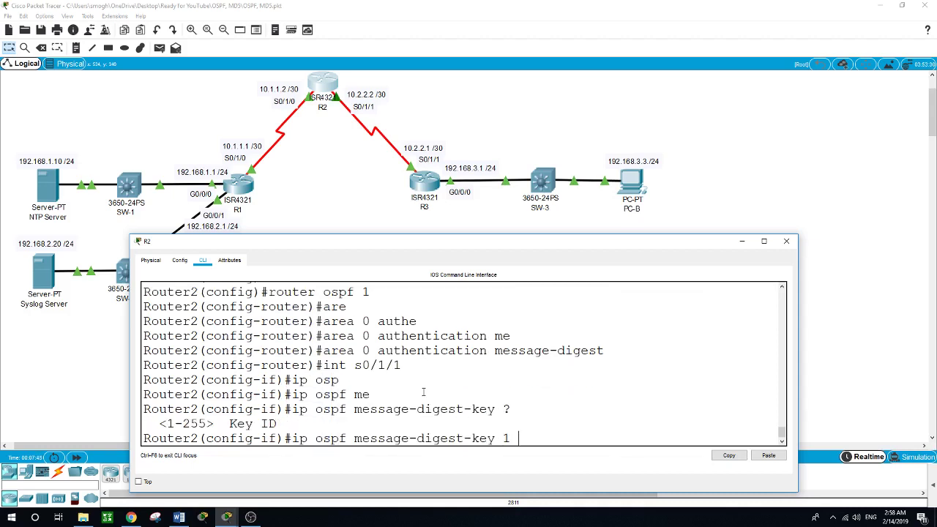
text(md5 cisco)
key(Return)
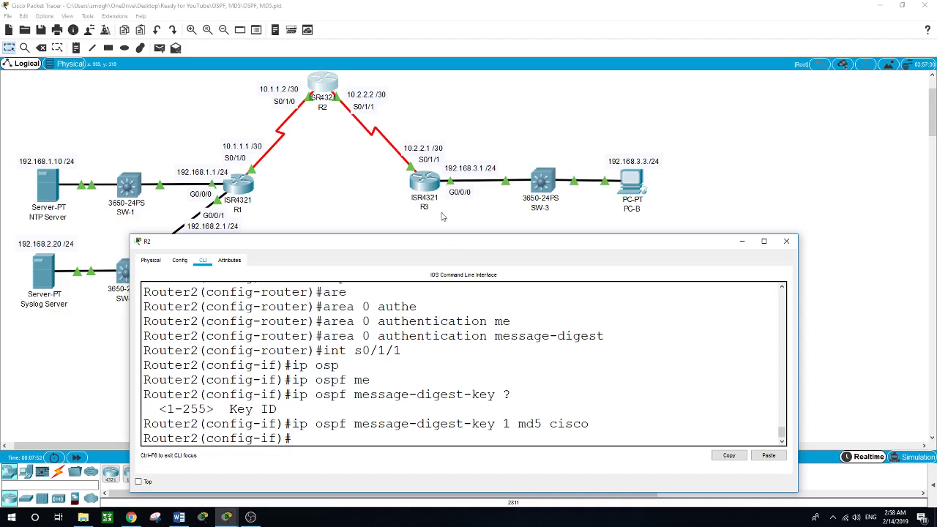
- On R3, enable MD5 message-digest authentication for area 0 under OSPF process 1
click(415, 183)
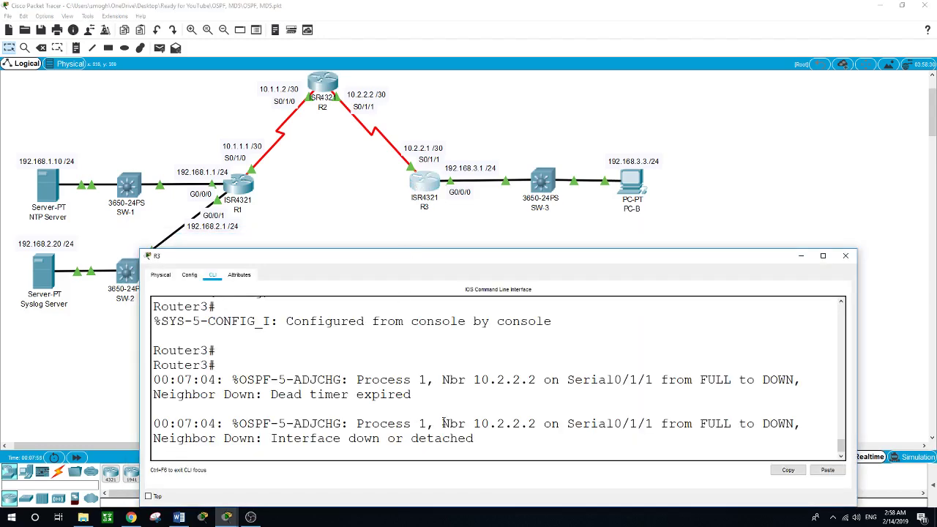
key(Return)
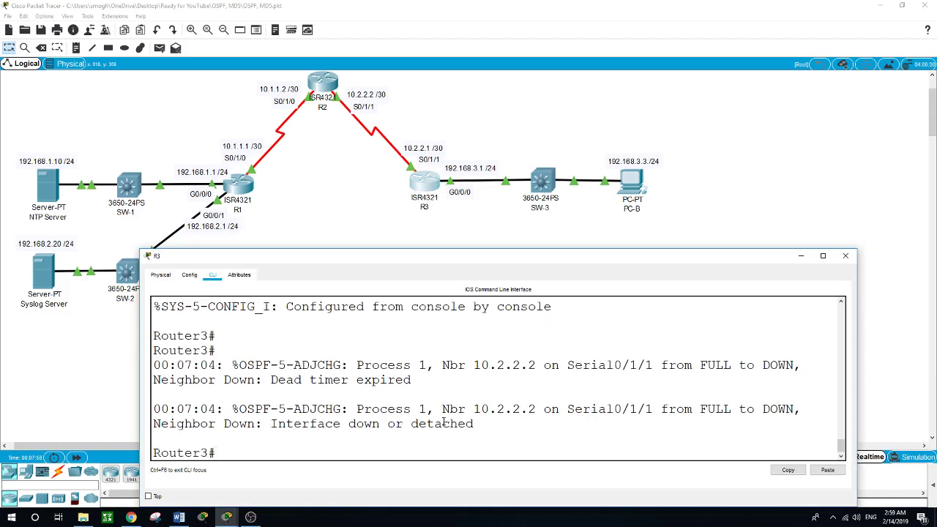
text(conf t)
key(Return)
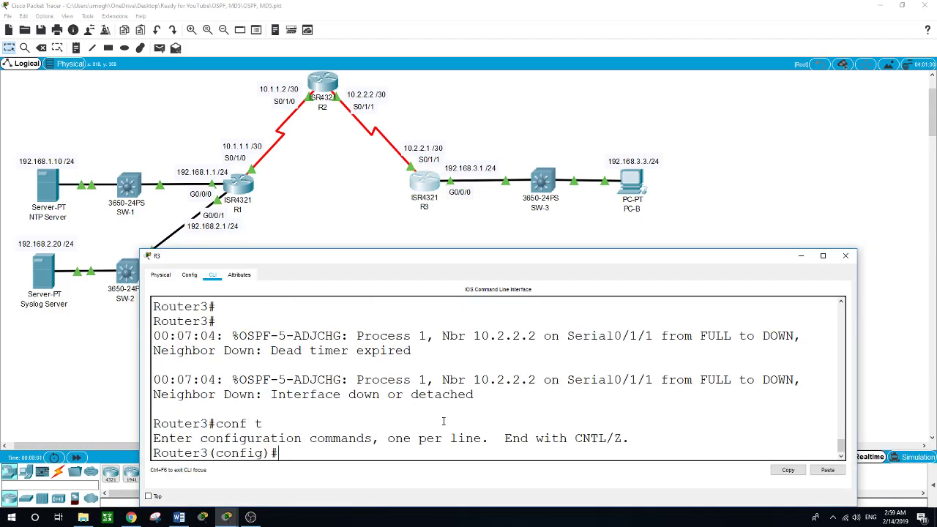
text(router ospf 1)
key(Return)
text(are)
key(Tab)
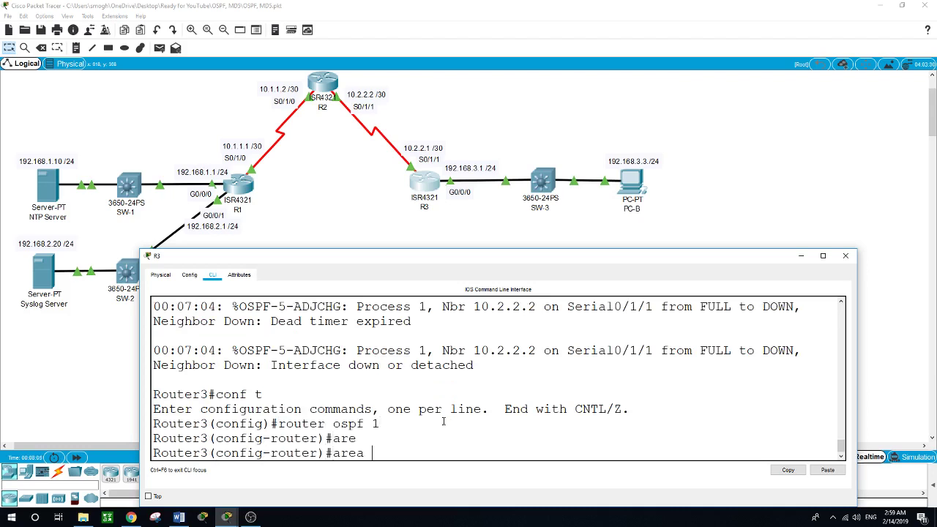
text(0 authe)
key(Tab)
text(me)
key(Tab)
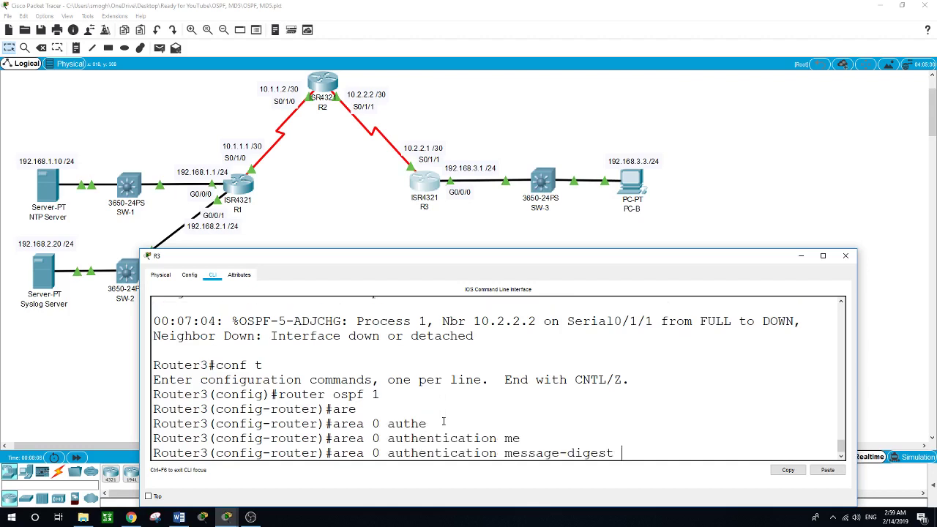
key(Return)
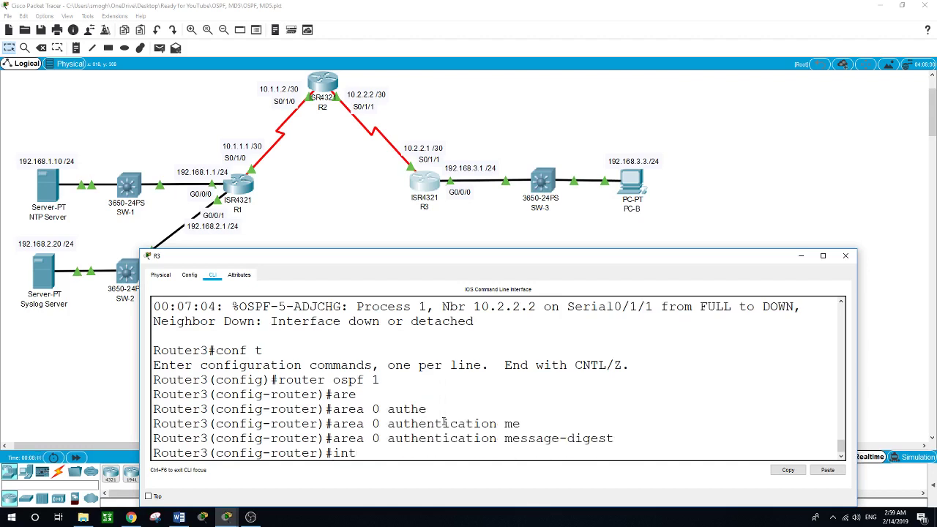
- Add OSPF message-digest key 1 with the MD5 password on R3's Serial0/1/1
key(Return)
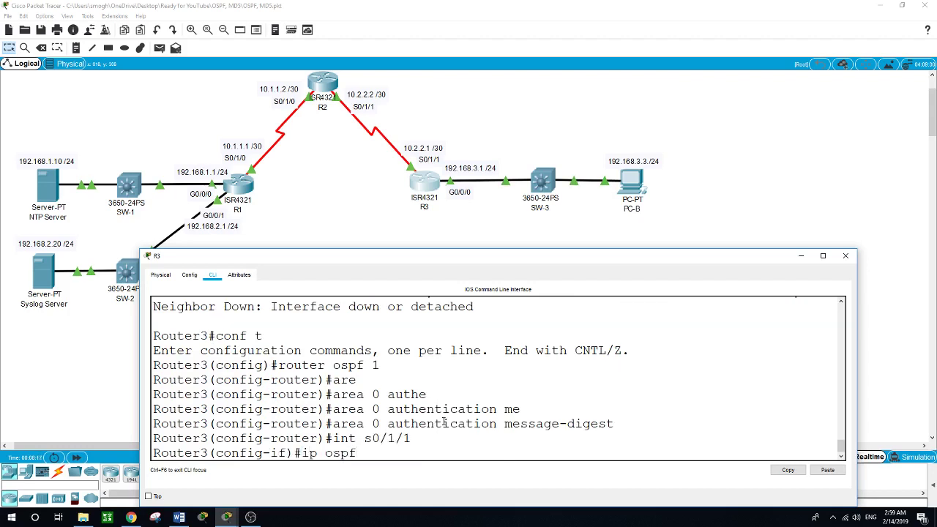
key(Tab)
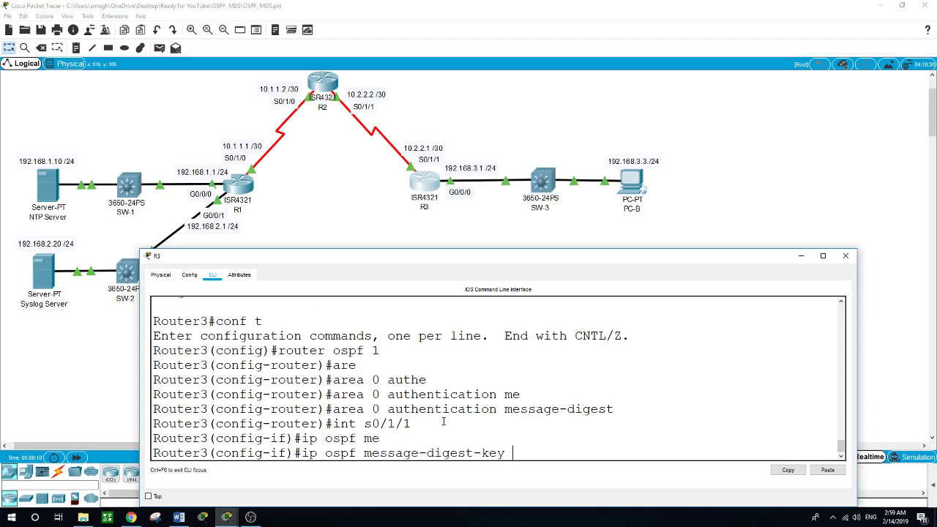
key(Return)
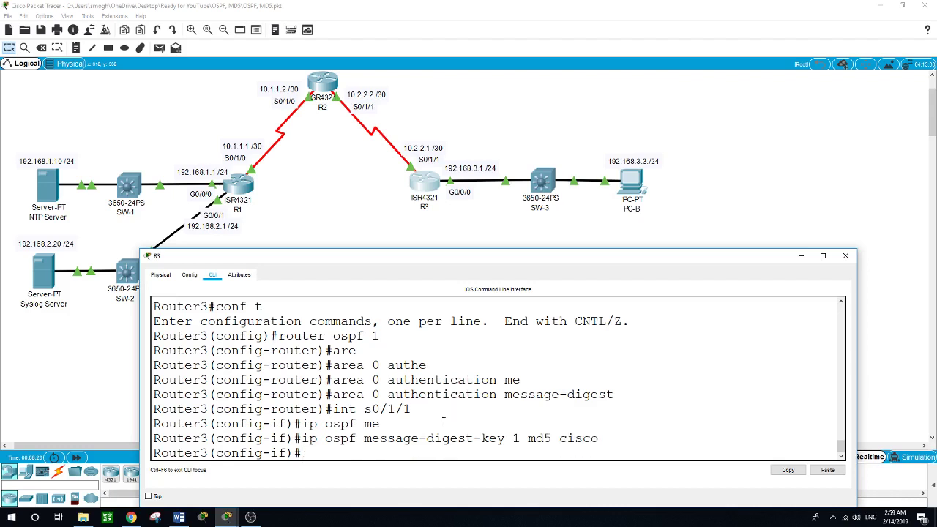
- Exit R3's configuration modes, fixing a mistyped exit, and begin a show ip command
text(exit)
key(Return)
key(Return)
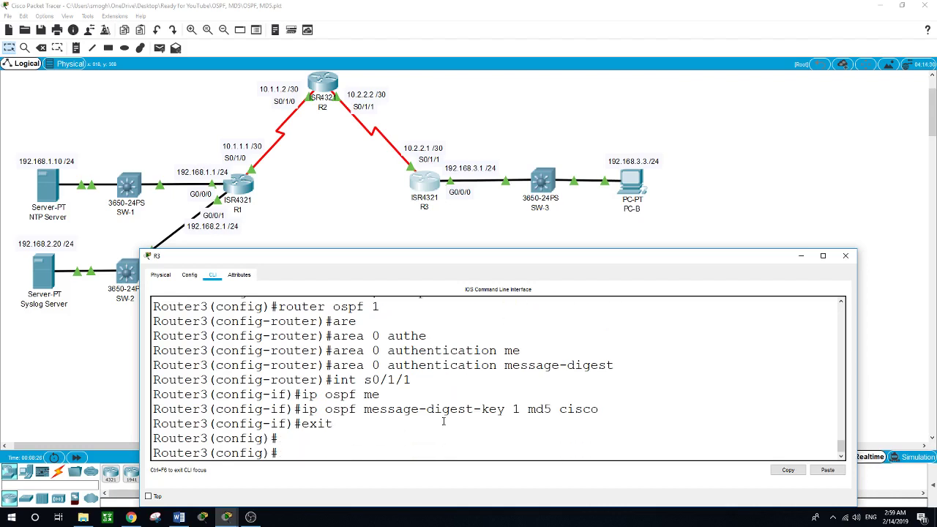
text(eix)
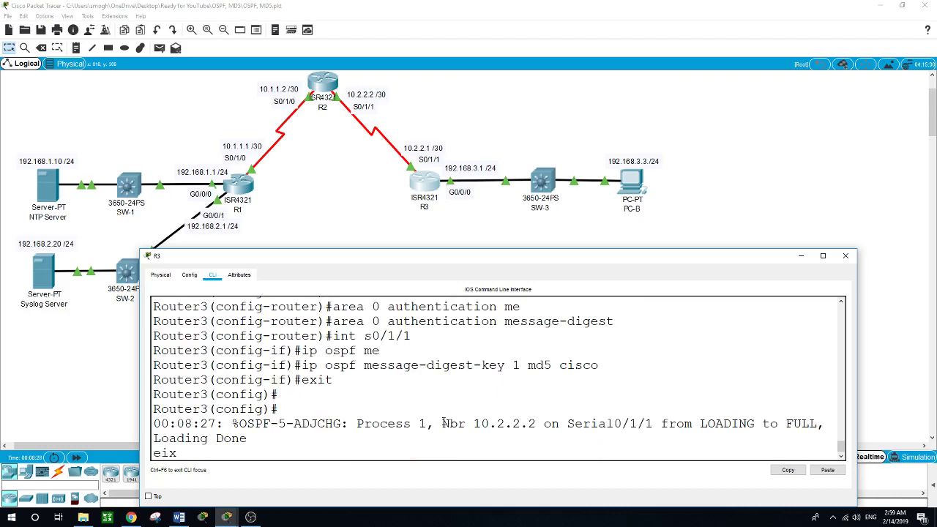
key(Return)
text(er3(config)#e)
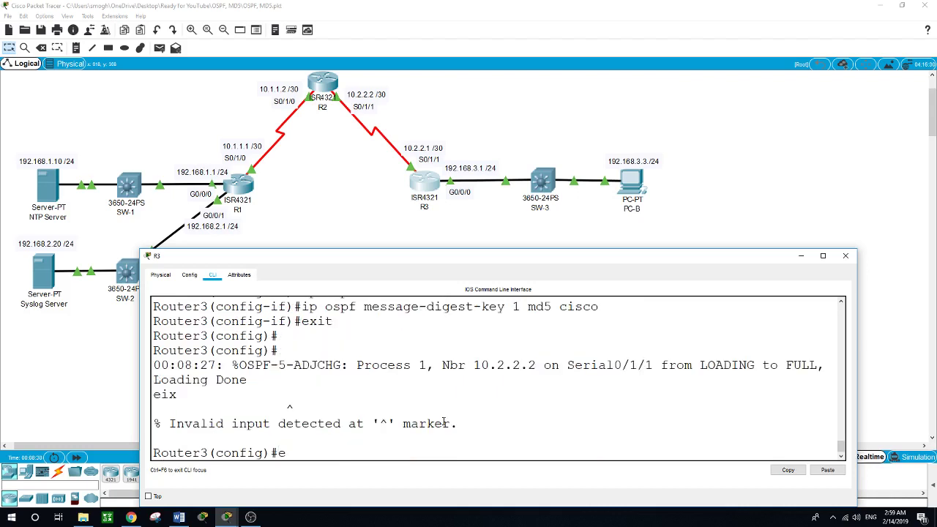
text(xit)
key(Return)
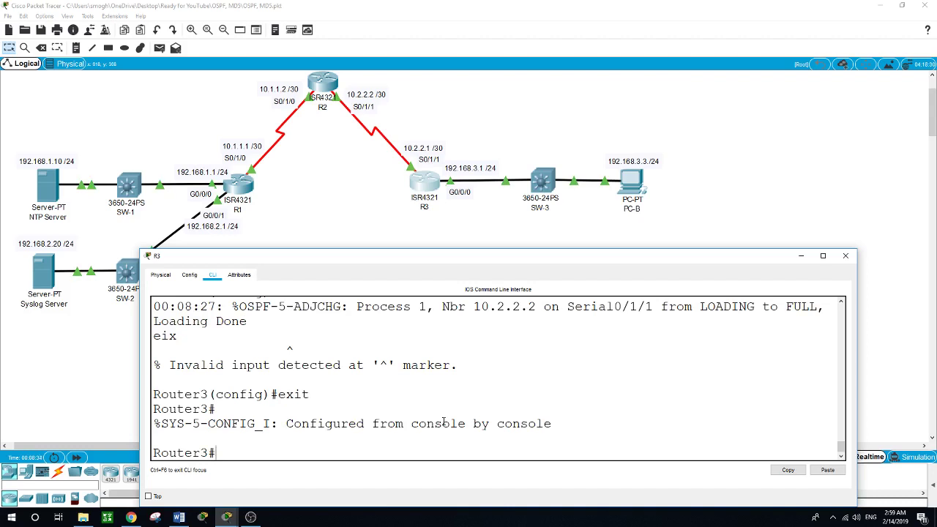
text(show ip ospf int)
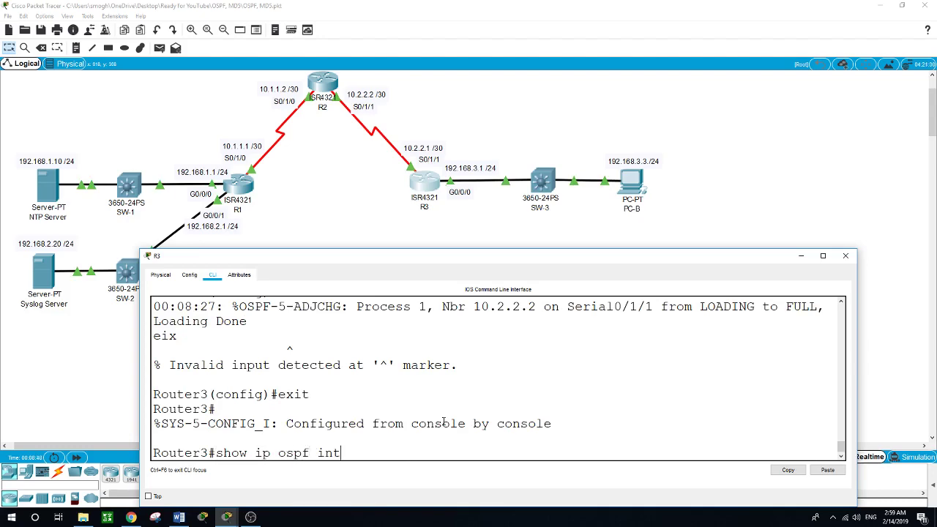
- Run show ip ospf int on R3 to review Serial0/1/1's area 0 authentication details
key(Return)
key(space)
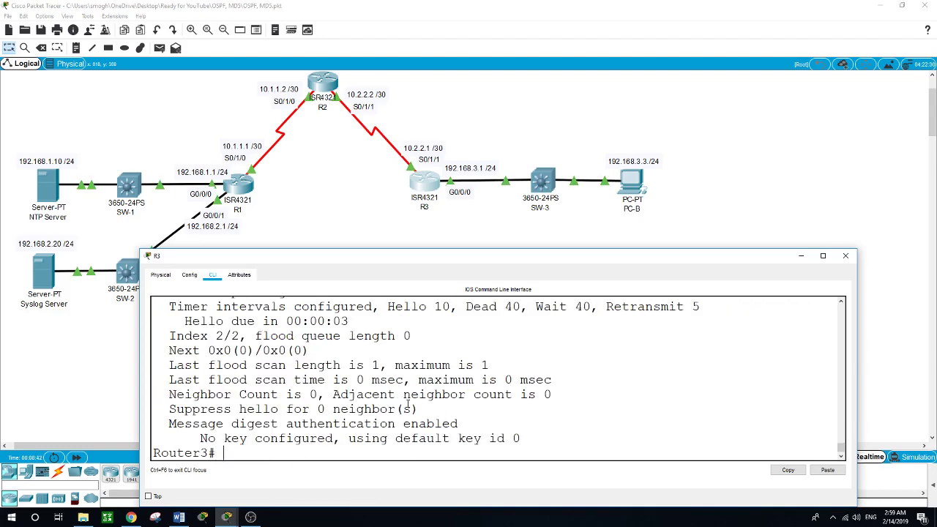
scroll(408, 402, up, 12)
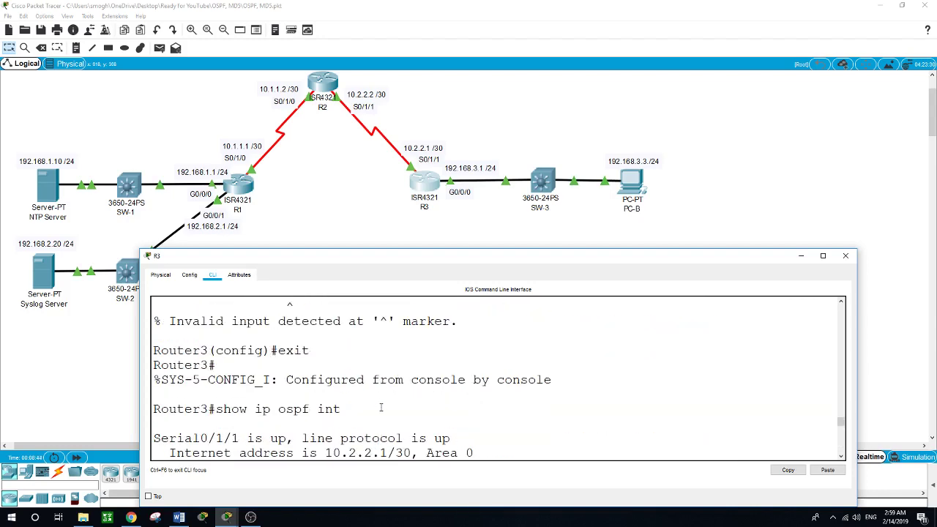
scroll(381, 408, down, 2)
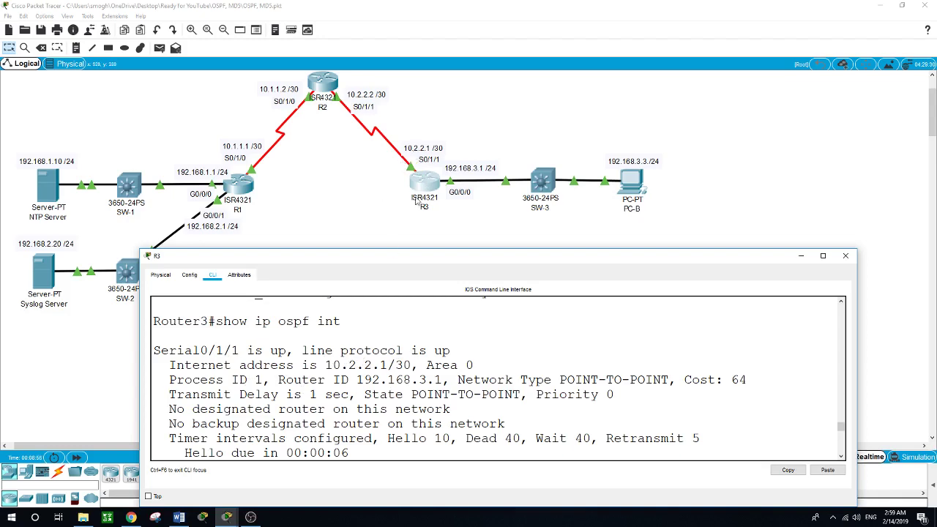
drag(435, 262, 433, 213)
scroll(440, 310, down, 2)
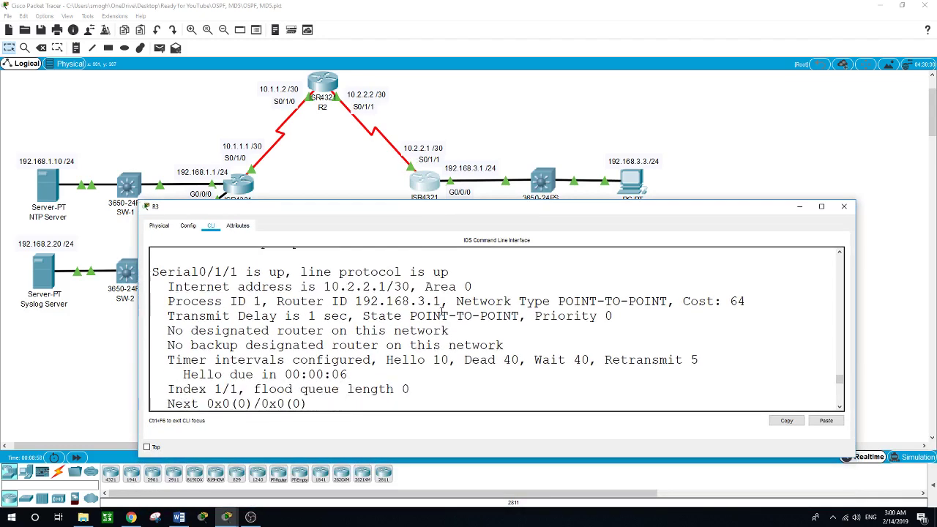
scroll(441, 313, up, 2)
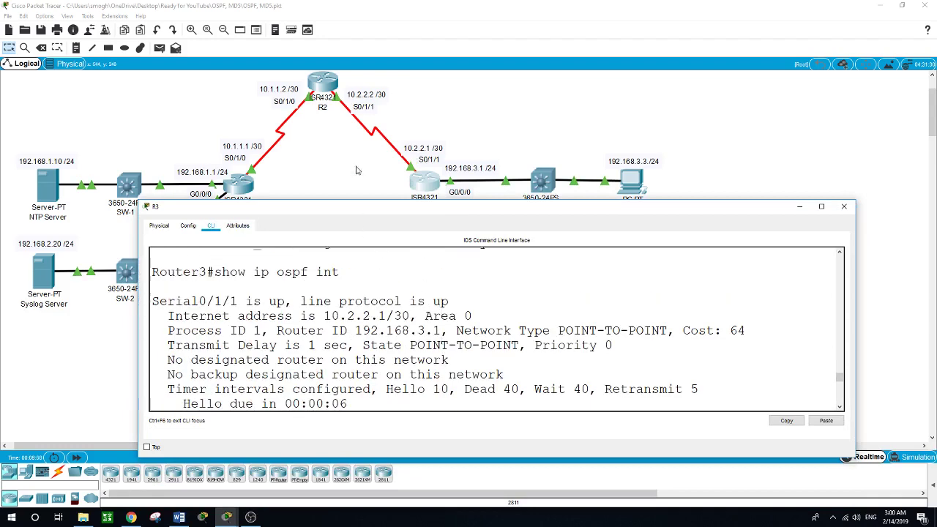
click(355, 167)
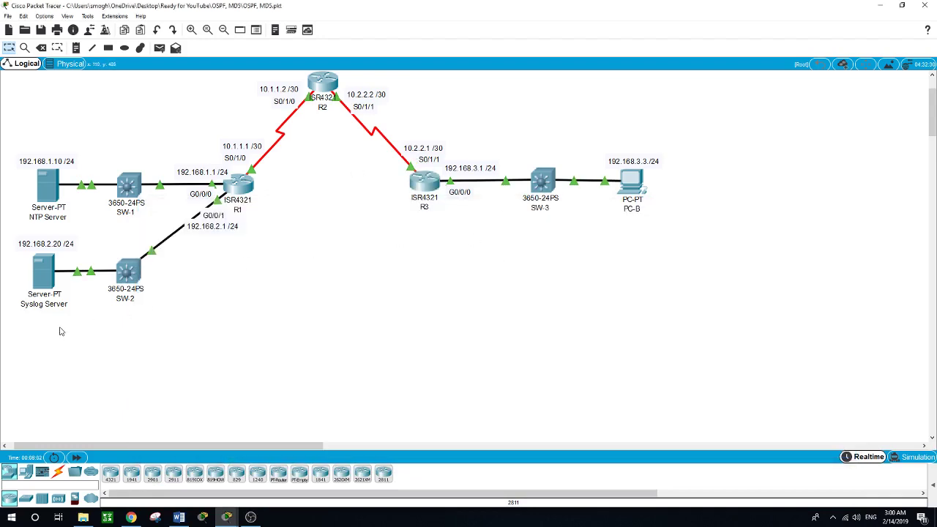
- Rerun PC-B's ping to 192.168.1.10 with no loss, then open the NTP Server
click(634, 187)
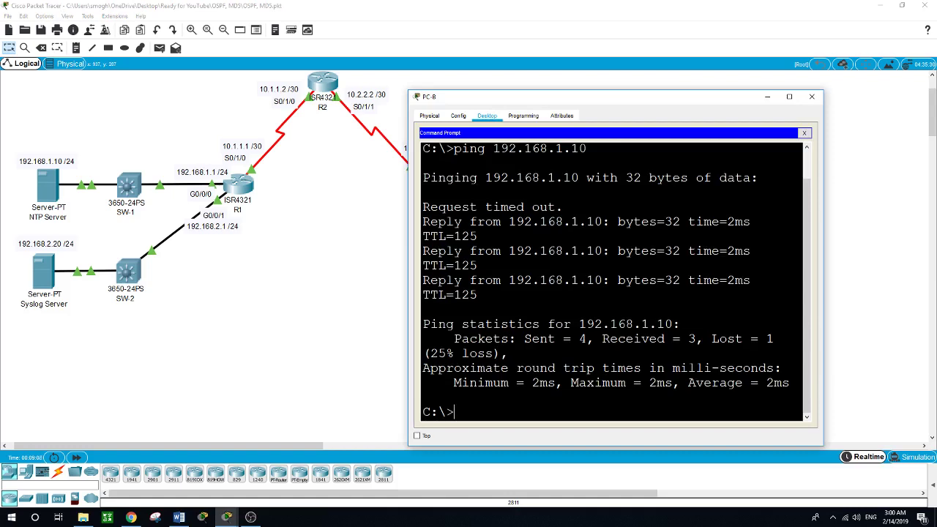
key(Up)
key(Return)
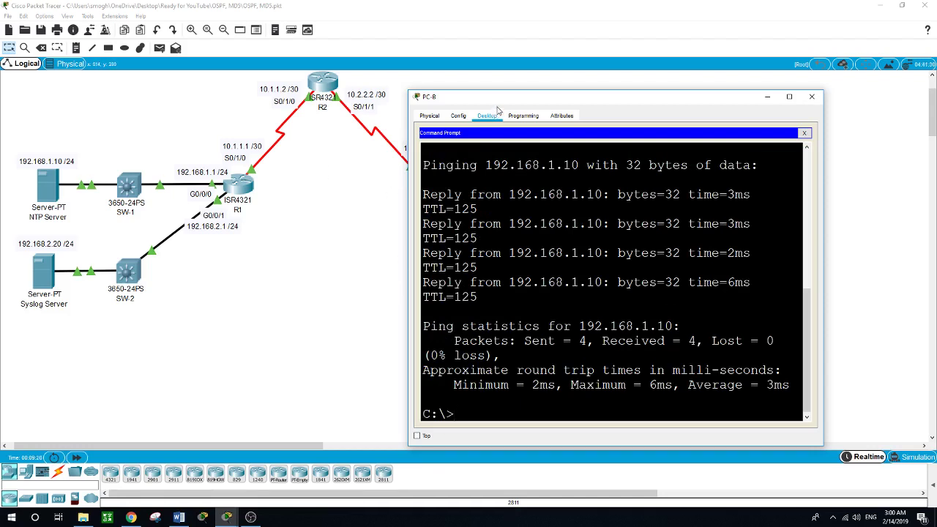
drag(505, 96, 530, 218)
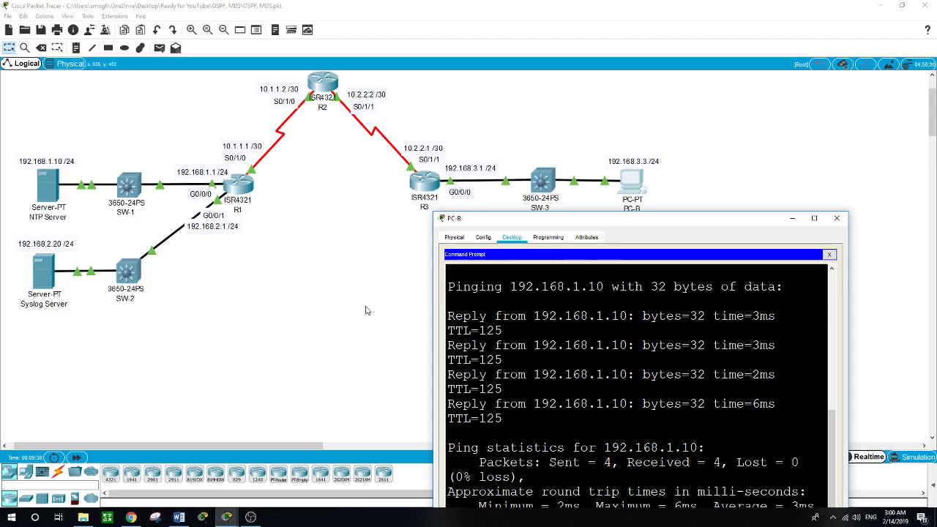
click(276, 306)
click(48, 187)
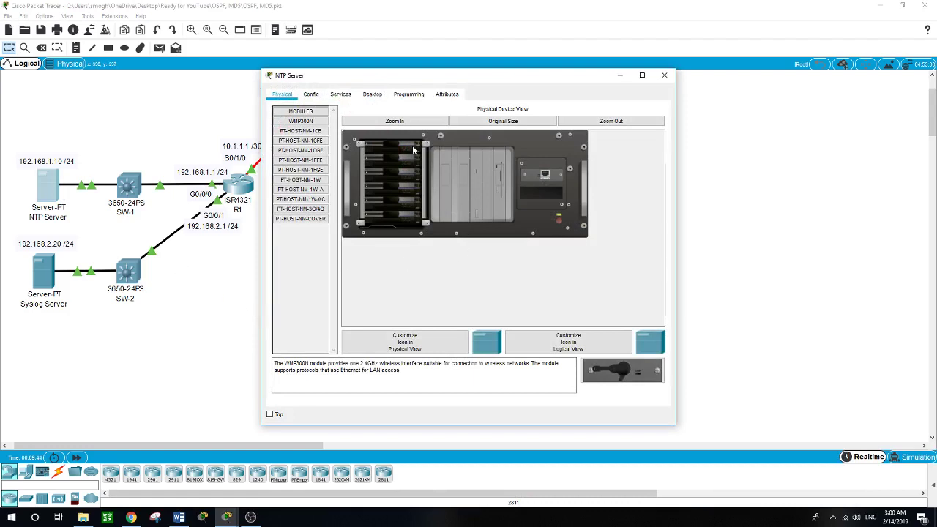
- Enable NTP authentication on the server with key 1 and its password, then close it
click(346, 96)
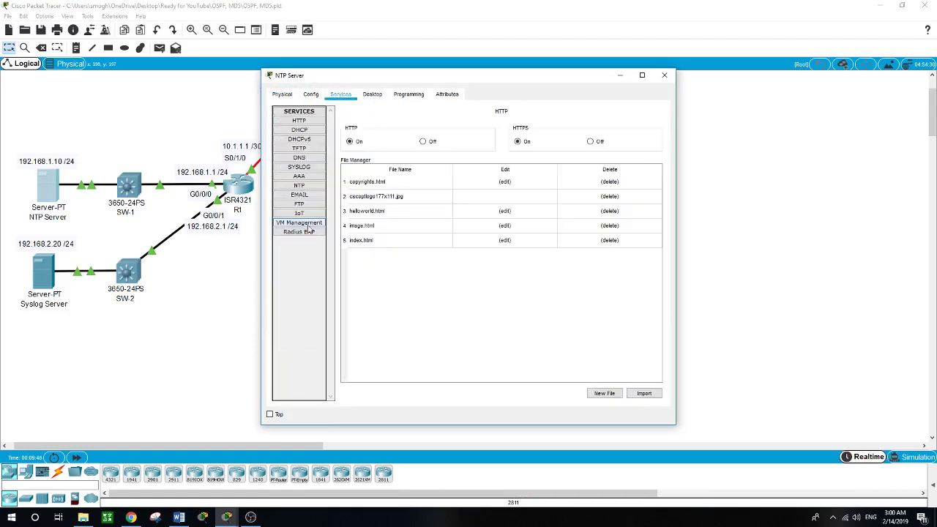
click(299, 185)
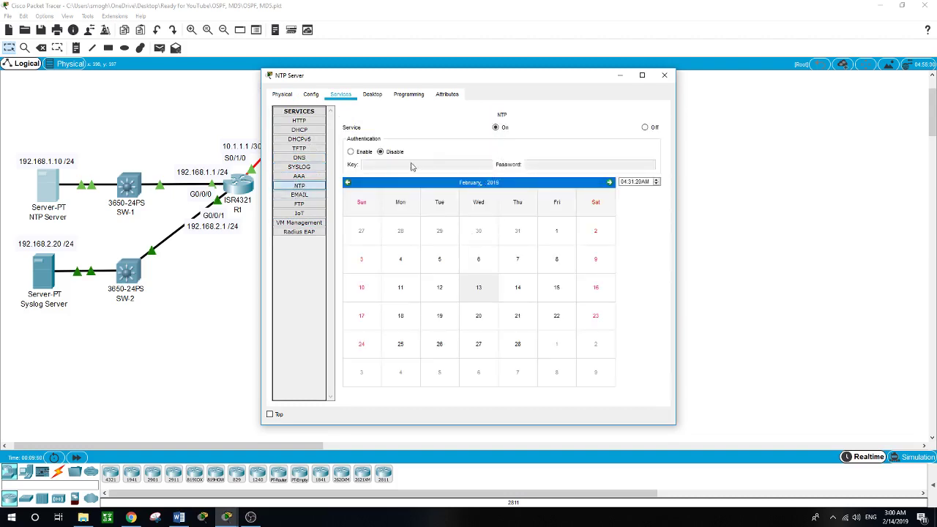
click(352, 152)
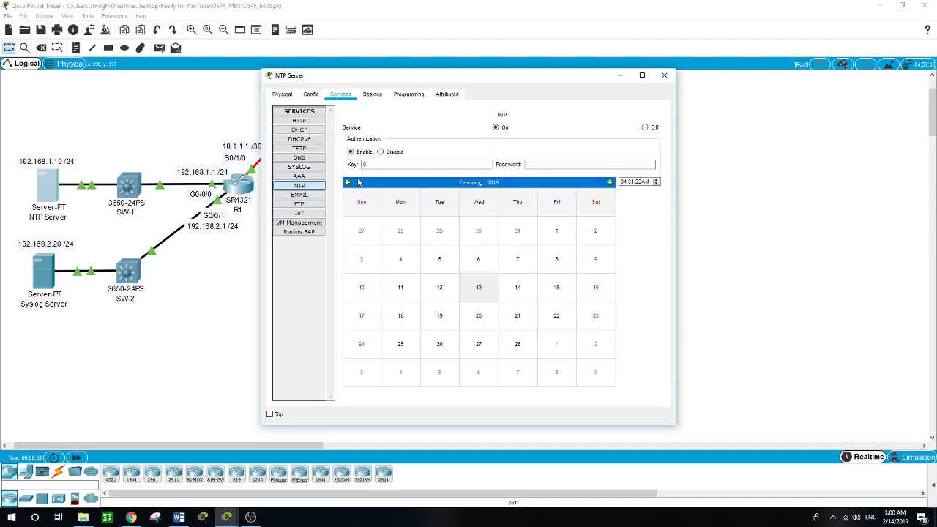
double_click(369, 165)
click(601, 165)
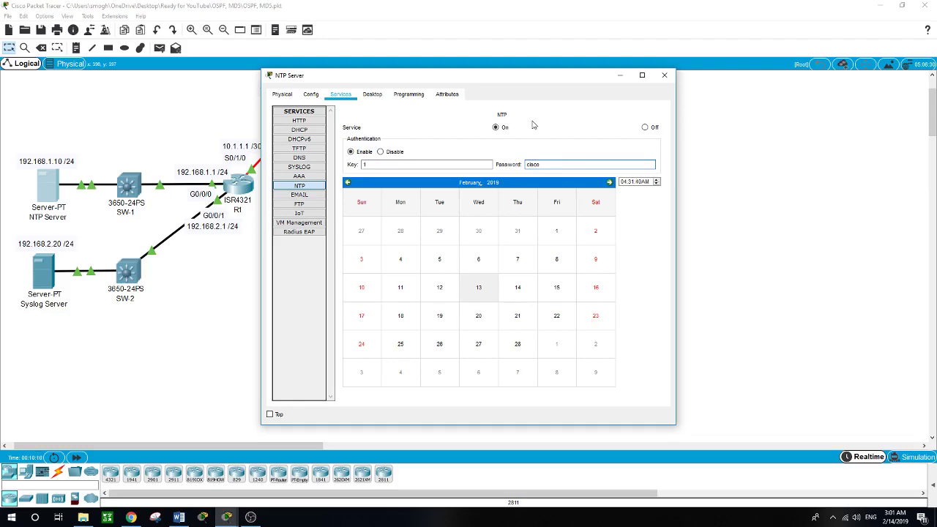
click(231, 293)
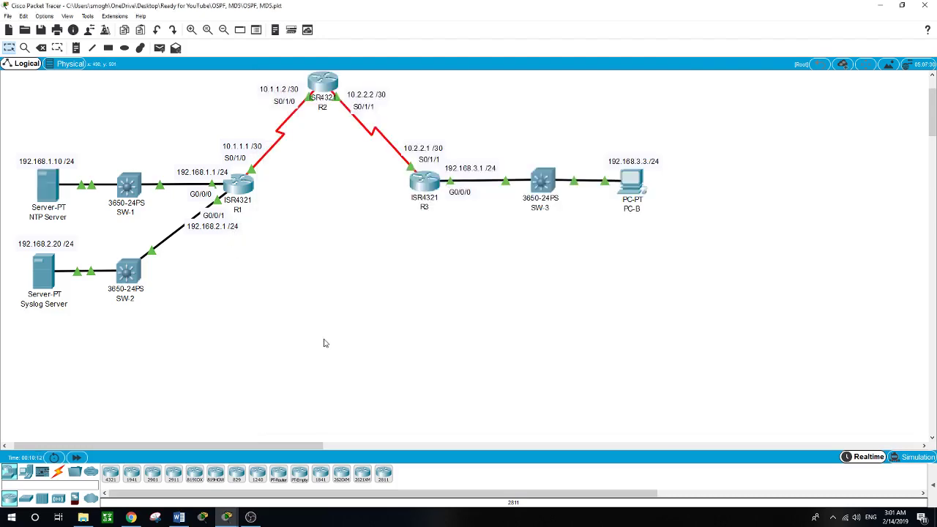
- On R1, leave interface mode and set ntp server 192.168.1.10
click(240, 187)
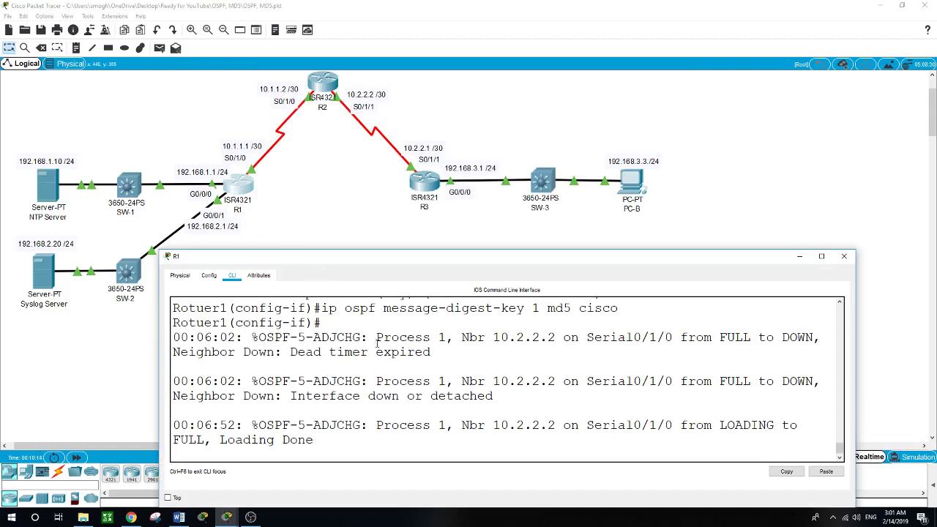
key(Return)
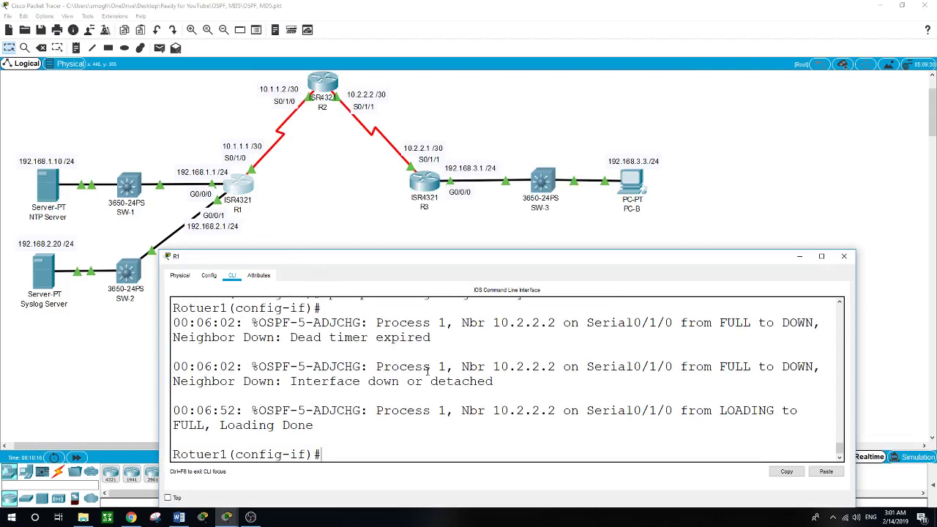
text(exit)
key(Return)
key(Return)
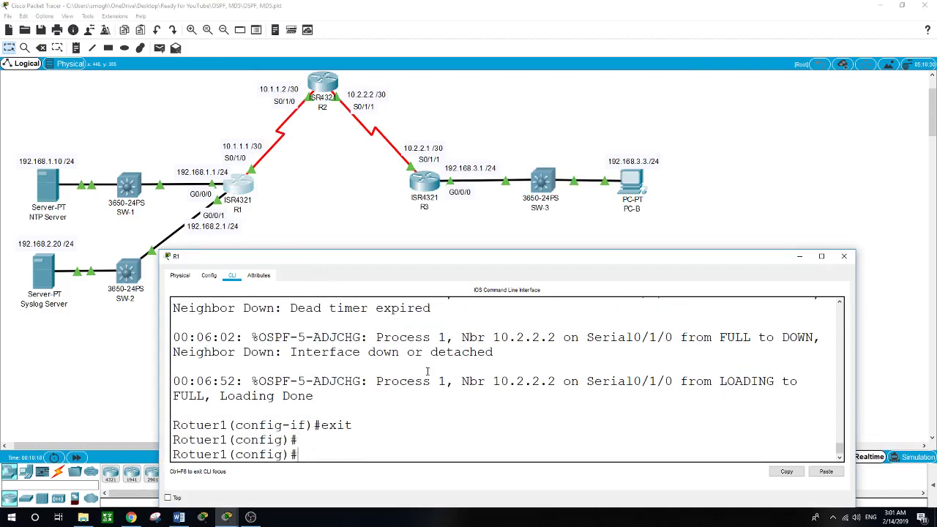
text(nt)
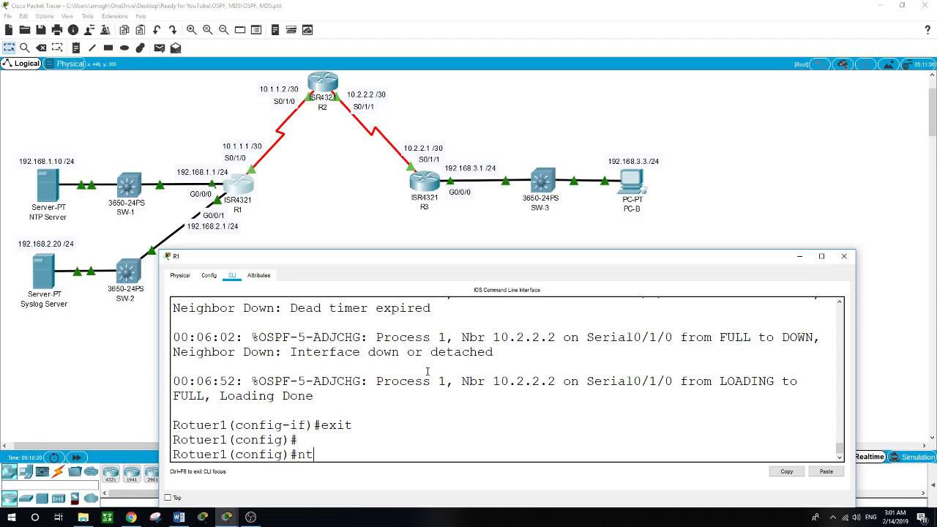
text(p server 192.168.1)
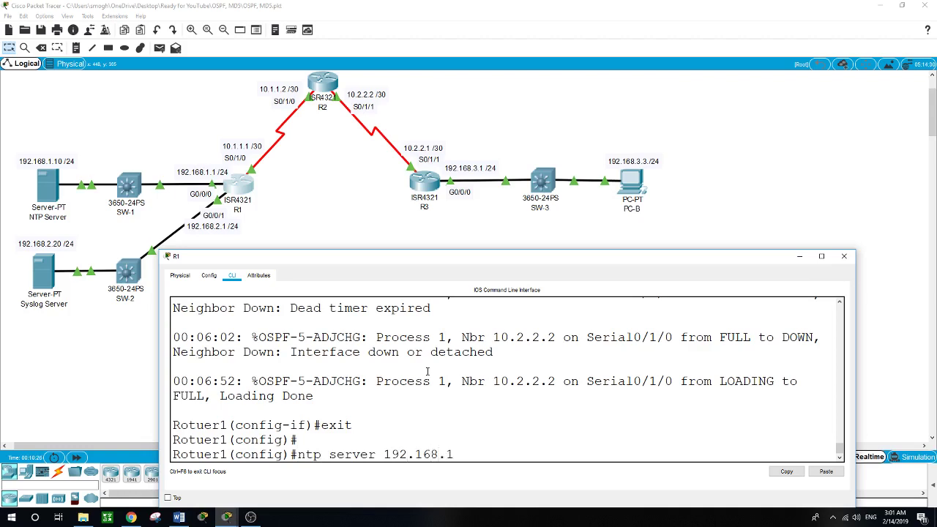
text(.10)
key(Return)
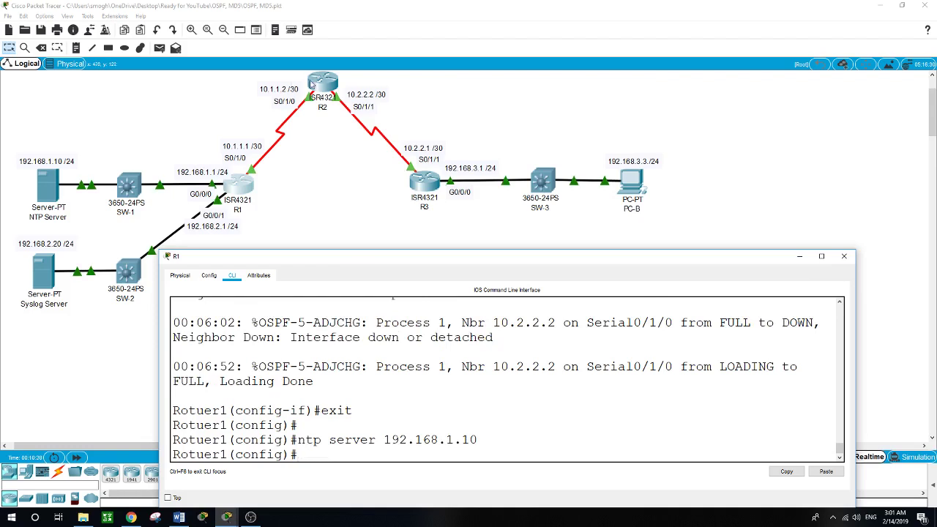
click(317, 86)
- On R2, leave interface mode and set ntp server 192.168.1.10, correcting a typo
key(Return)
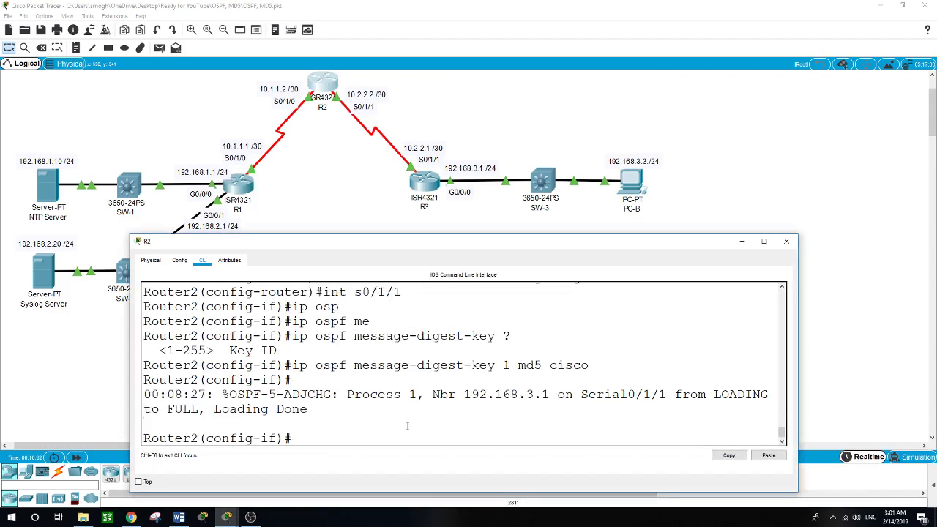
text(exit)
key(Return)
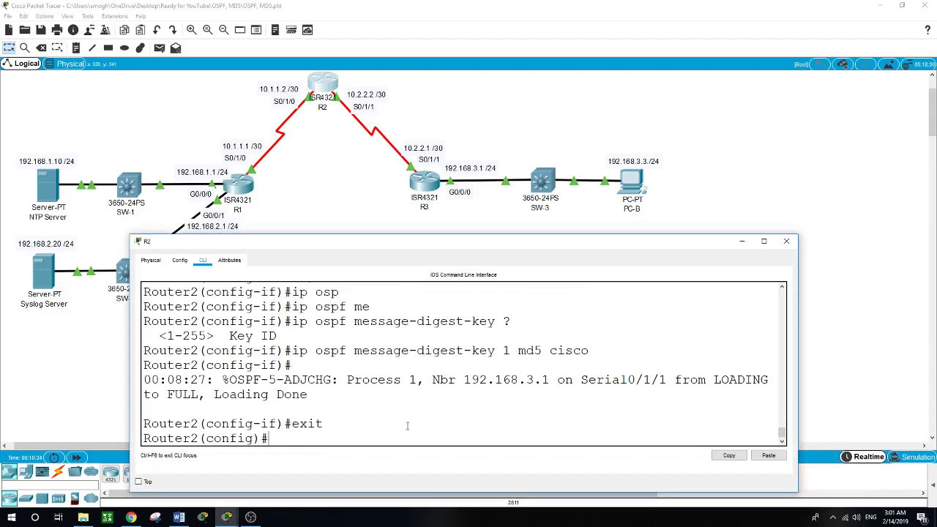
text(ntp server 192.168.11)
key(BackSpace)
text(.10)
key(Return)
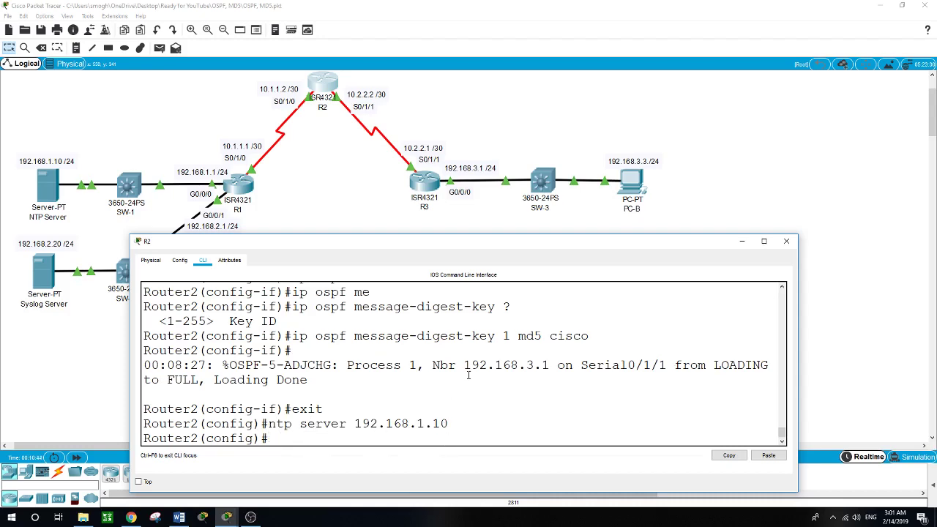
click(427, 184)
- In R3's global configuration mode, set ntp server 192.168.1.10
drag(407, 207, 359, 259)
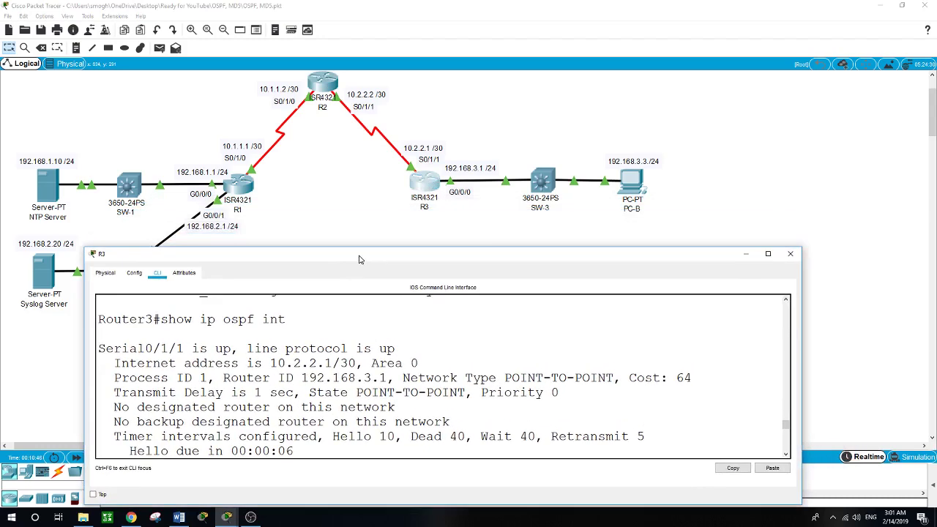
click(366, 410)
key(Return)
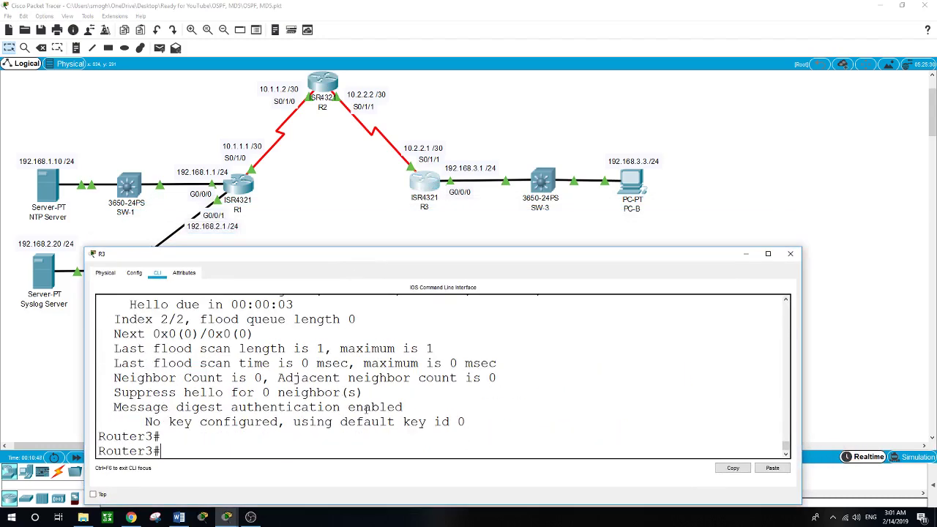
text(conf t)
key(Return)
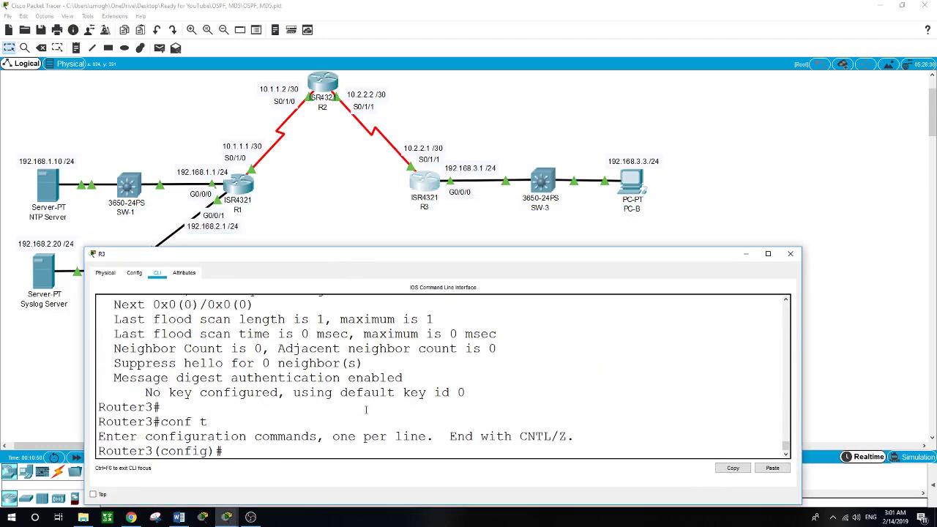
text(ntp server 192.)
text(168.1.10)
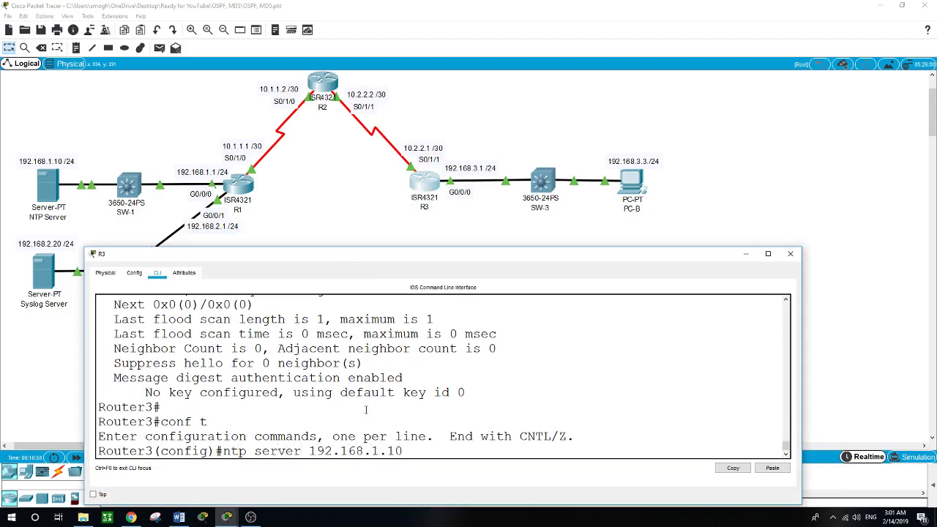
key(Return)
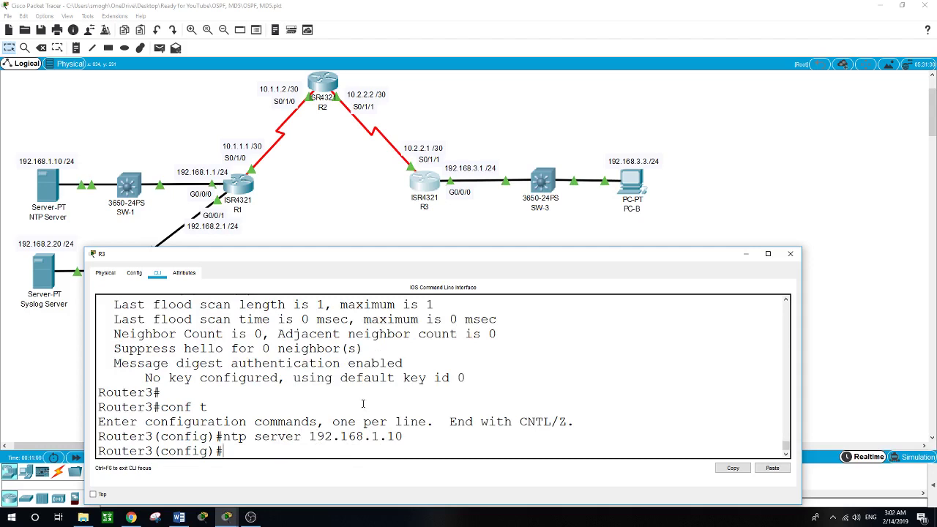
- Check R3's NTP status, still unsynchronized at stratum 16, and return to the topology
text(e)
text(xit)
key(Return)
key(Return)
text(show )
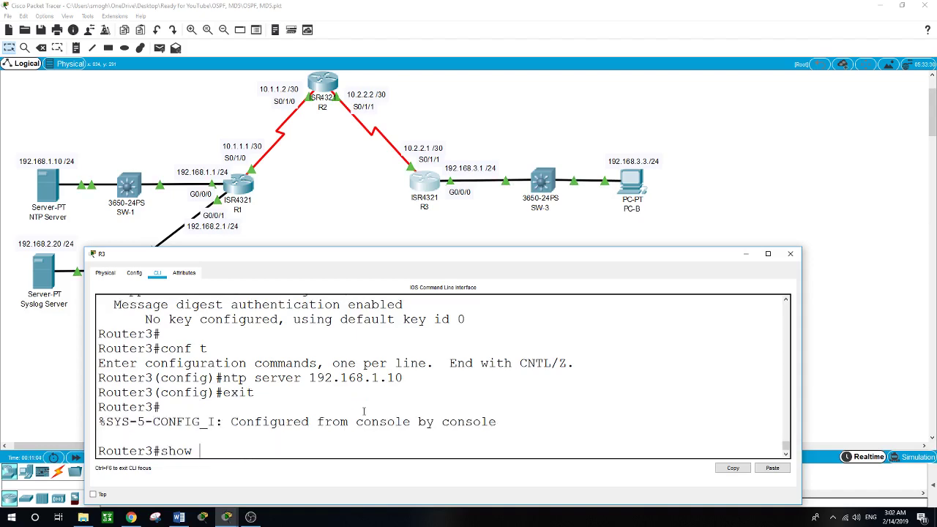
text(ntp status)
key(Return)
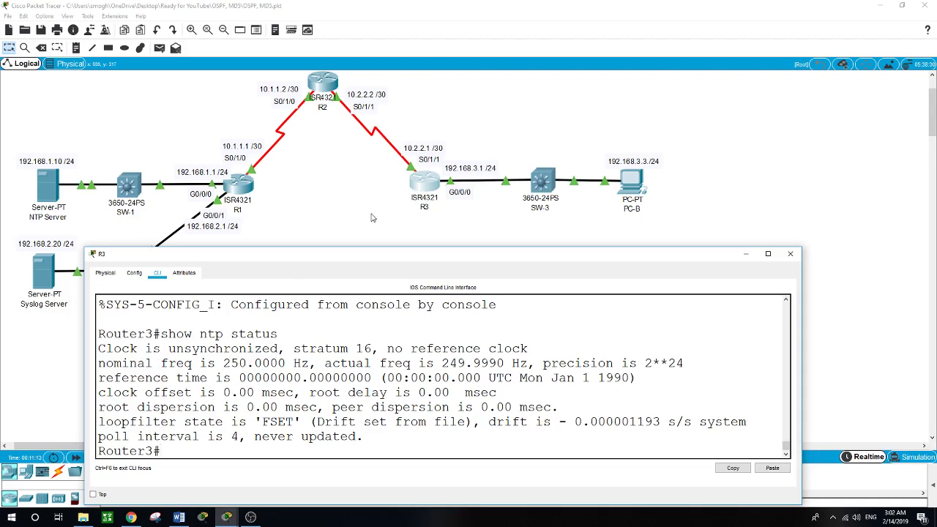
click(379, 238)
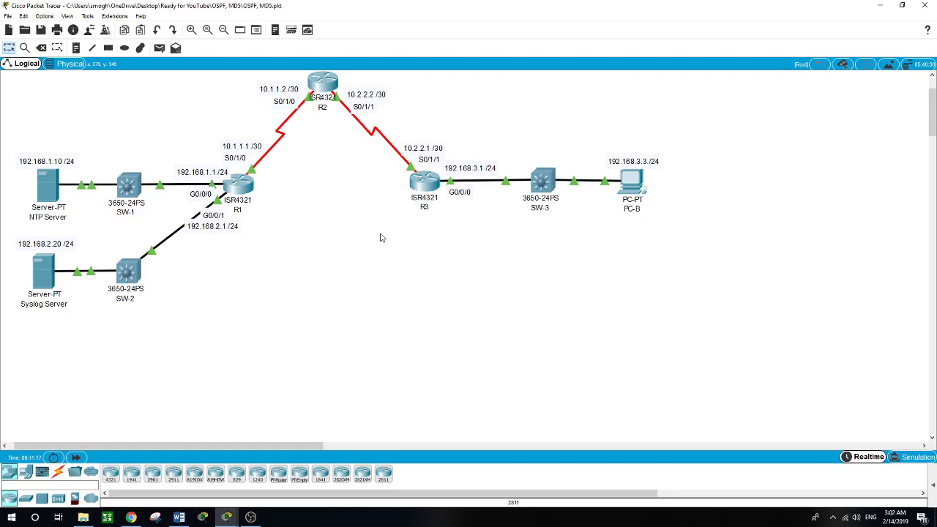
- Apply ntp update-calendar on R1 and on R2
click(233, 190)
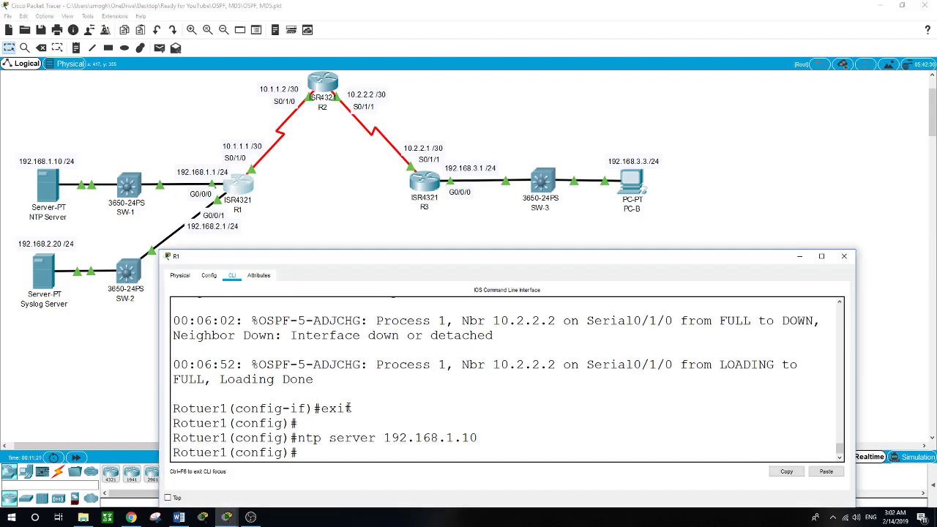
text(ntp)
text( ?upd)
key(Tab)
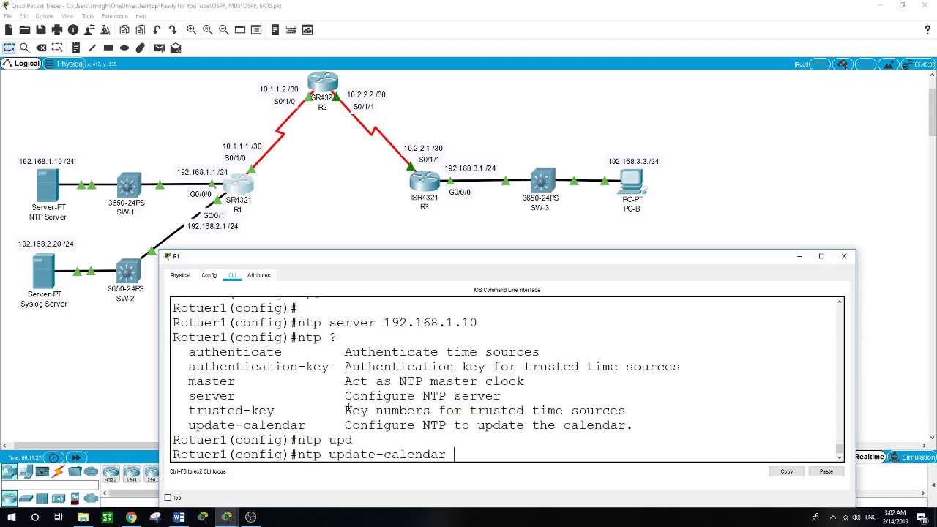
key(Return)
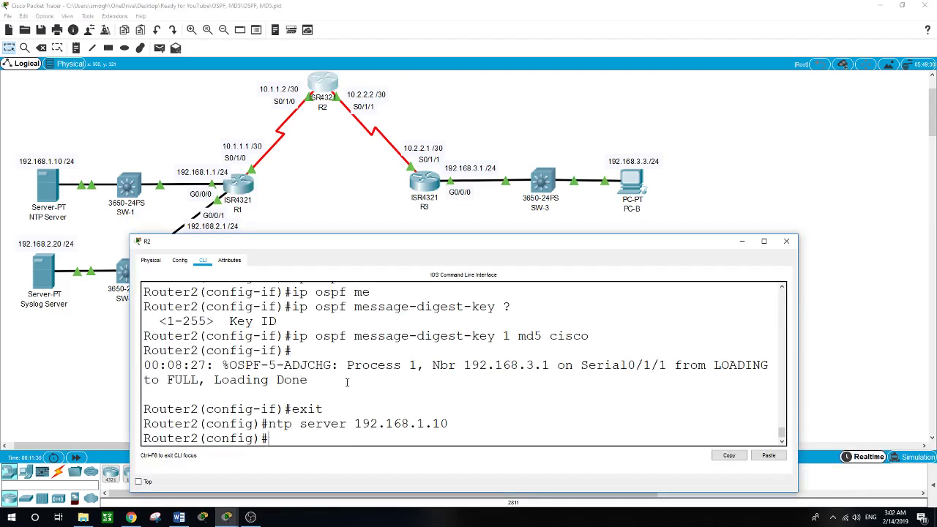
text(ntp upd)
key(Tab)
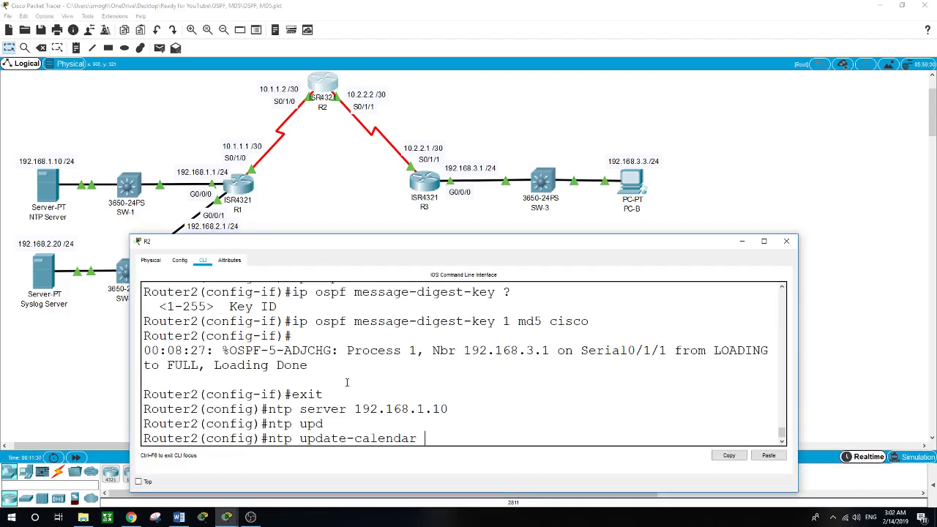
key(Return)
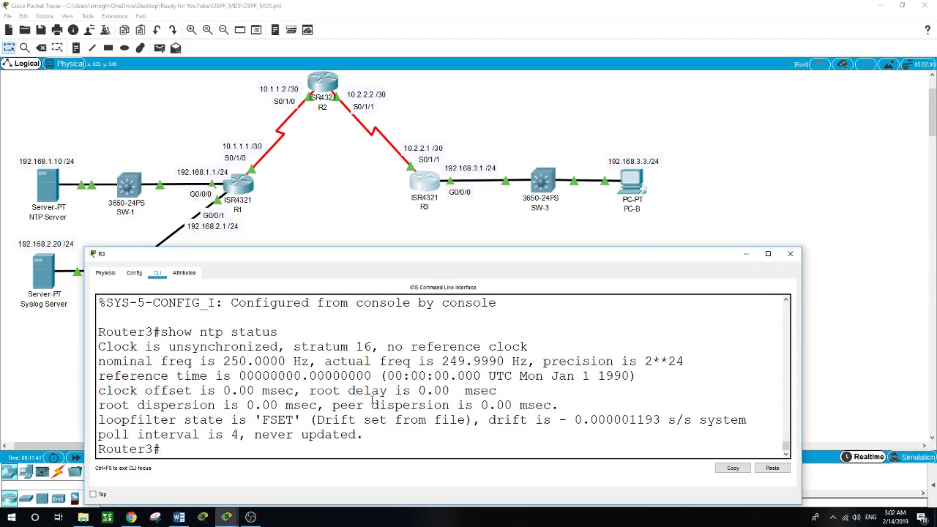
- Enter configuration mode on R3 and apply ntp update-calendar there too
text(conf t)
key(Return)
text(ntp)
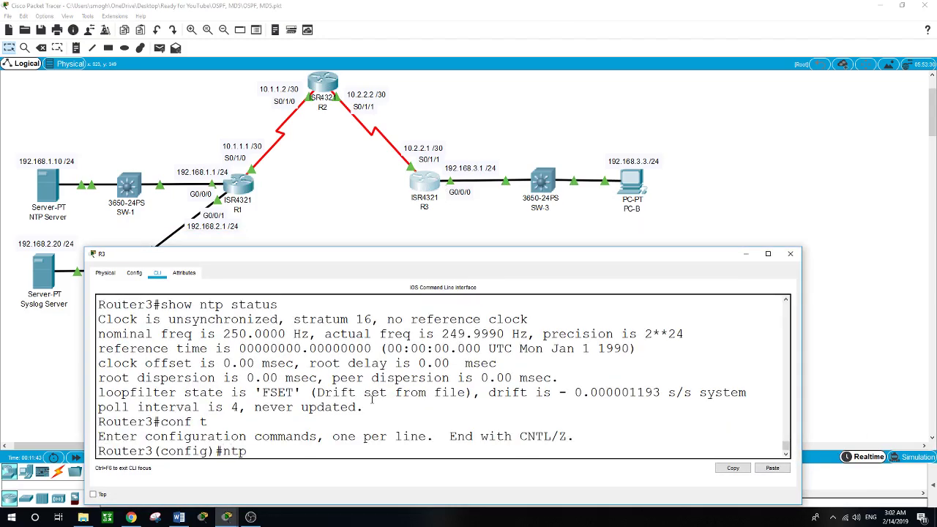
text( upd)
key(Tab)
key(Return)
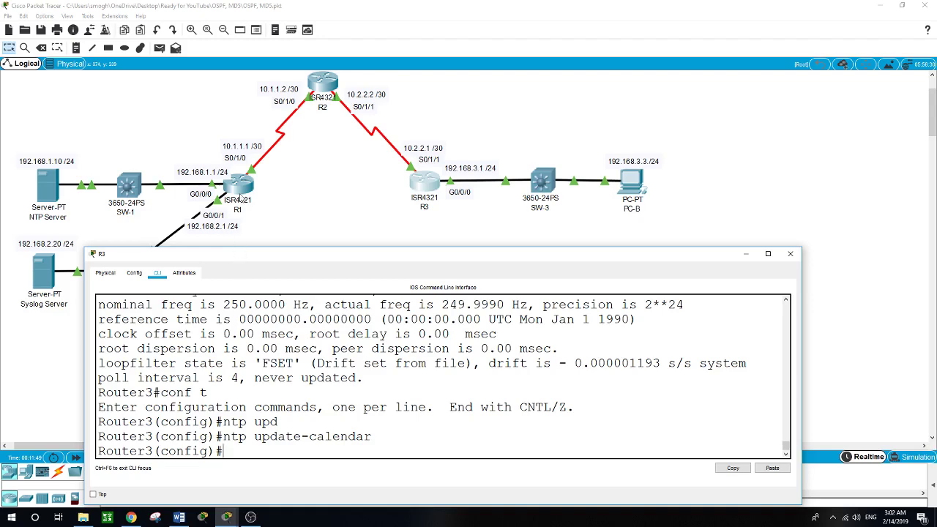
key(alt+Tab)
drag(285, 258, 290, 223)
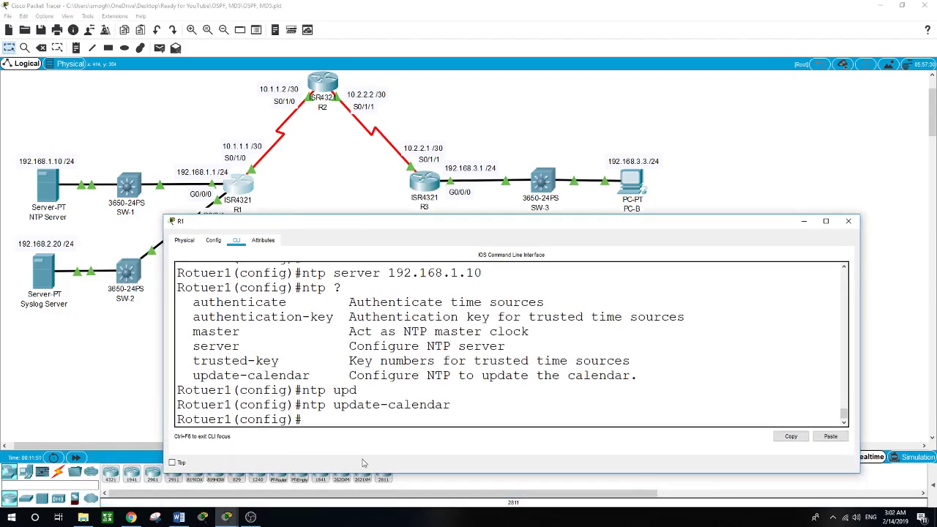
- Exit R1's configuration mode and check its clock with show clock, reading Mar 1 1993
text(ex)
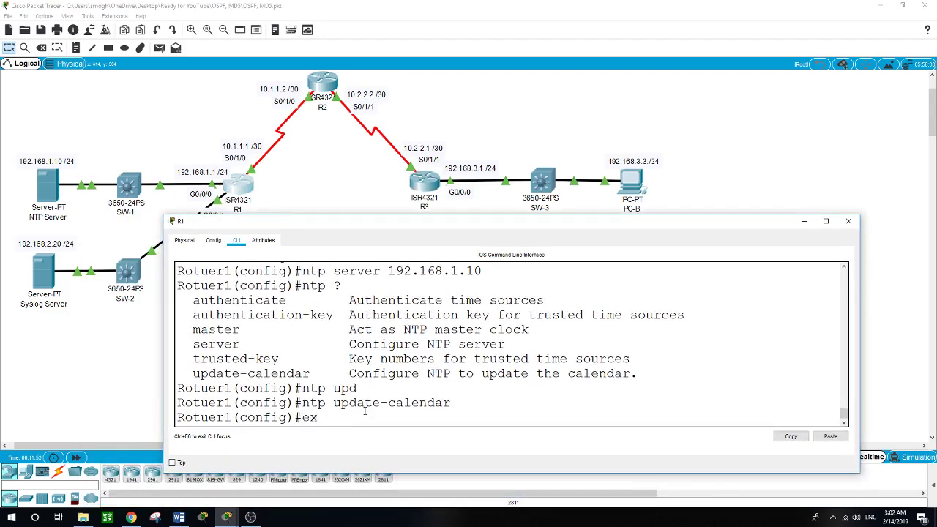
text(it)
key(Return)
text(show time)
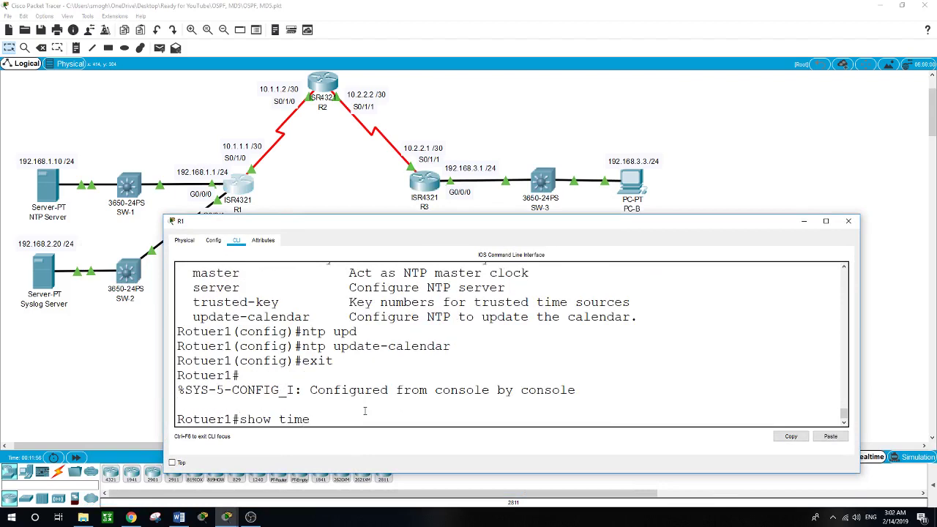
key(Return)
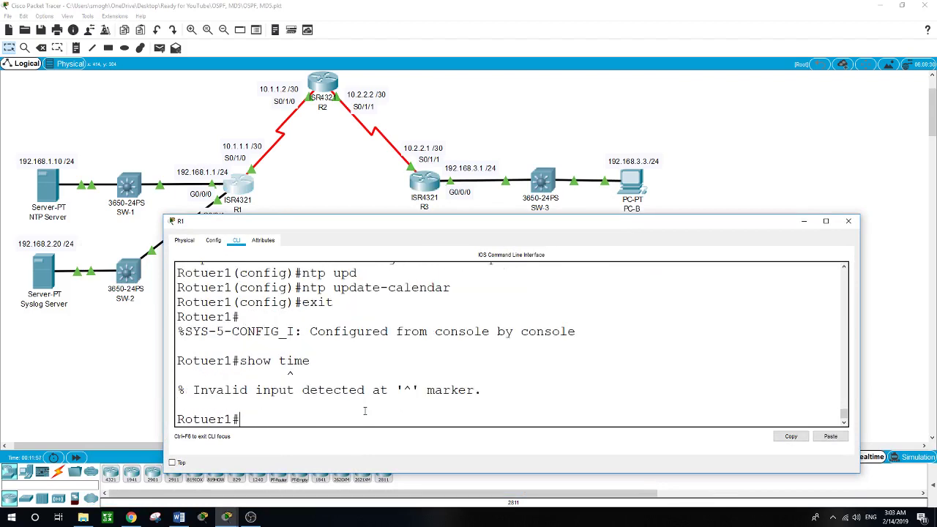
text(show clock)
key(Return)
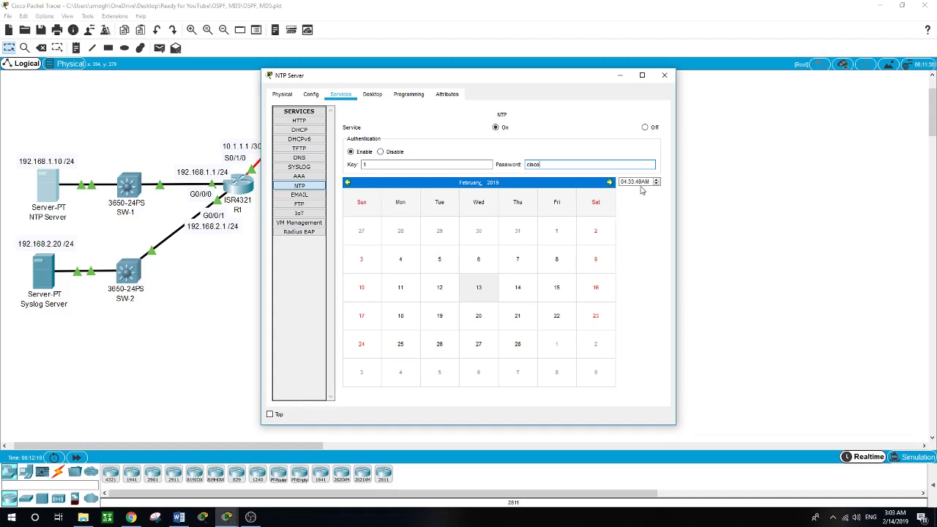
- Adjust the NTP Server's time value, then return to the full three-router topology
click(649, 185)
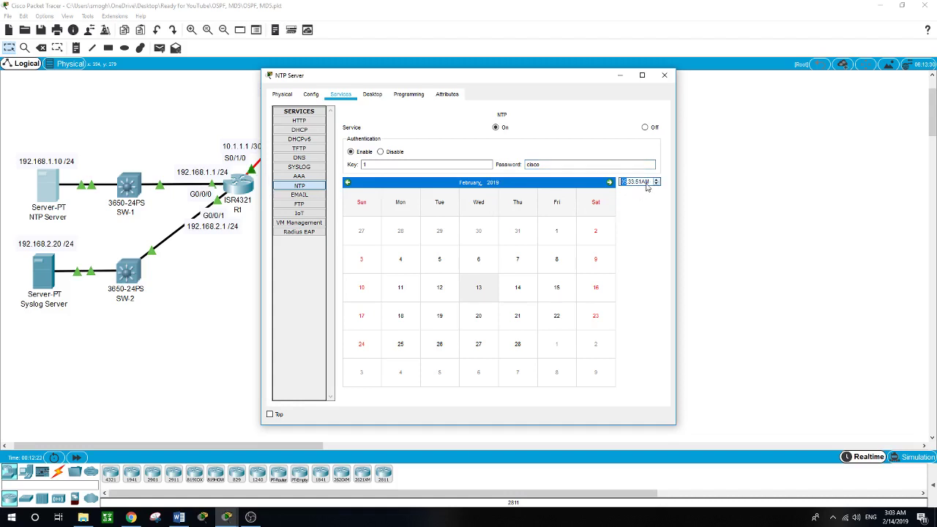
click(657, 183)
click(636, 182)
click(696, 209)
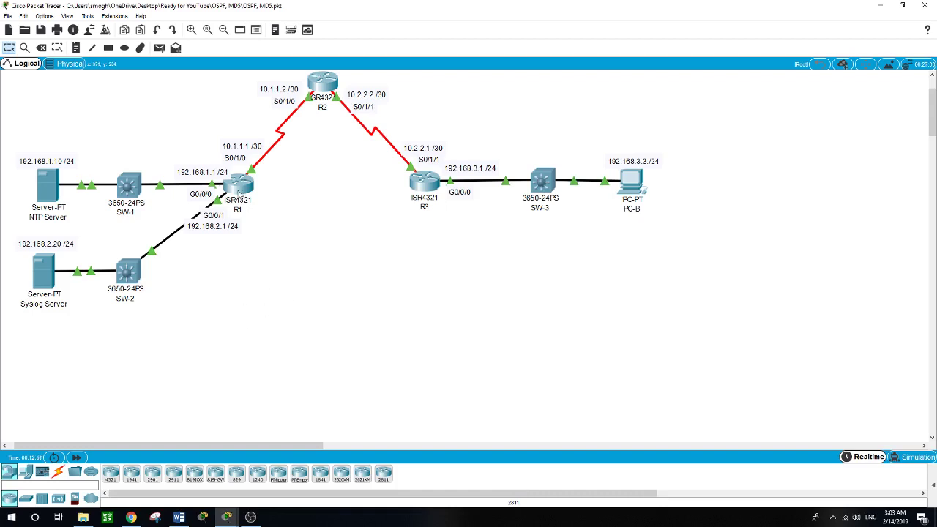
- Enter global configuration on R1 and enable NTP authentication with 'ntp authenticate'
click(240, 190)
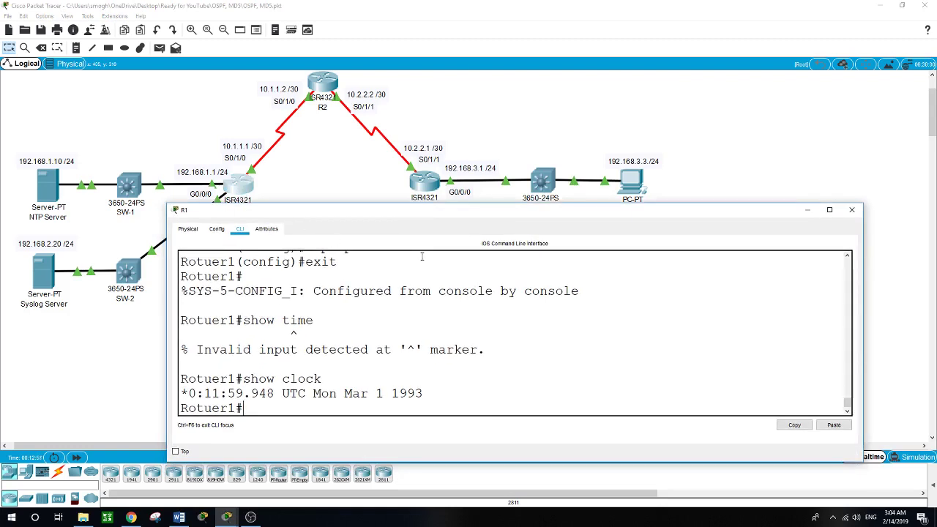
text(conf t)
key(Return)
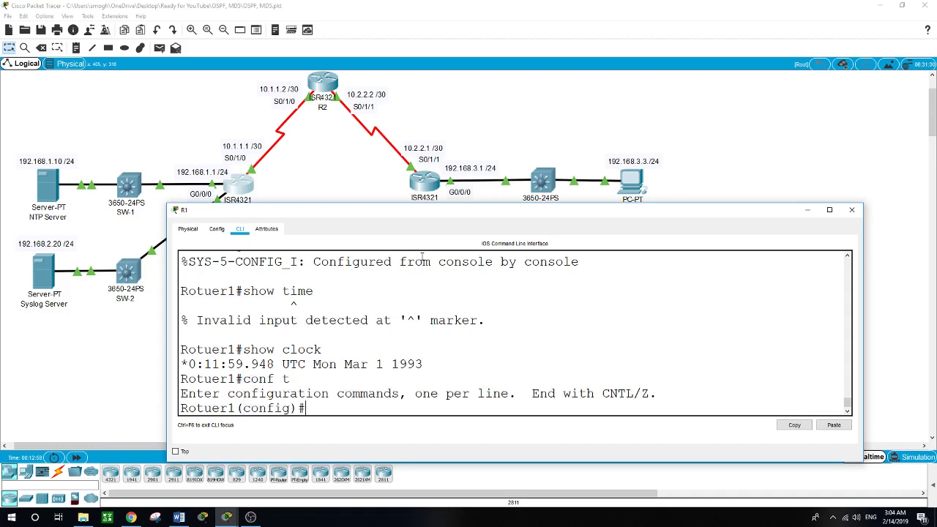
text(ntp authenticat)
key(Return)
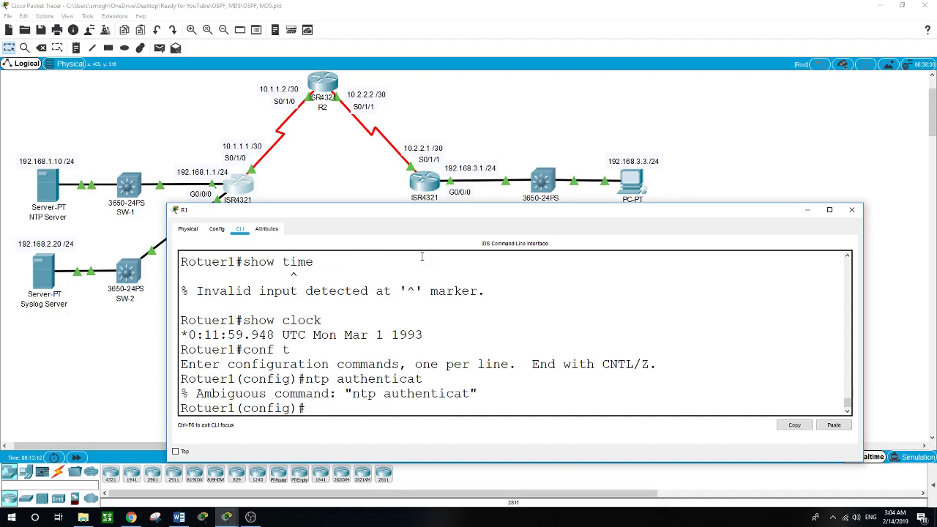
text(ntp authenticate)
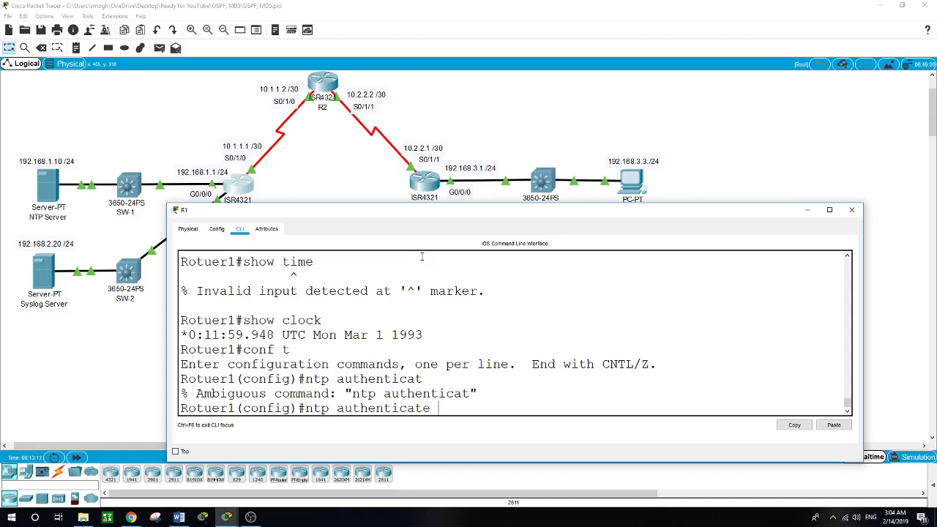
key(Return)
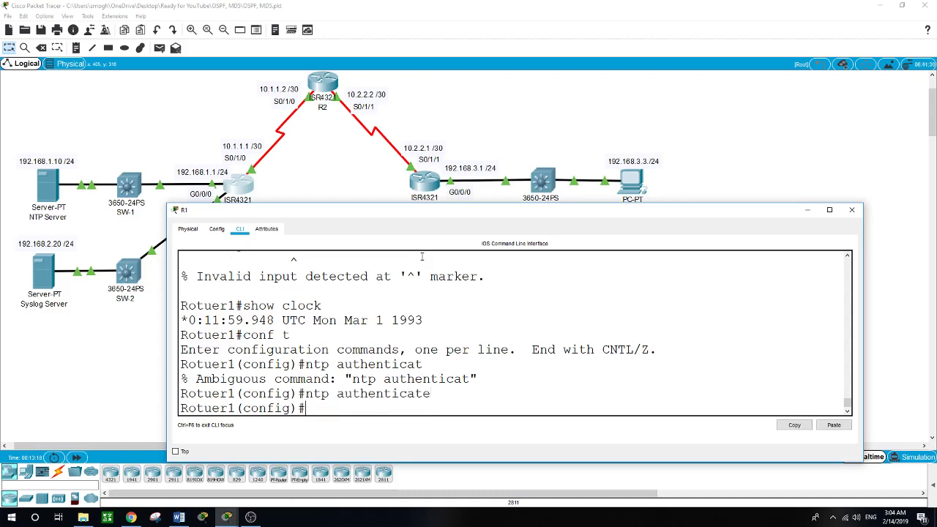
- Mark NTP key 1 as a trusted key on R1
text(ntp)
key(Tab)
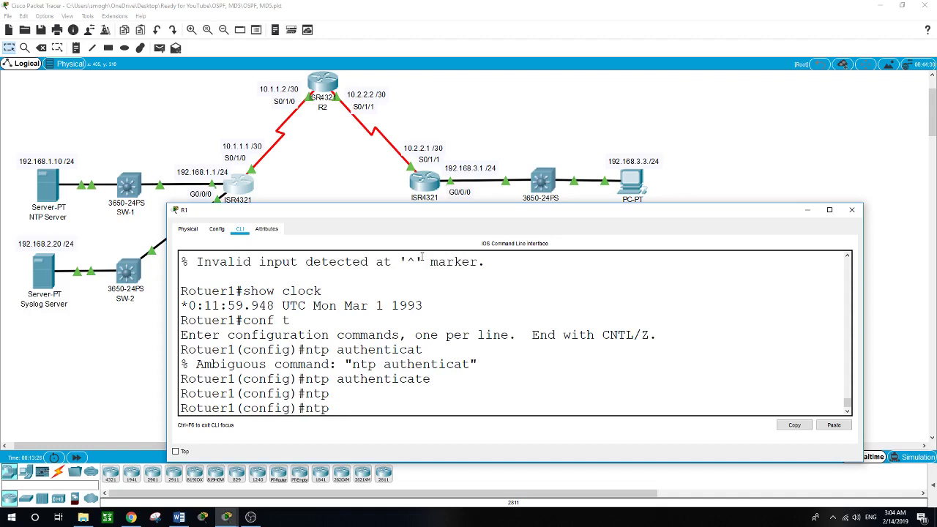
text(tru)
key(Tab)
text(?)
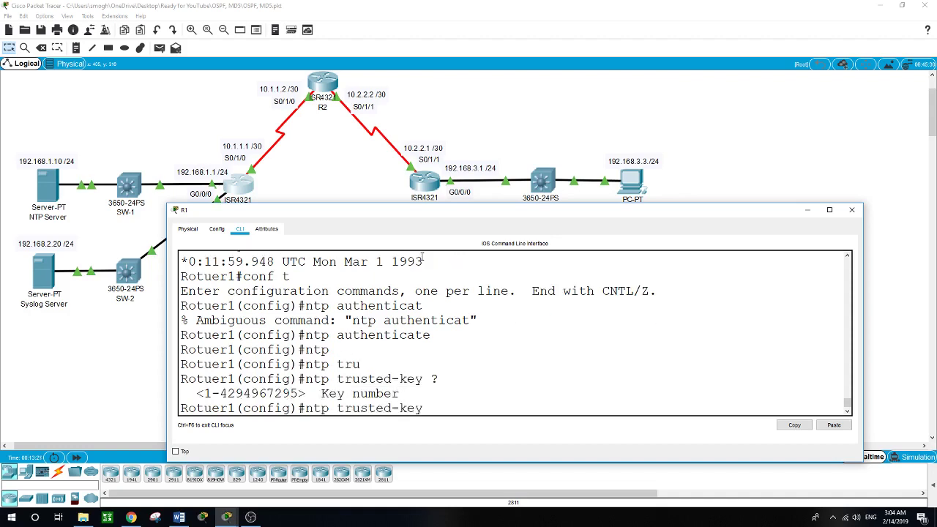
text(1)
key(Return)
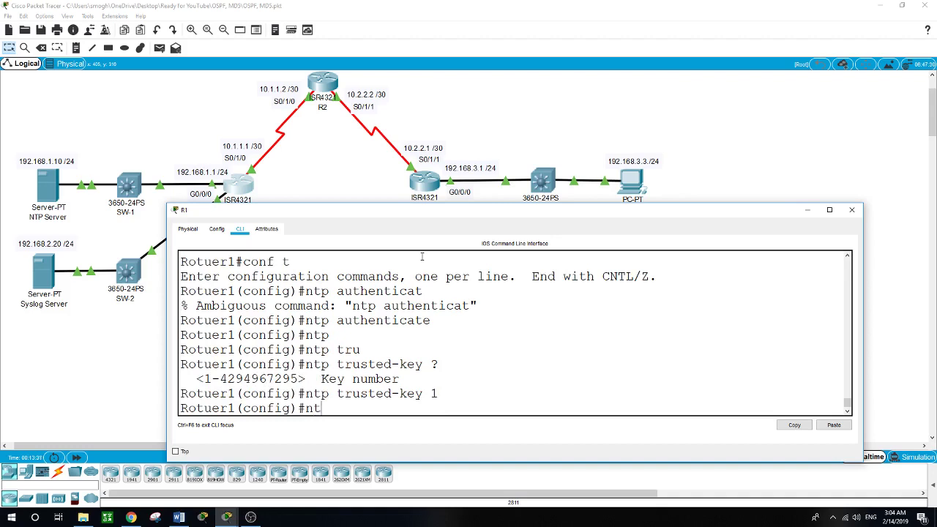
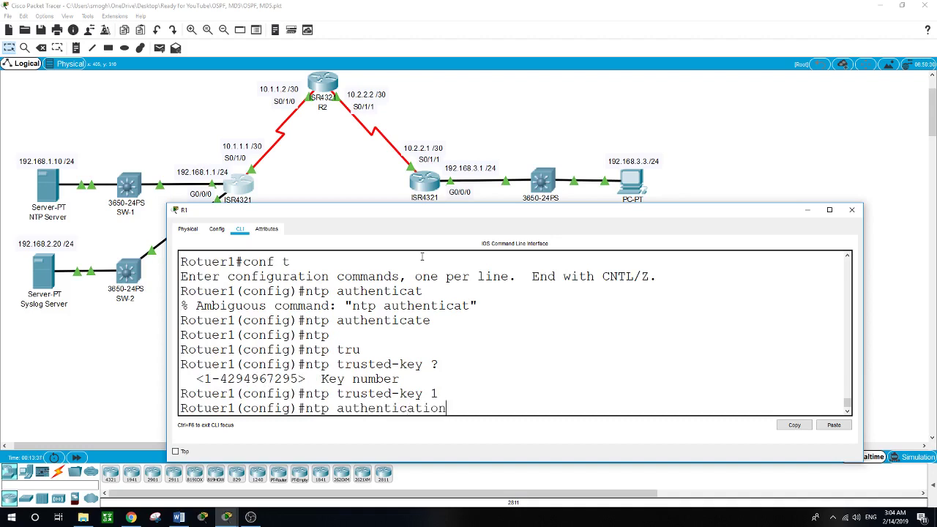
- Define NTP authentication key 1 on R1 as MD5 with the shared password
key(Tab)
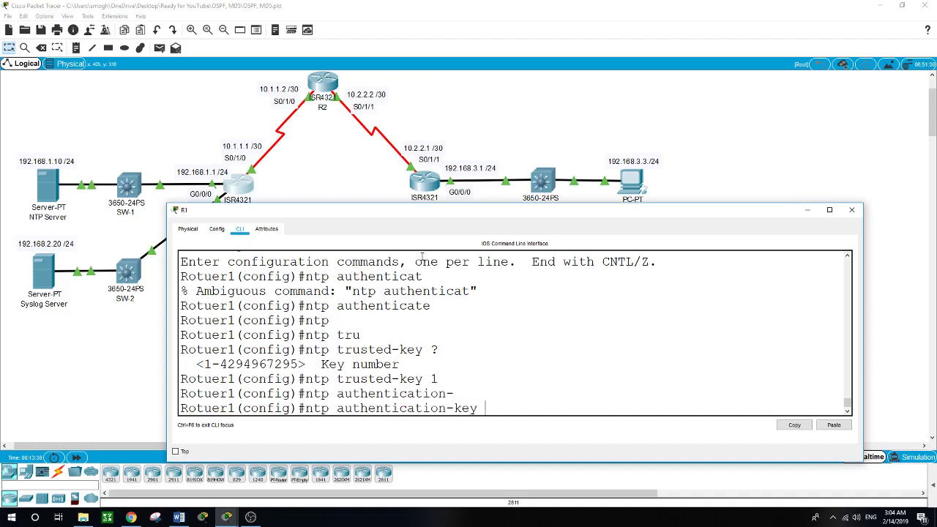
key(Return)
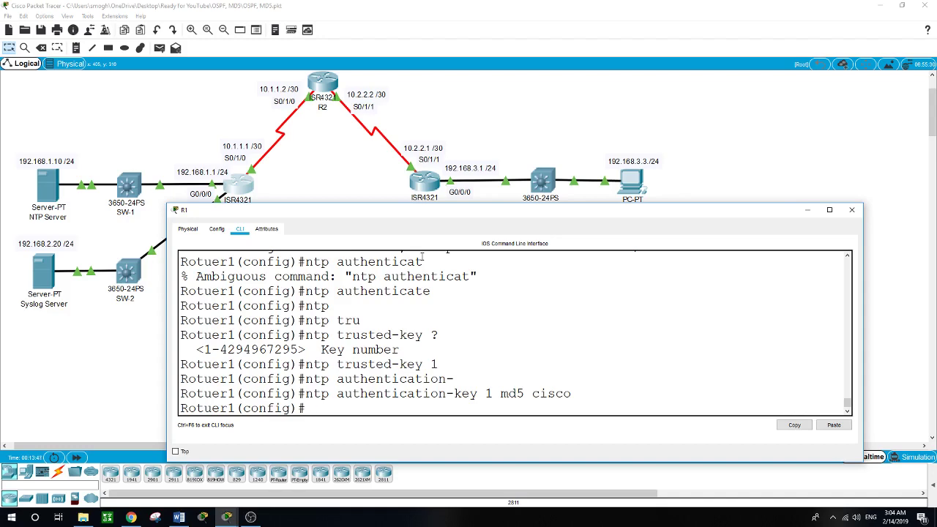
- On R2, enable NTP authentication and mark key 1 as trusted
click(324, 79)
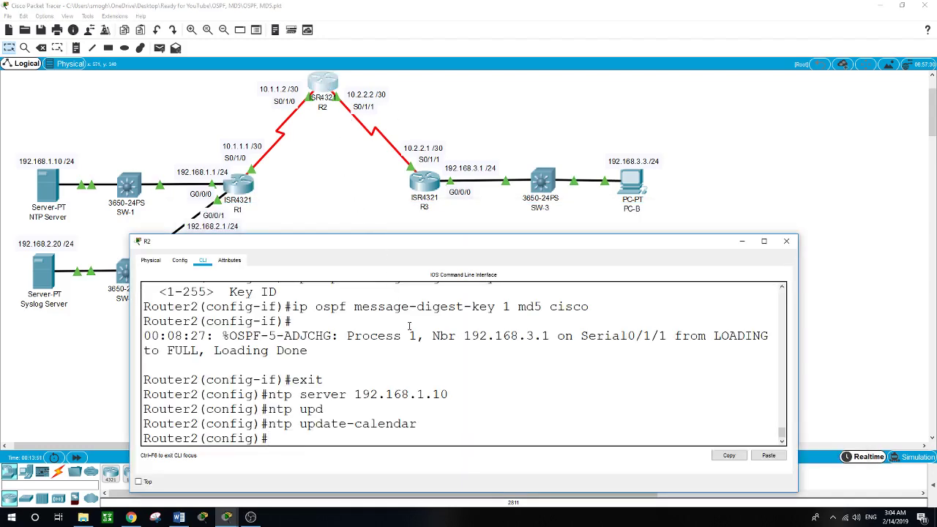
text(ntp authenti)
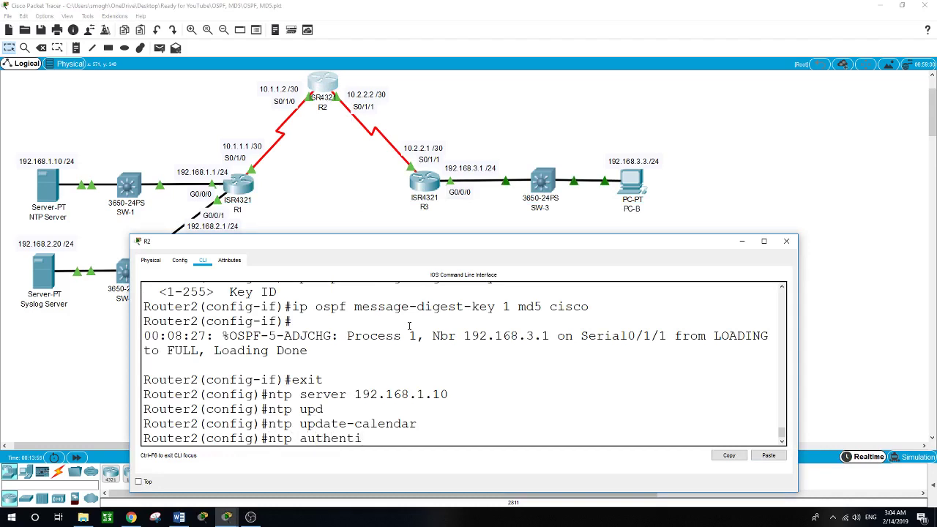
text(cate)
key(Return)
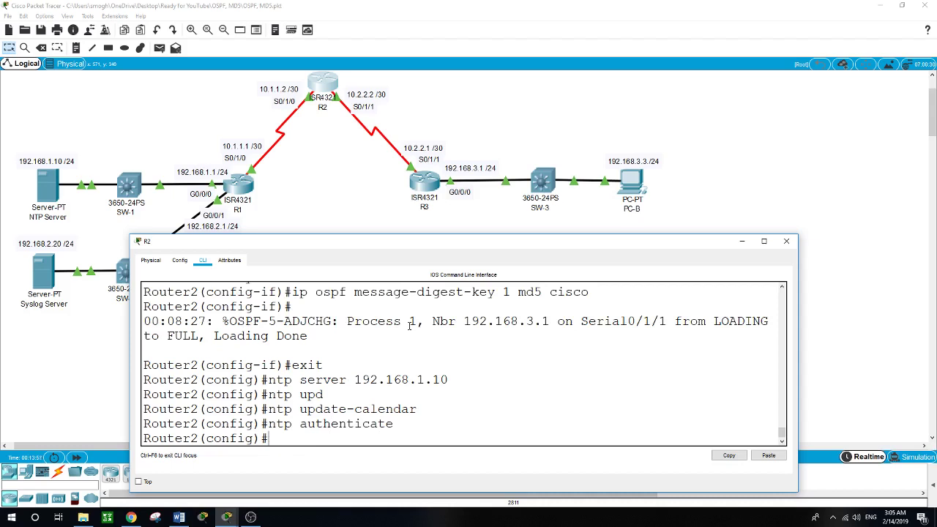
text(ntp tru)
key(Tab)
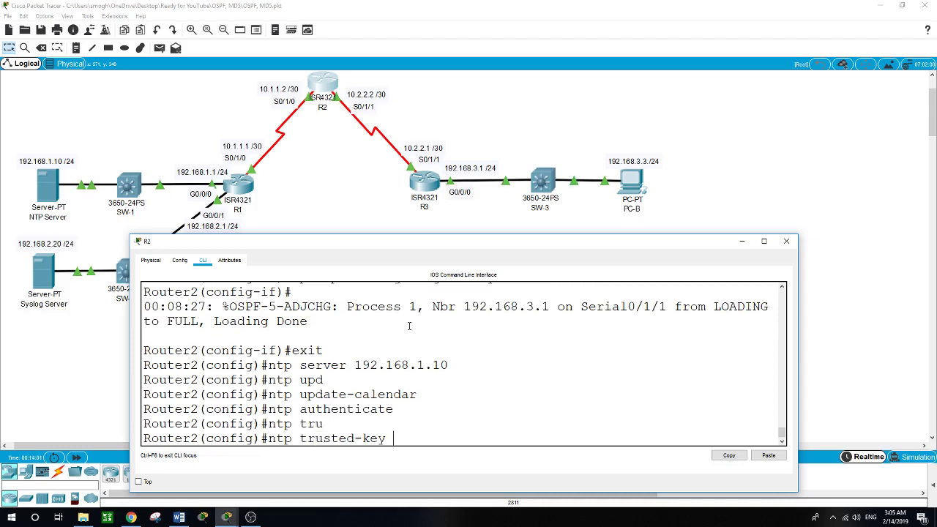
text(1)
key(Return)
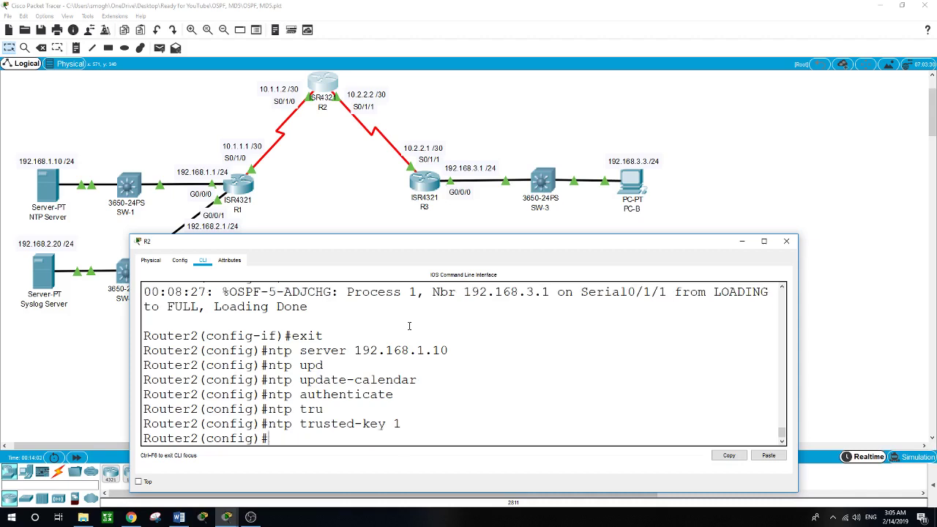
- Define NTP authentication key 1 on R2 as MD5 with the shared password
text(ntp authen)
key(Tab)
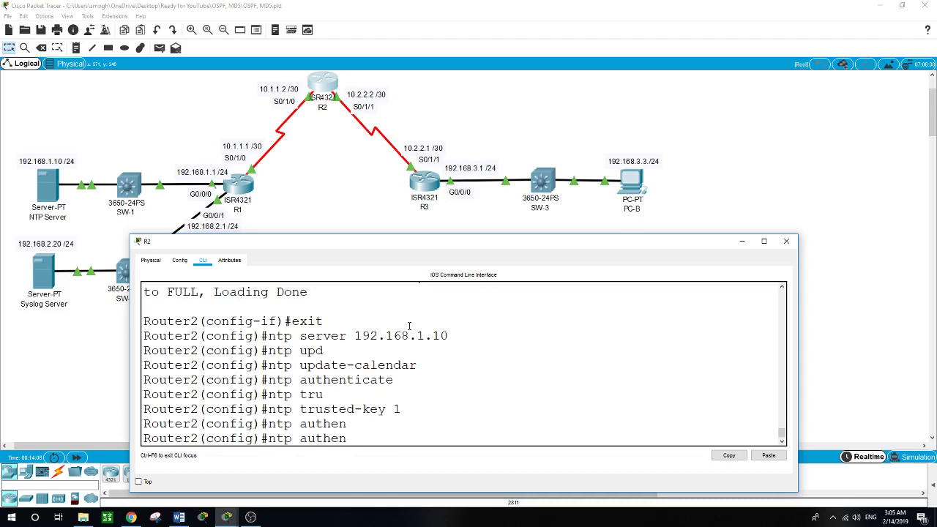
text(tication-k)
key(Tab)
text(1 md)
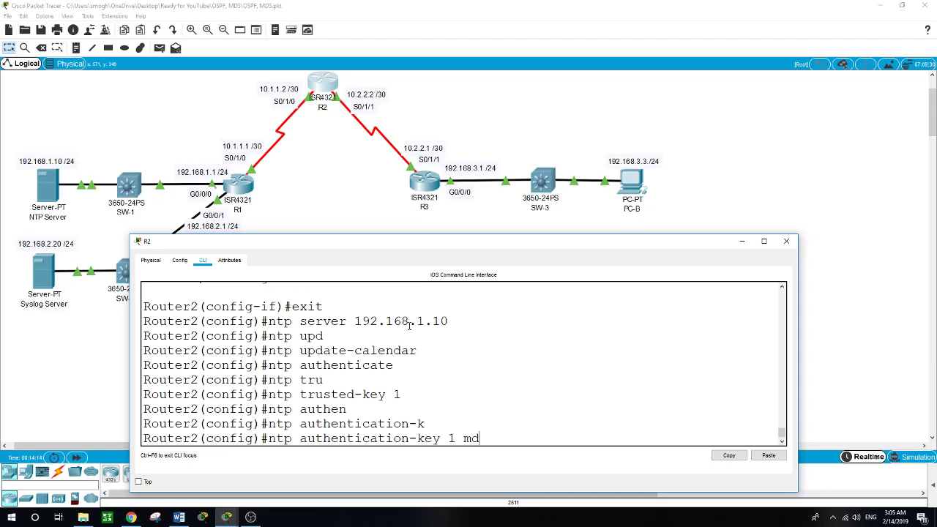
text(5 c)
key(BackSpace)
text(?)
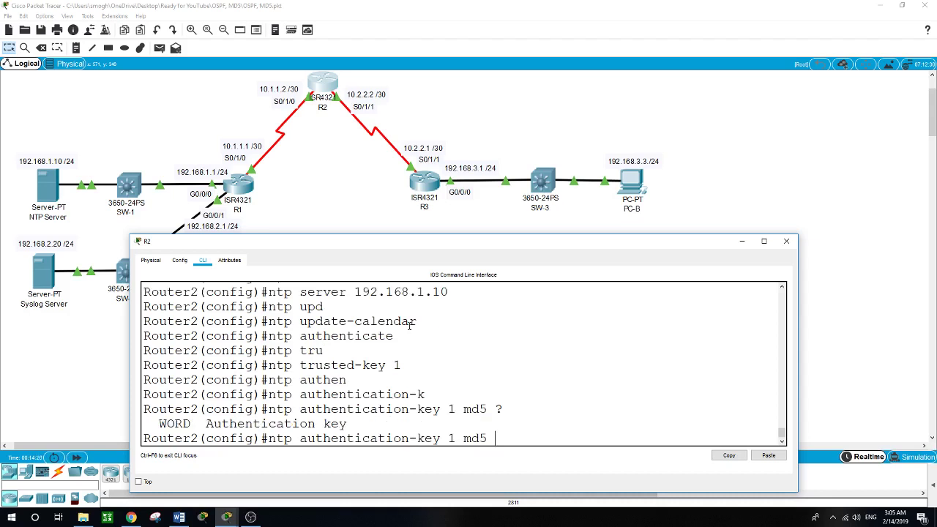
text(cisco)
key(Return)
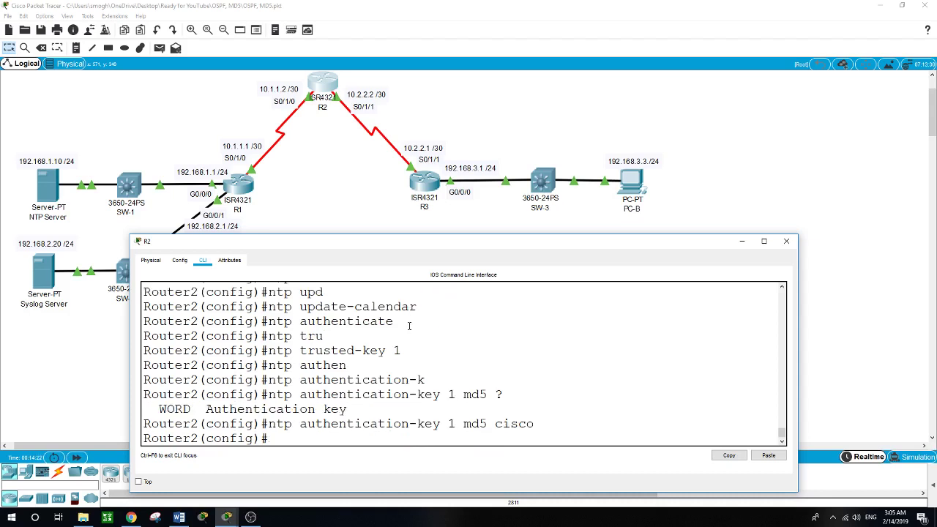
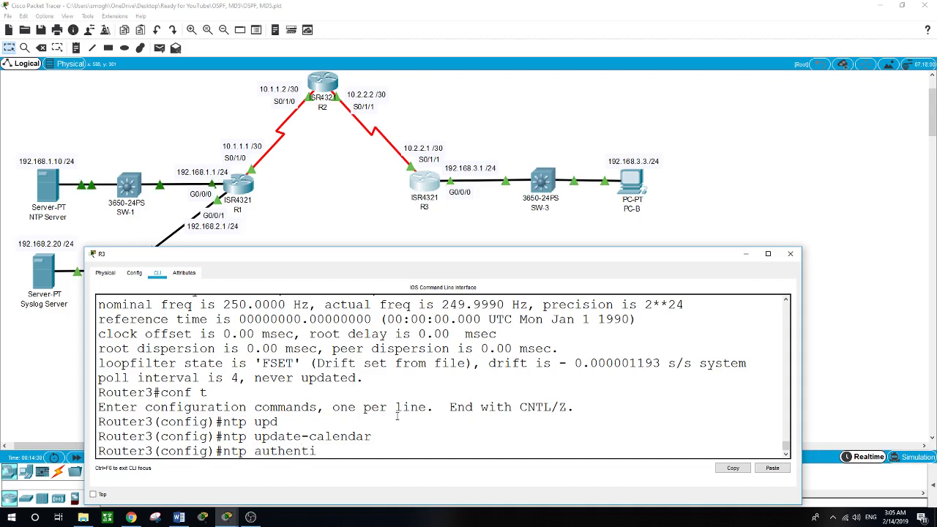
- On R3, enable NTP authentication, trust key 1 and define MD5 authentication key 1
key(Return)
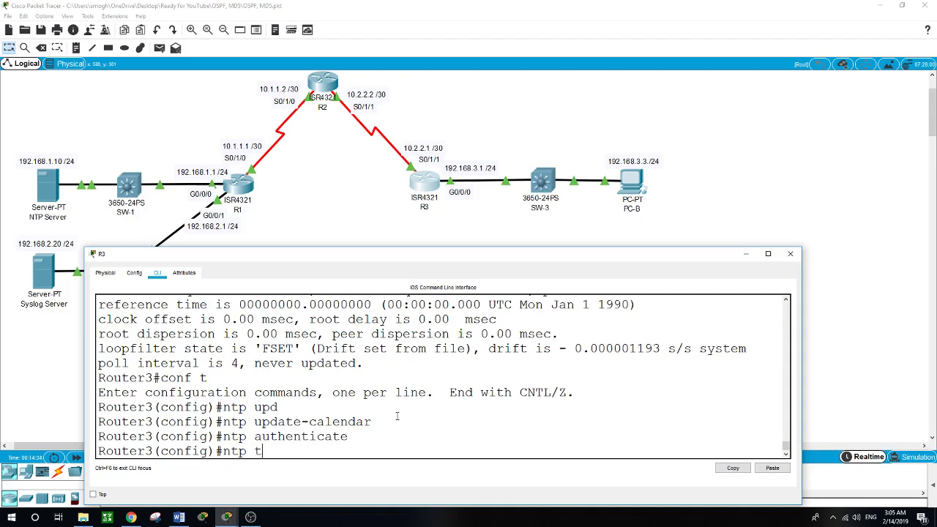
key(Tab)
key(Return)
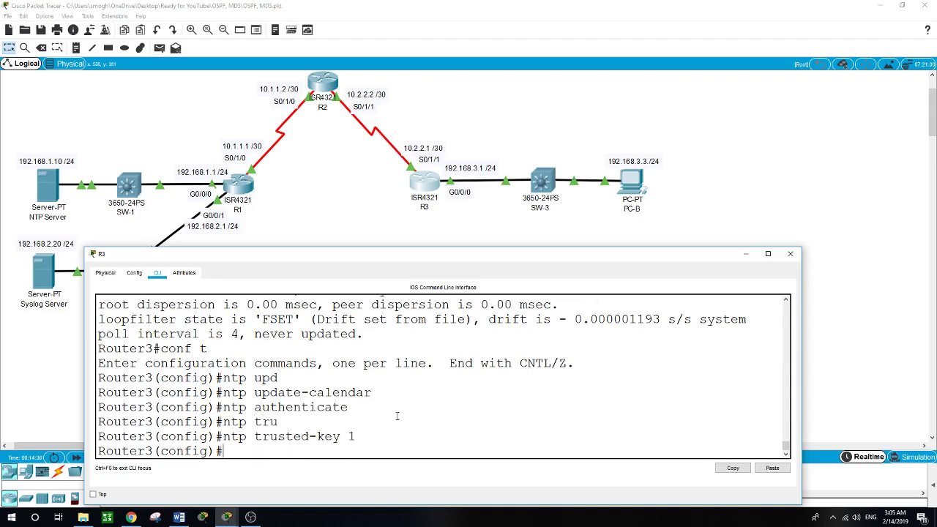
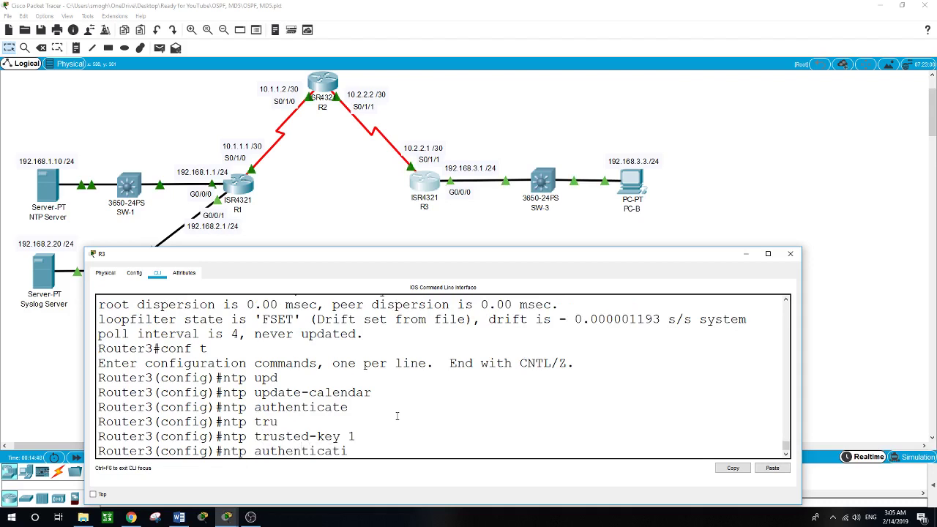
key(Tab)
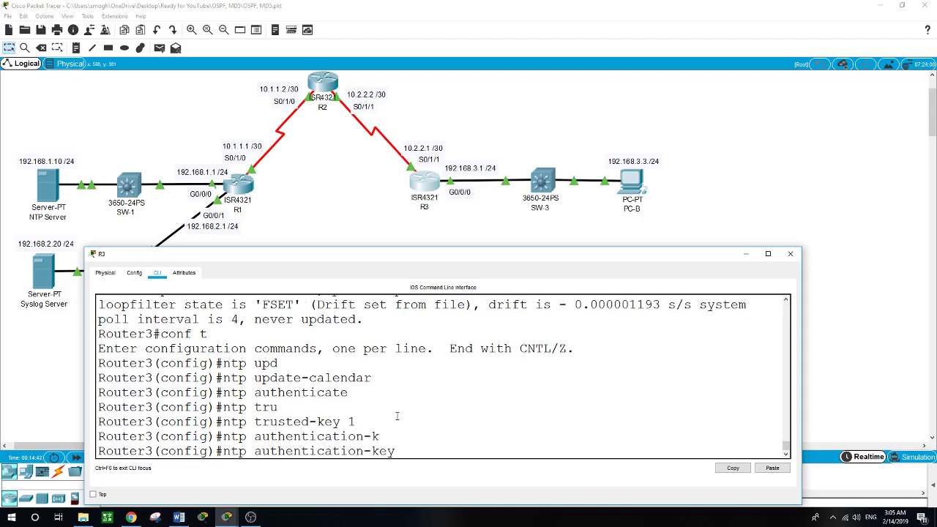
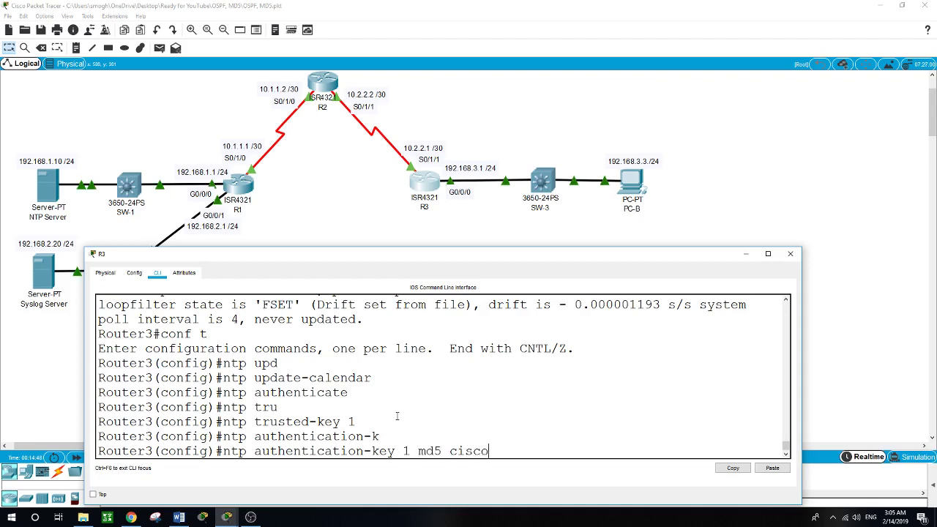
key(Return)
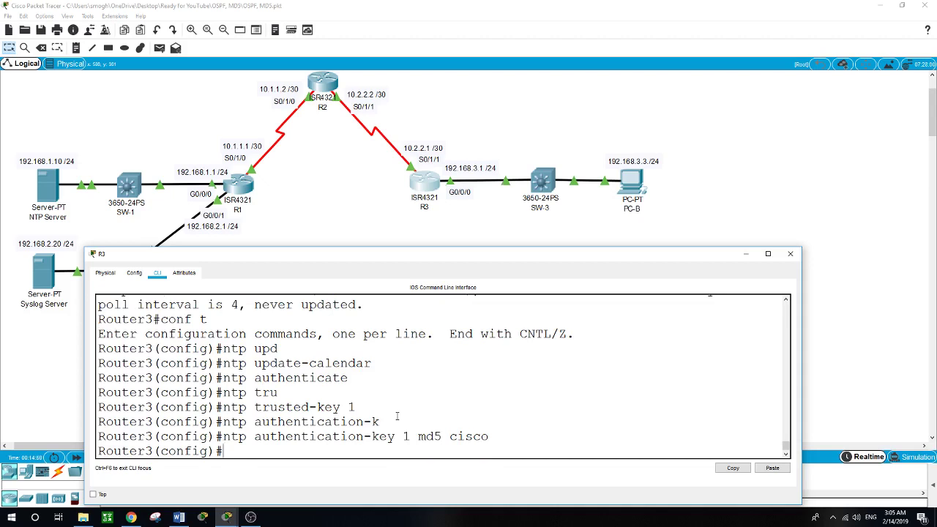
click(647, 240)
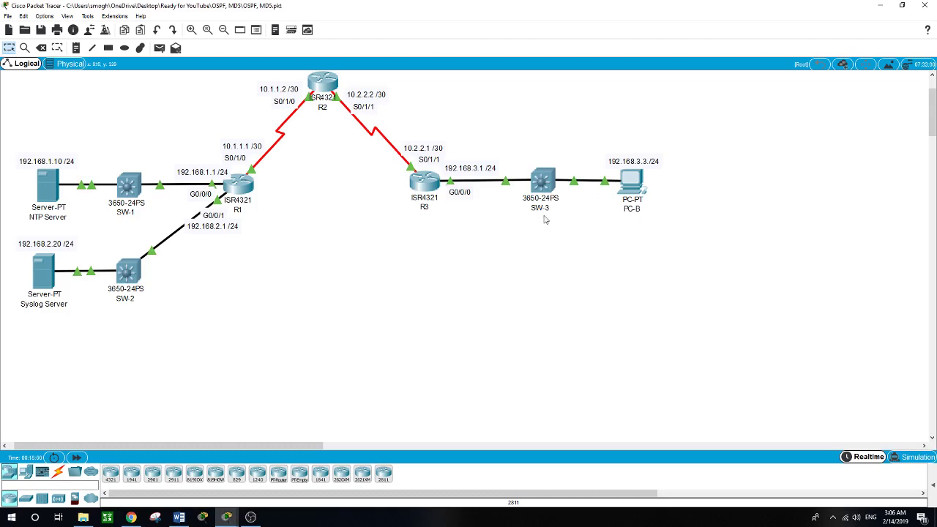
- On R1, enter service timestamps log datetime msec
click(243, 192)
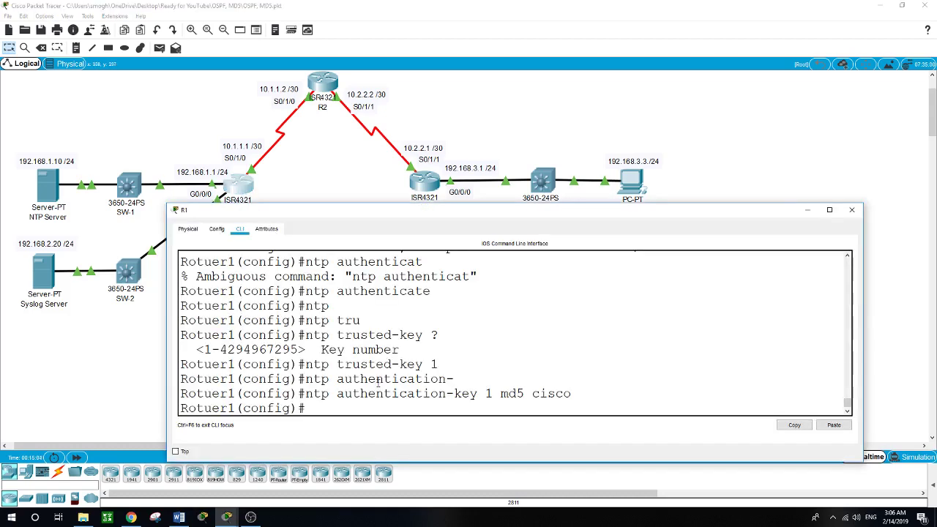
text(servi)
key(Tab)
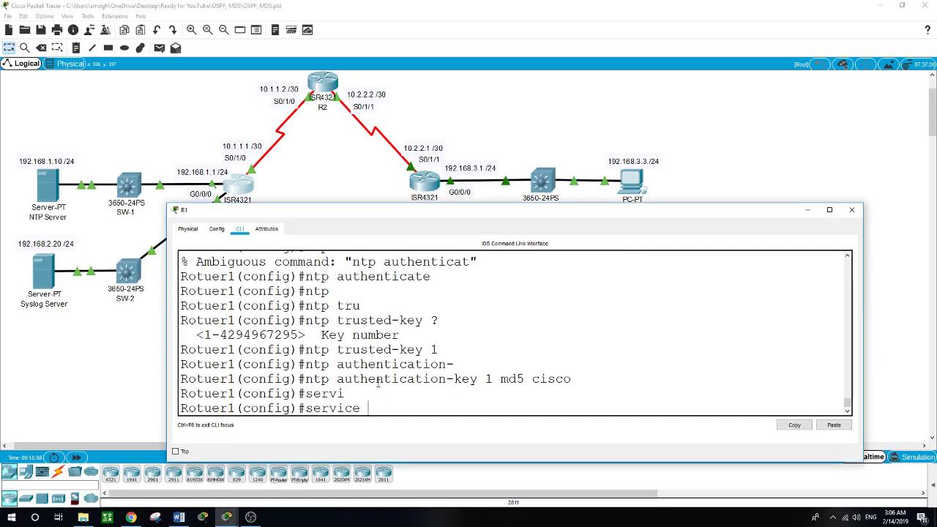
text(tim)
text(e)
key(Tab)
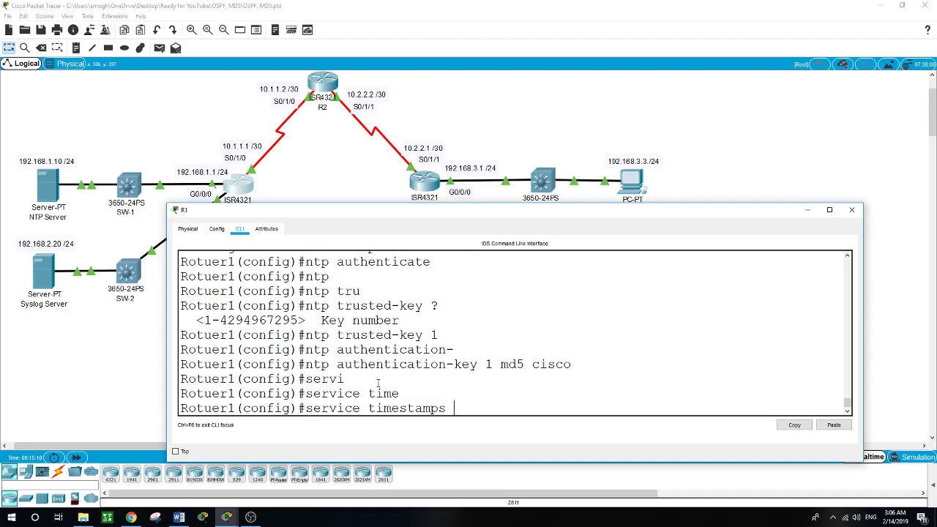
text(?)
text(log)
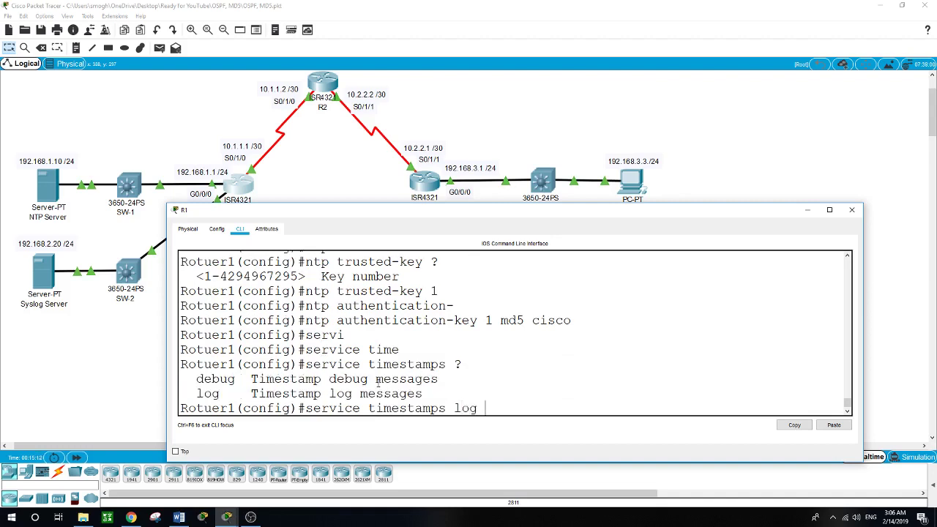
text(?)
text(da)
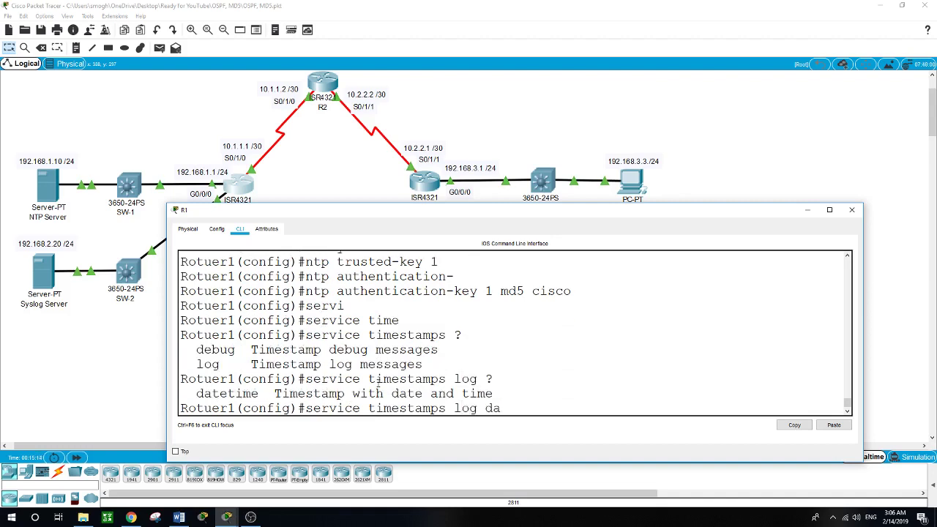
key(Tab)
text(/)
key(BackSpace)
text(?msec)
key(Return)
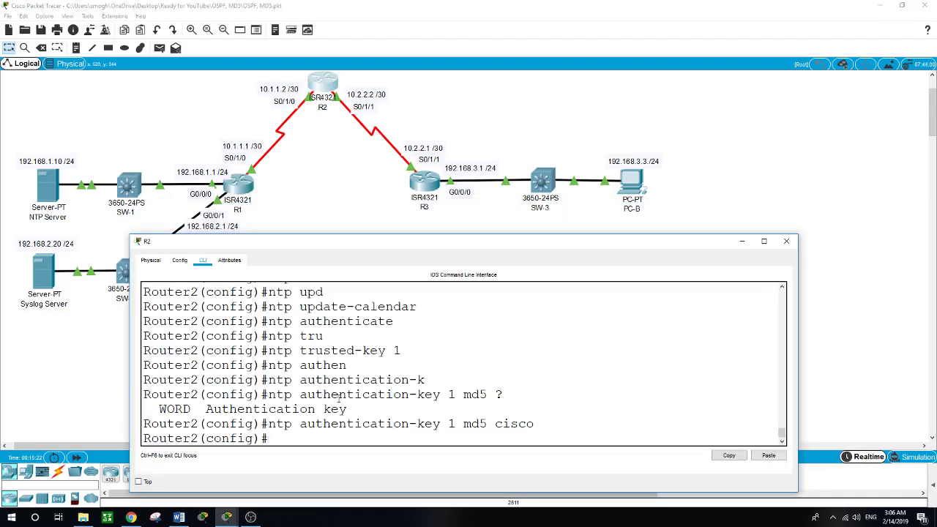
- On R2, enter service timestamps log datetime msec, recalling the command to fix the msec typo
text(servi)
key(Tab)
text(time)
key(Tab)
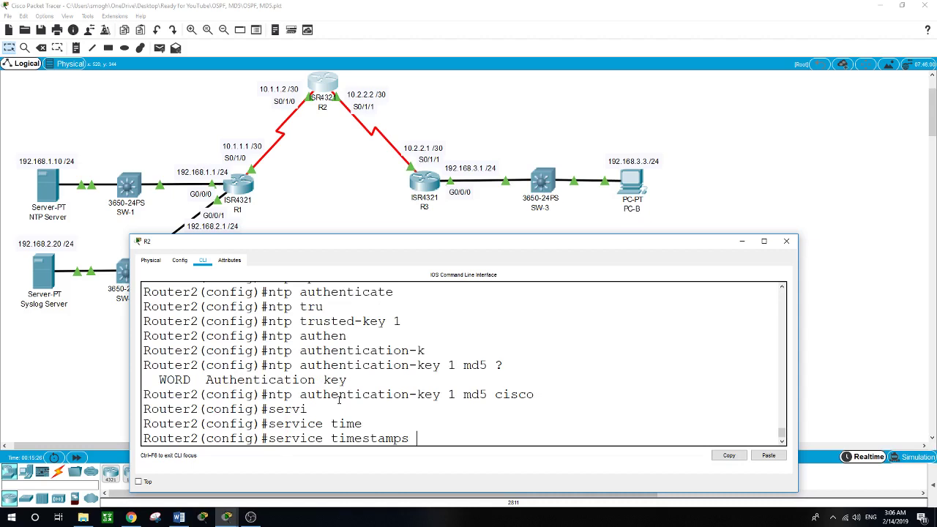
text(log)
key(Tab)
text(d)
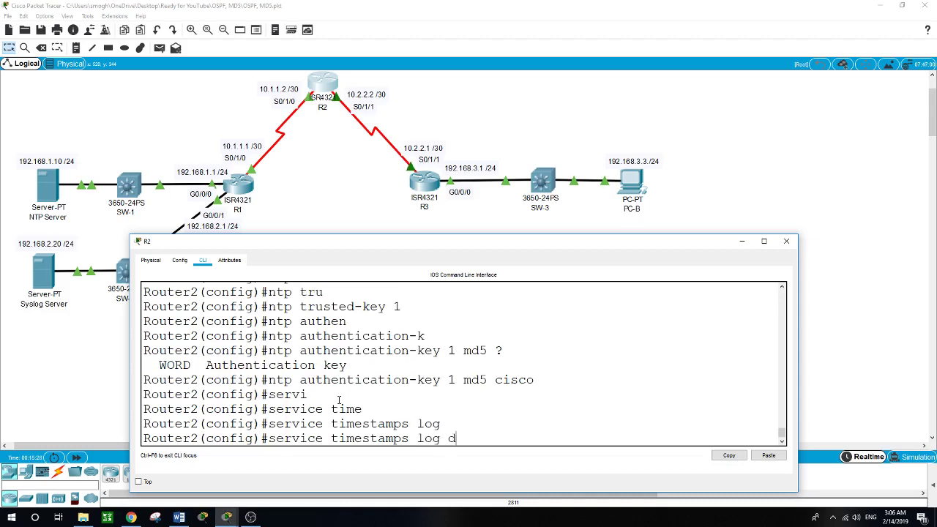
key(Tab)
text(m)
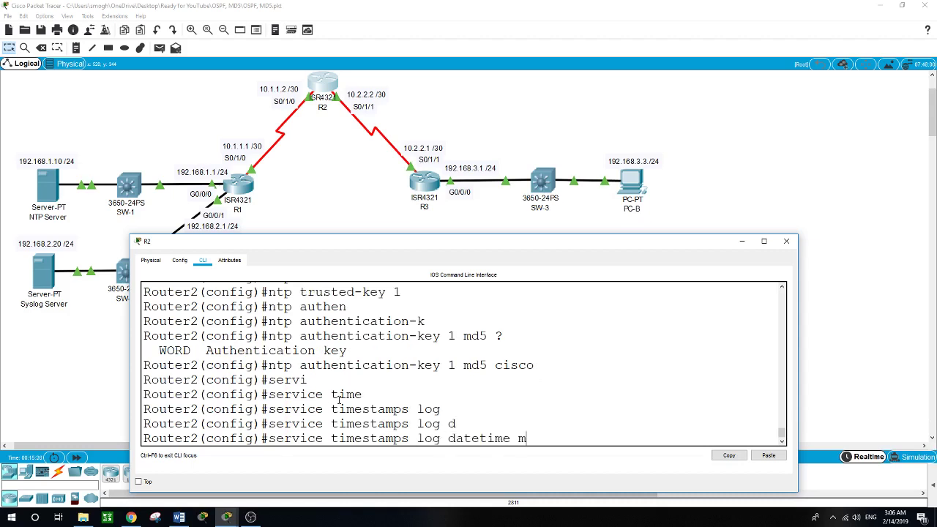
text(se)
key(Return)
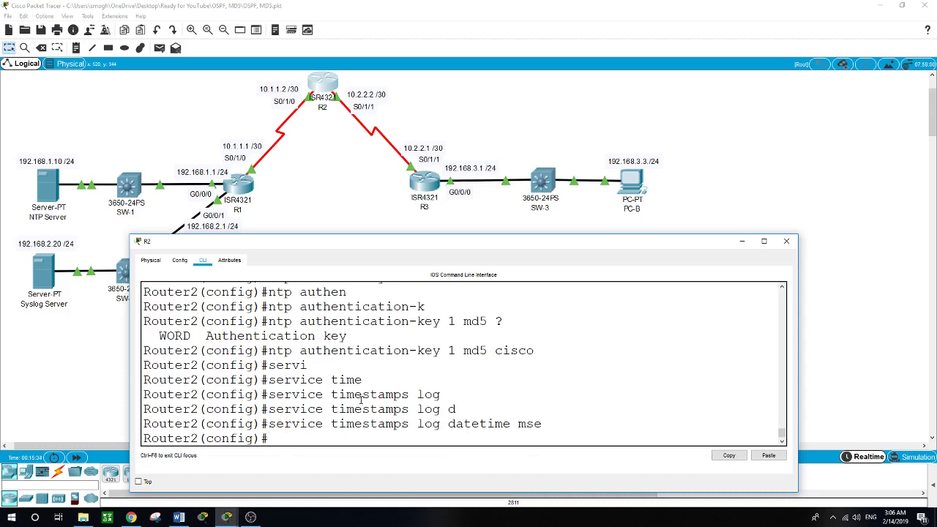
key(Up)
text(c)
key(Return)
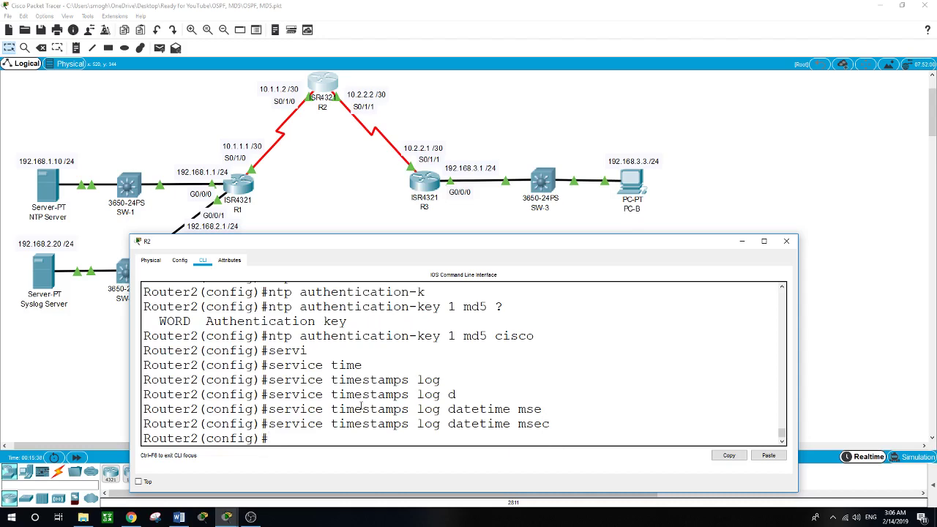
- On R3, enter service timestamps log datetime msec, correcting the misspelled msec option
click(429, 181)
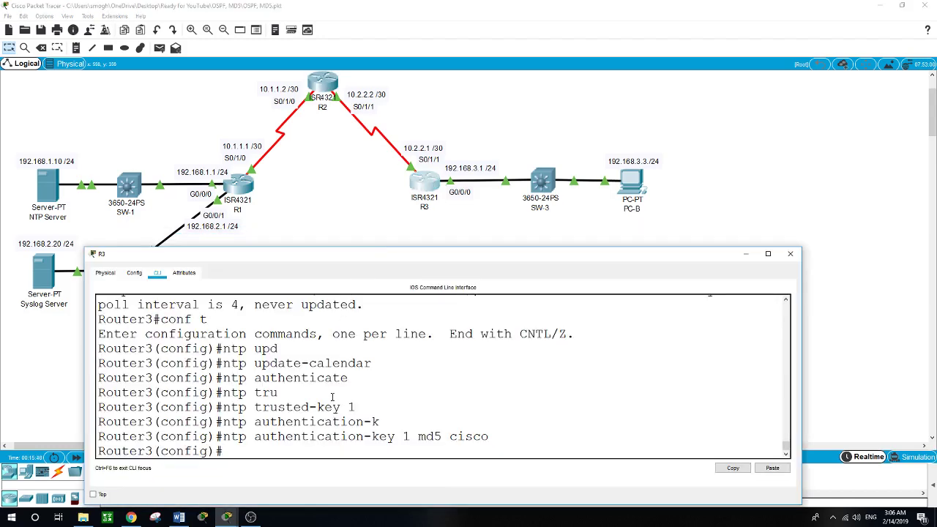
text(servi)
key(Tab)
text(tim)
key(Tab)
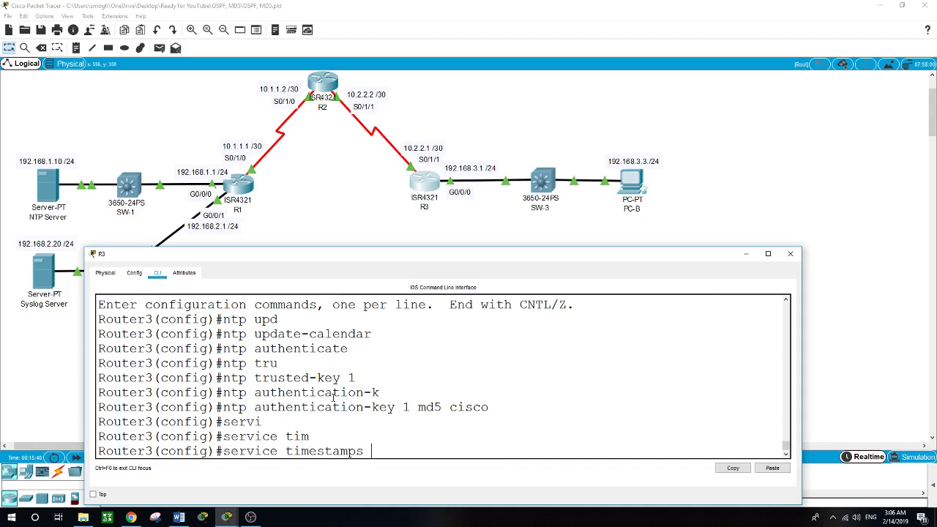
text(?log)
key(Tab)
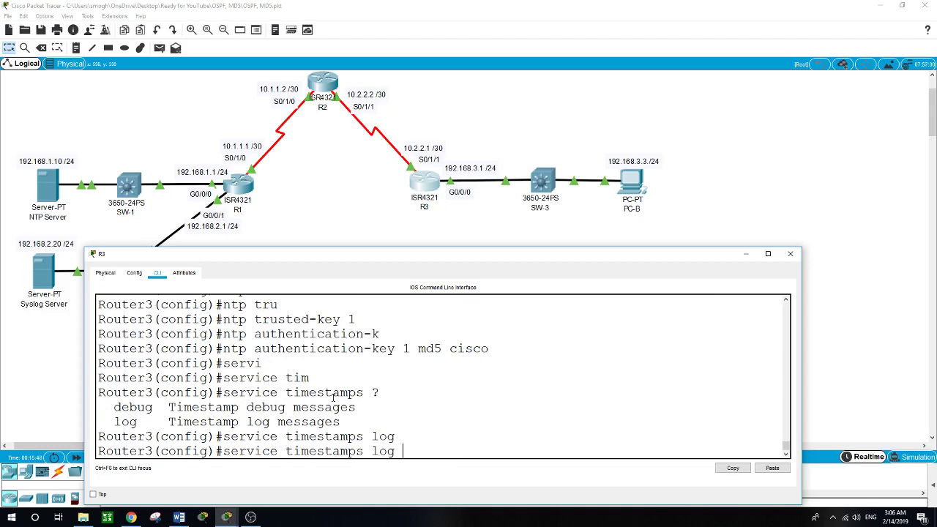
text(?d)
key(Tab)
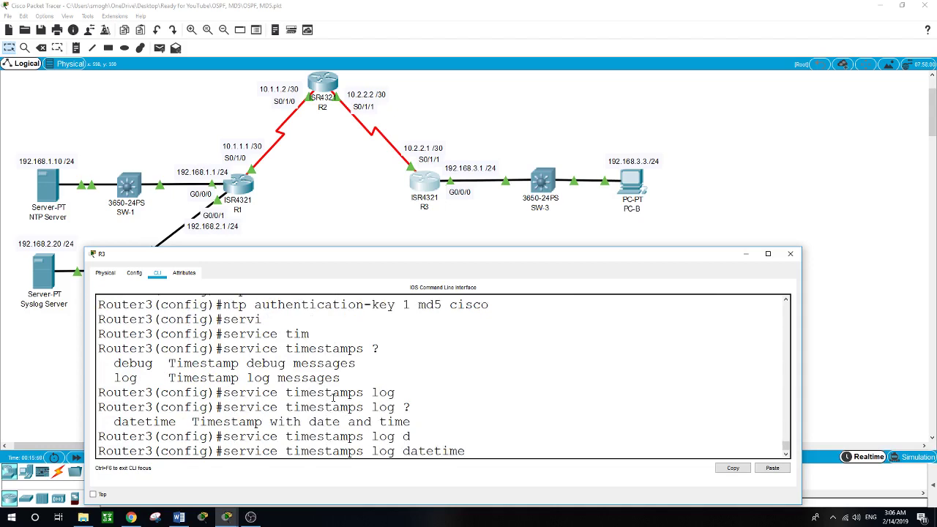
text(mesec)
key(BackSpace)
key(BackSpace)
key(BackSpace)
key(BackSpace)
text(sec)
key(Return)
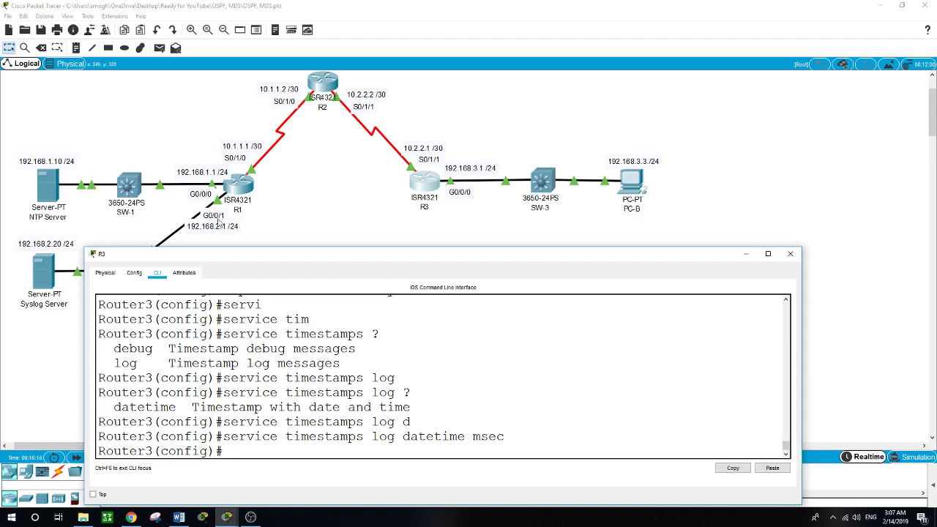
click(234, 194)
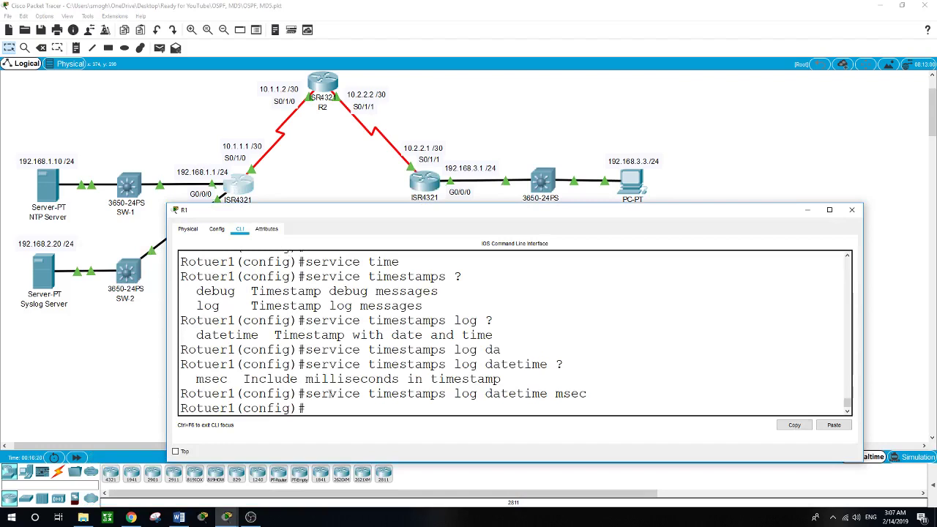
- Set R1's logging host to 192.168.2.20 and exit configuration mode
text(logging host ?)
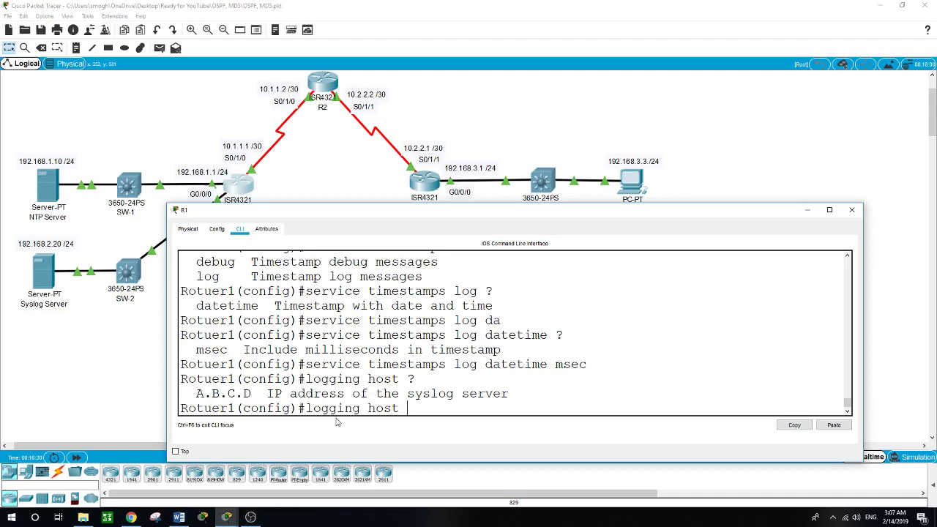
text(192.168.2.20)
key(Return)
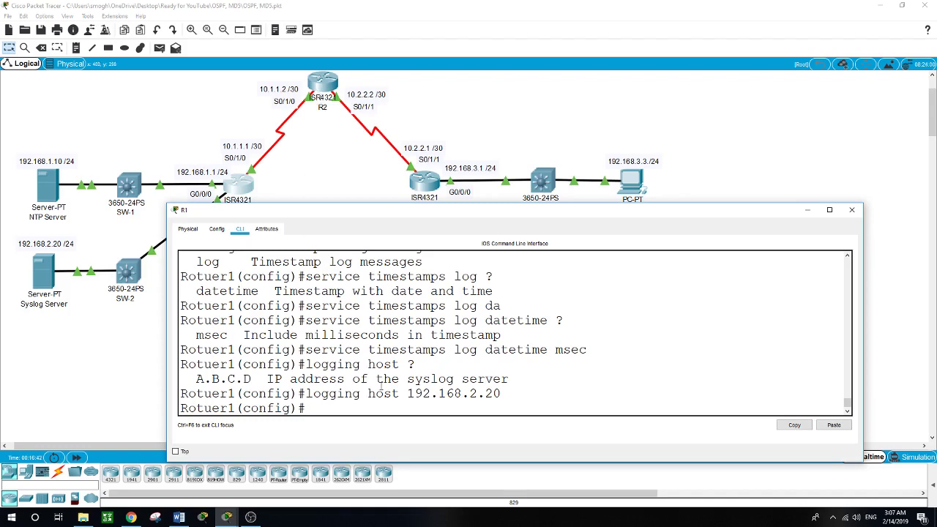
text(exit)
key(Return)
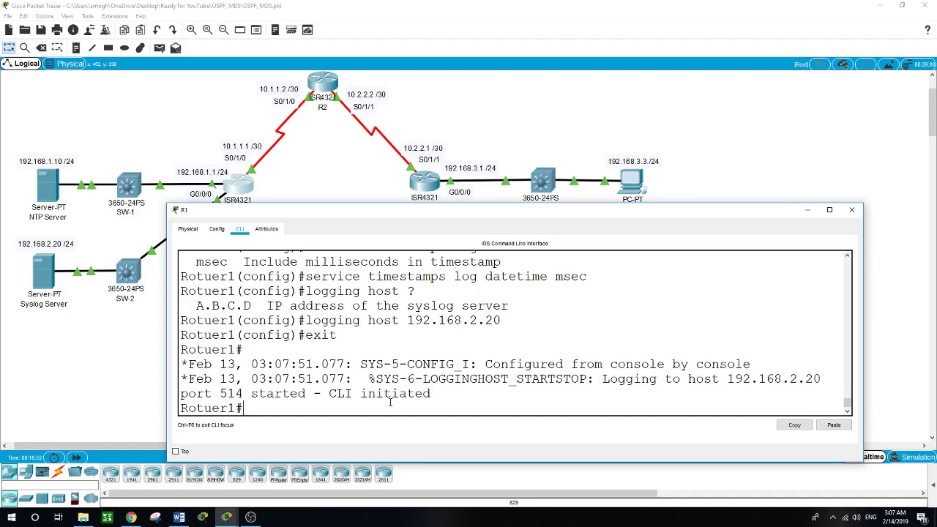
- Check with show logging that R1 traps to 192.168.2.20 on UDP port 514
text(show logging)
key(Return)
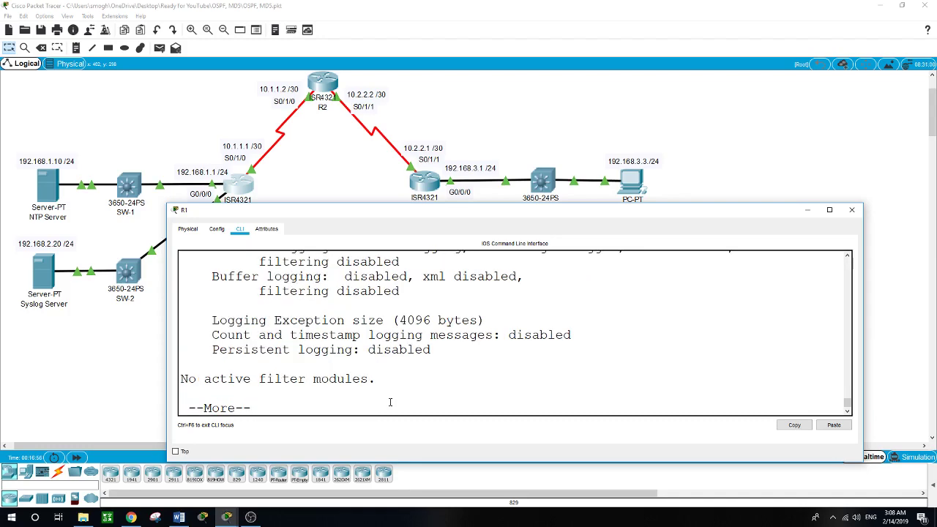
key(space)
scroll(390, 402, up, 4)
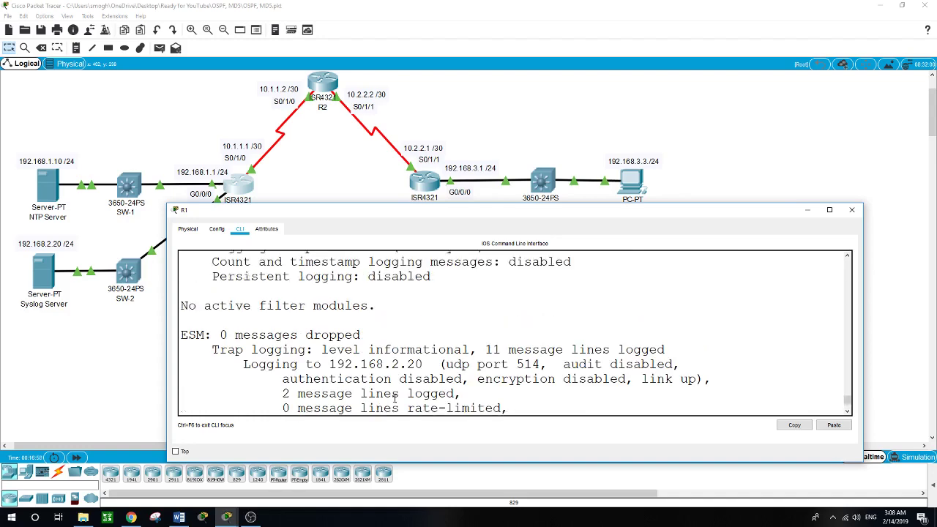
scroll(394, 397, down, 2)
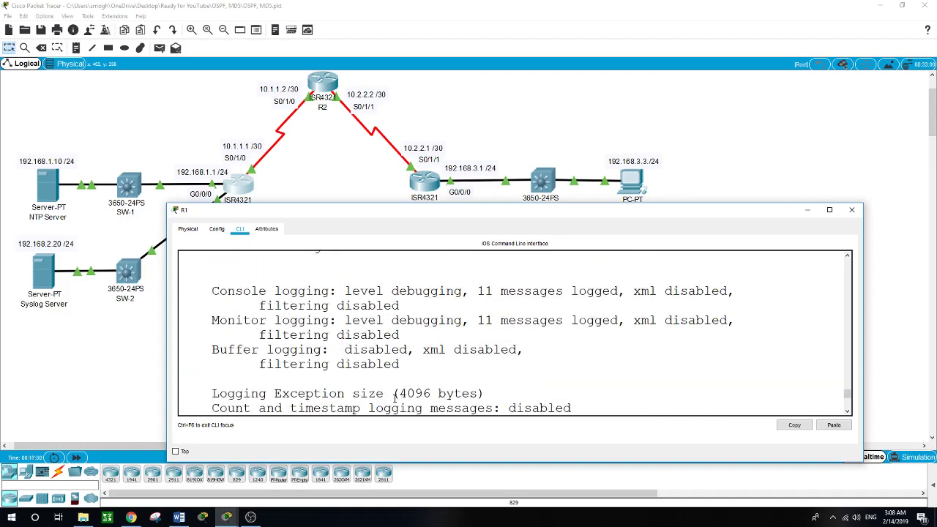
scroll(395, 398, up, 3)
scroll(394, 397, down, 4)
scroll(395, 397, down, 4)
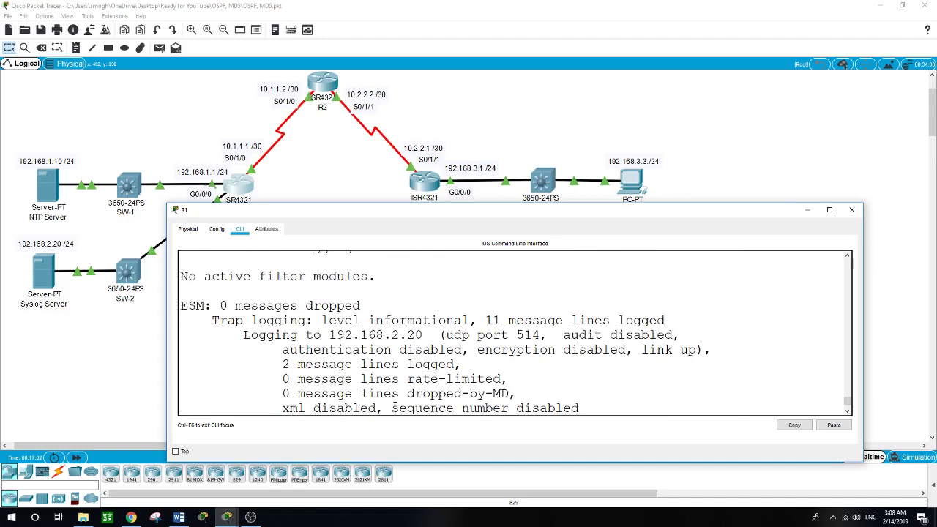
click(135, 381)
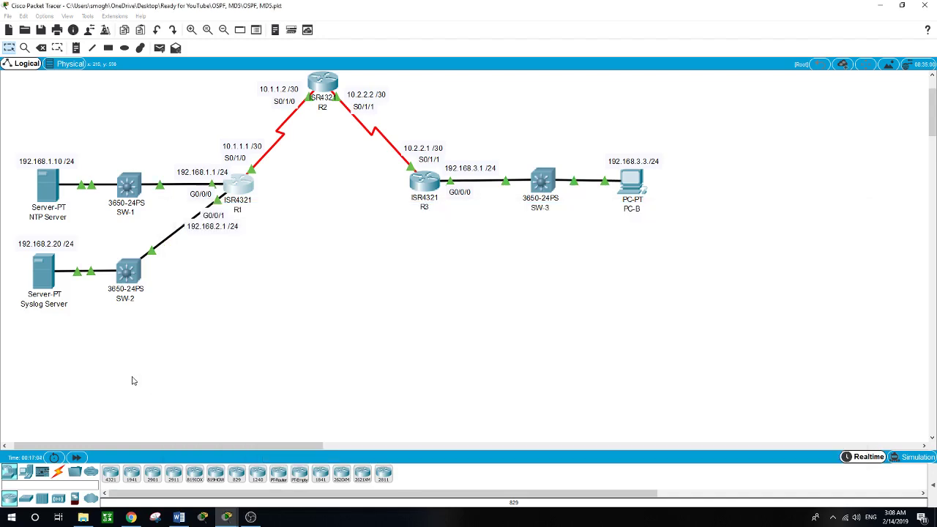
click(323, 83)
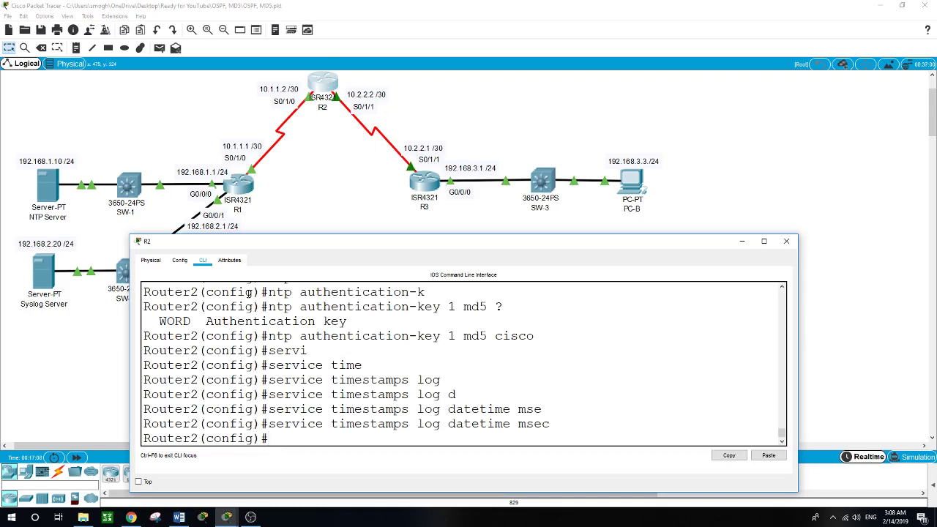
- Set R2's logging host to 192.168.2.20
text(loggin)
key(Tab)
text(host)
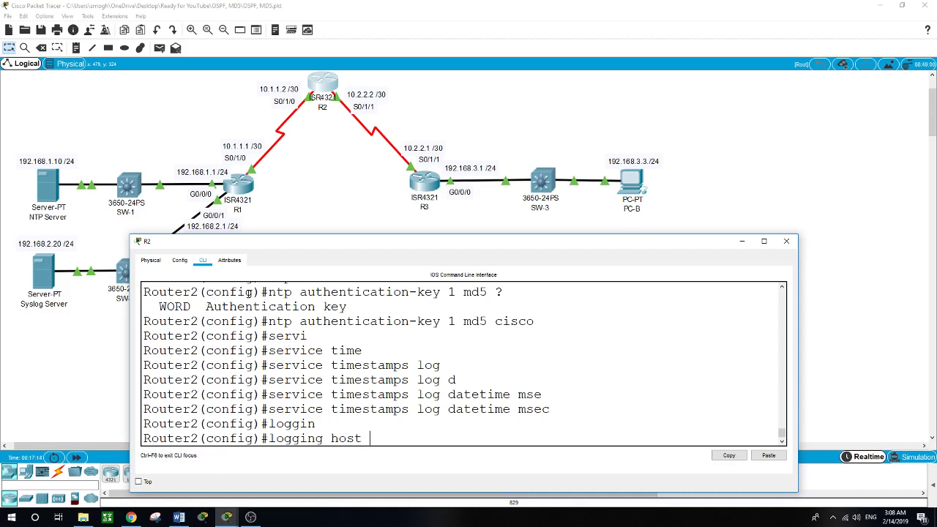
text( 192.168.2.20)
key(Return)
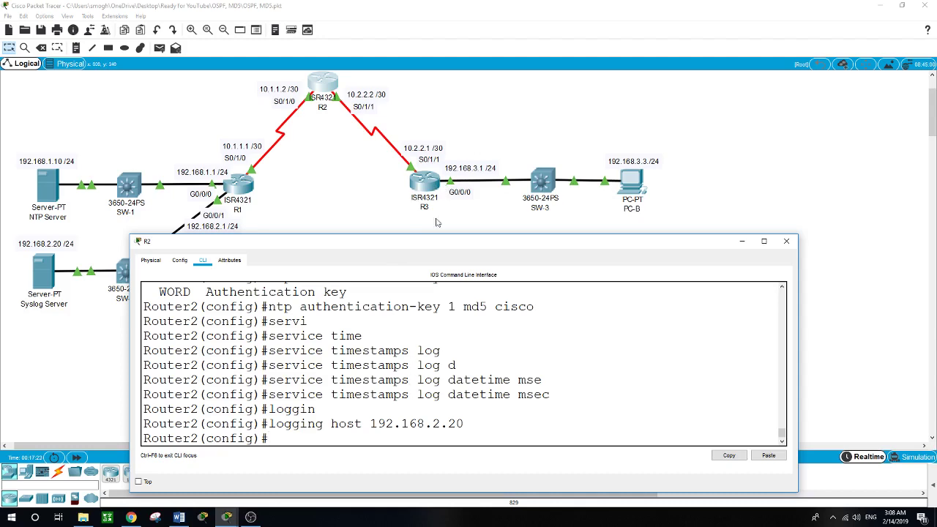
- Set R3's logging host to 192.168.2.20 and exit configuration mode
click(428, 194)
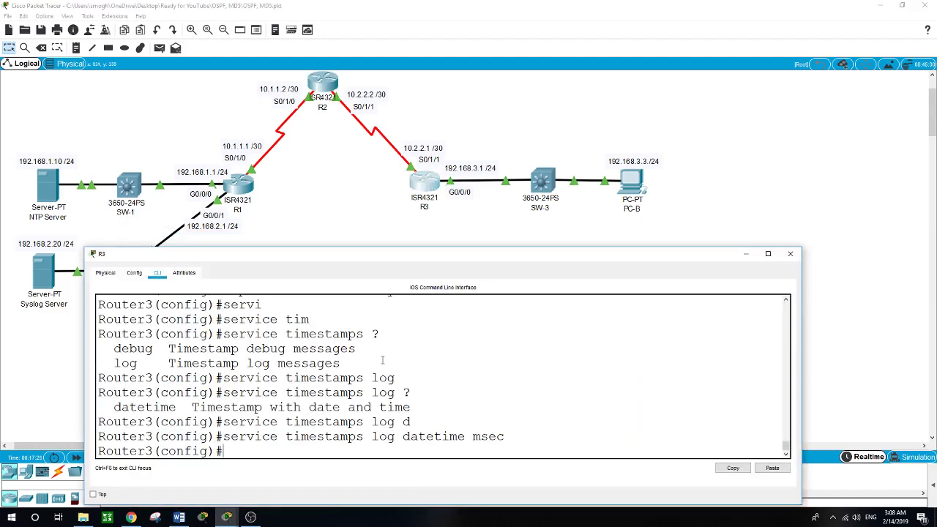
text(logging host 192.168.2.20)
key(Return)
text(exit)
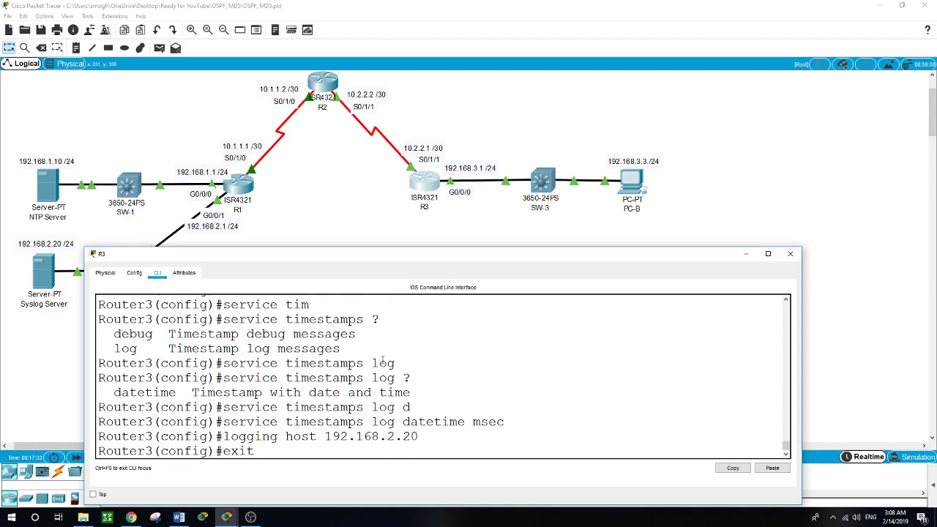
key(Return)
text(s)
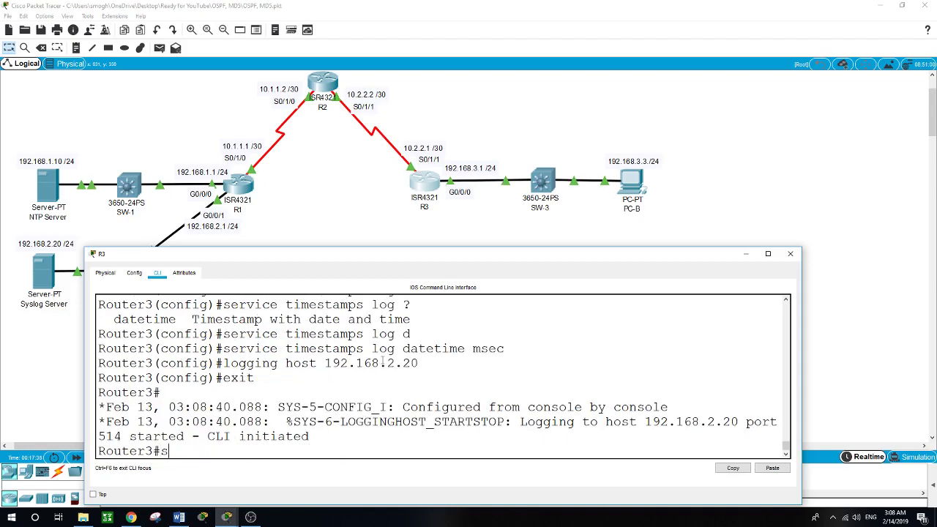
- Exit configuration mode on R2 and close the device windows
click(322, 86)
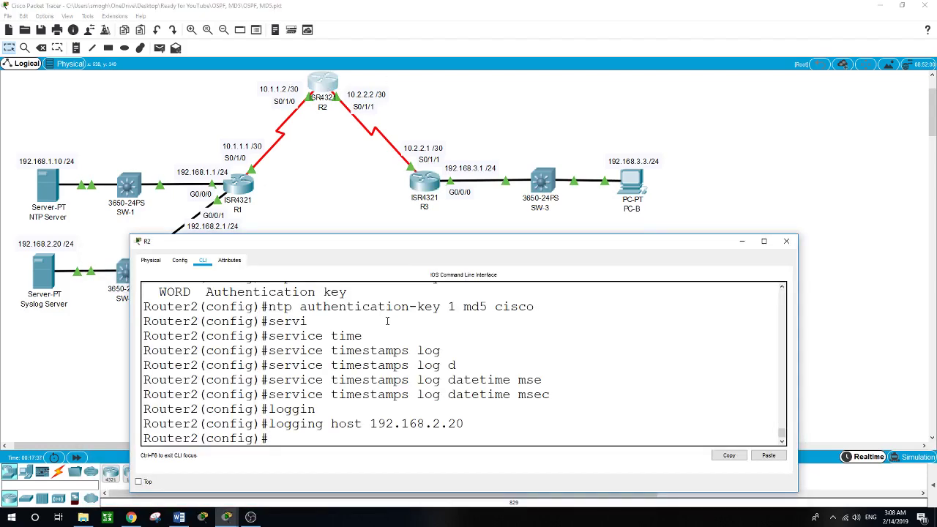
text(exit)
key(Return)
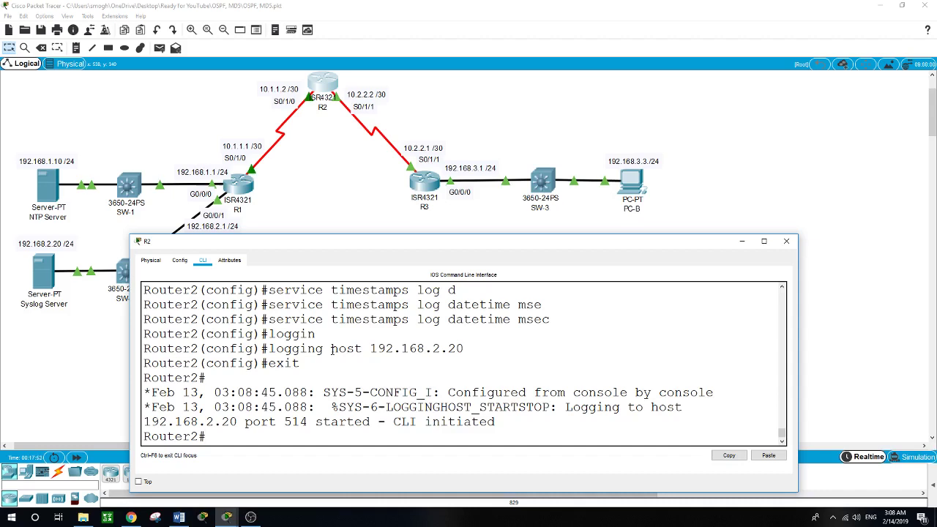
click(303, 221)
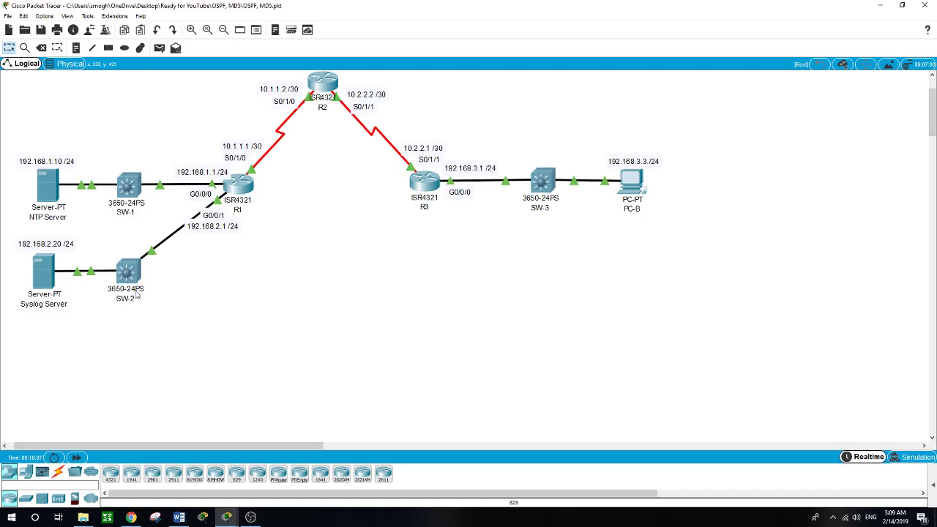
- Clear the Syslog Server's SYSLOG entries from 10.2.2.1 and 10.1.1.2
click(46, 273)
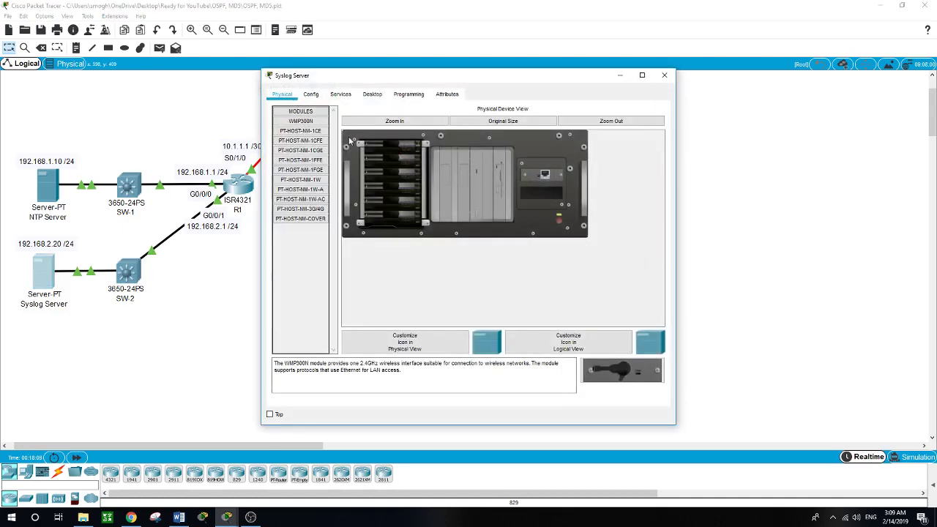
click(342, 96)
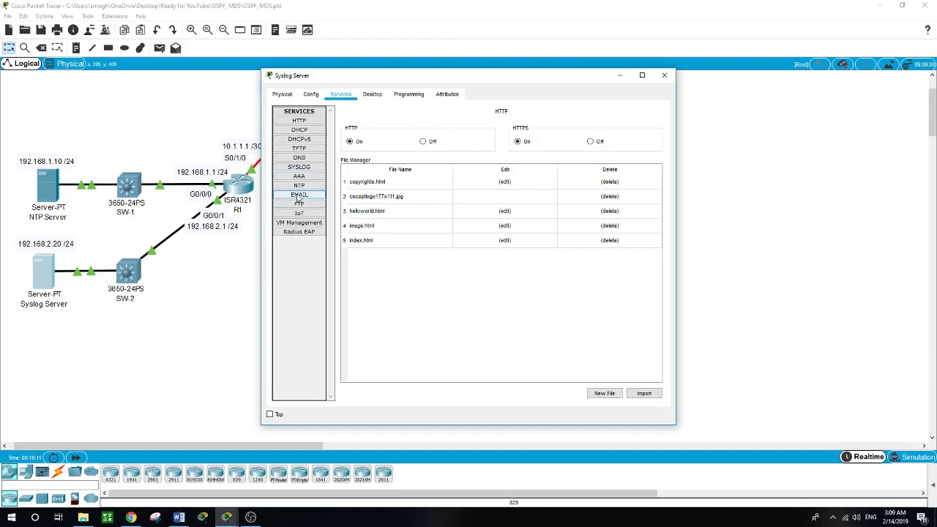
click(300, 167)
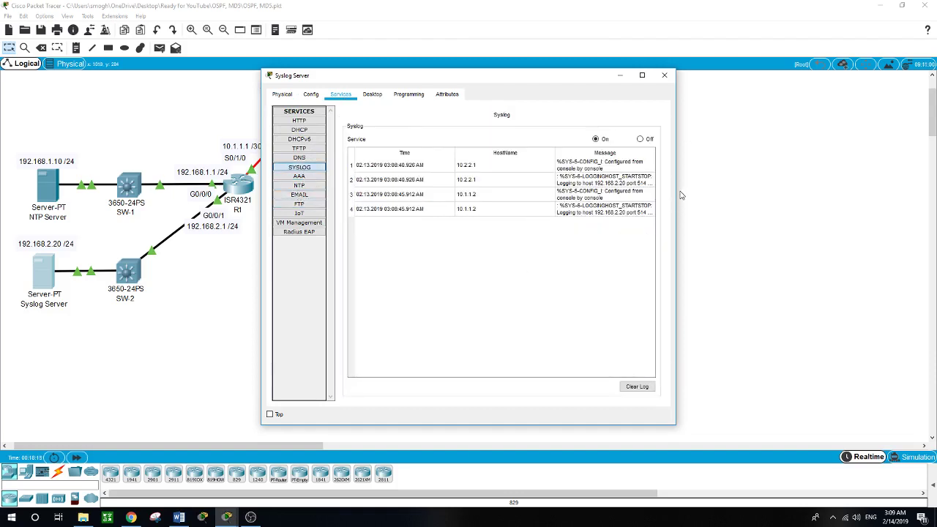
drag(679, 190, 862, 191)
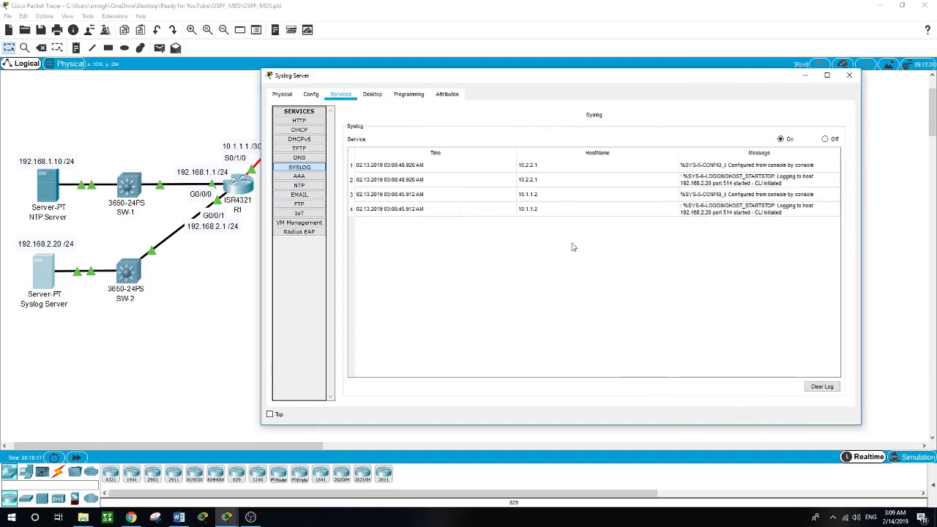
click(821, 386)
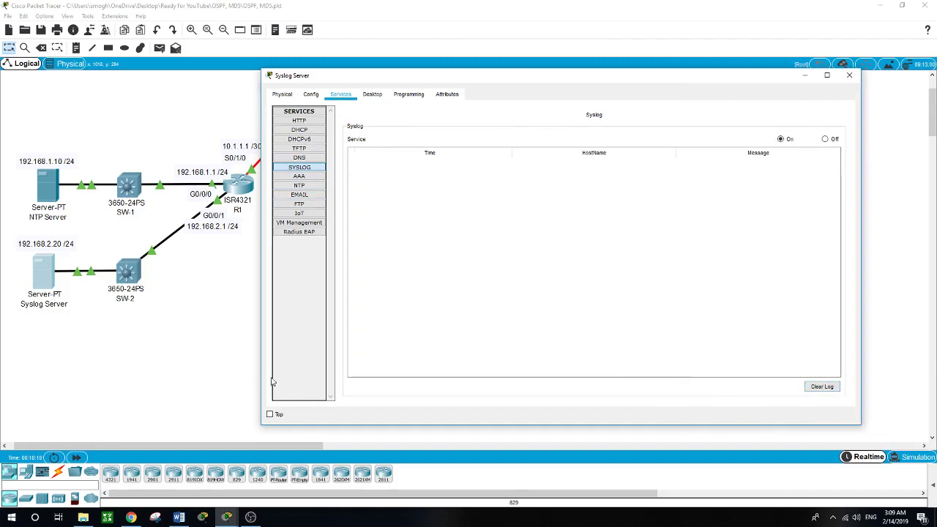
click(220, 350)
click(235, 192)
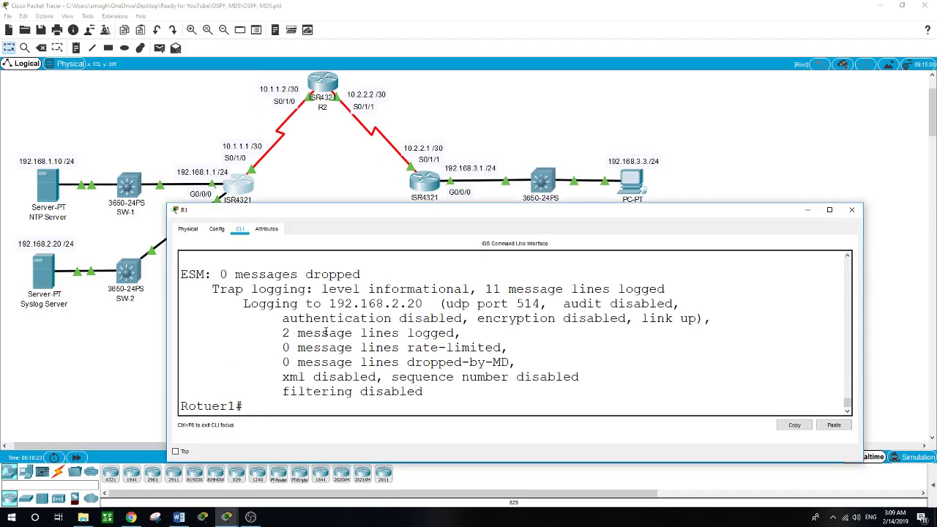
- On R1, create Loopback0, shut it down, then try re-enabling it to generate log messages
text(conf t)
key(Return)
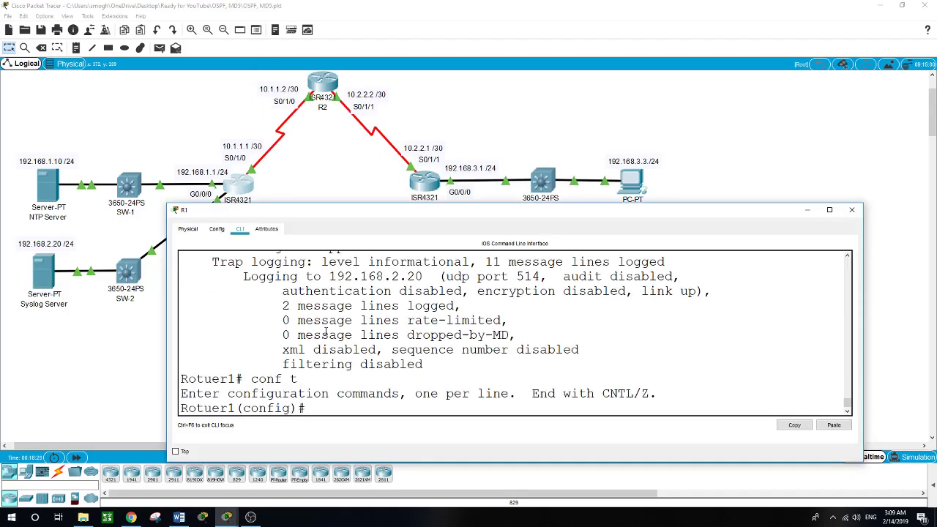
text(int loopback 0)
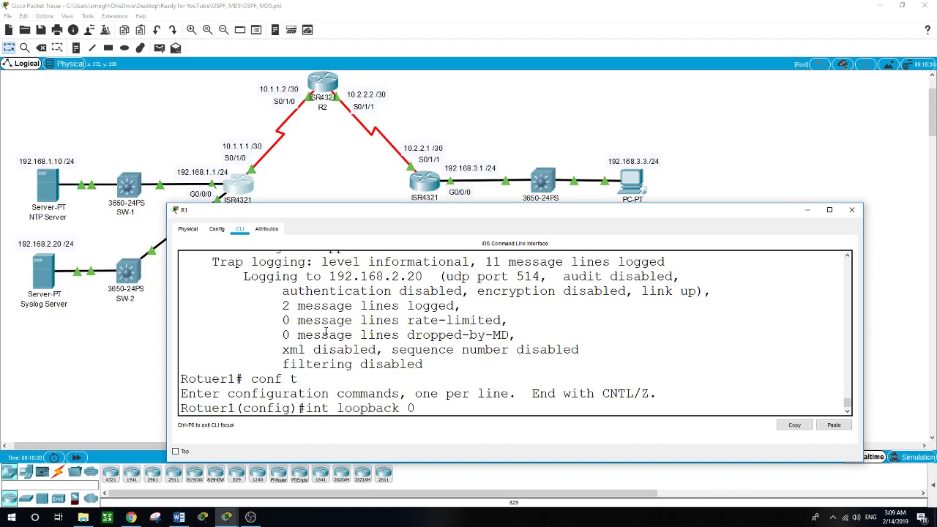
key(Return)
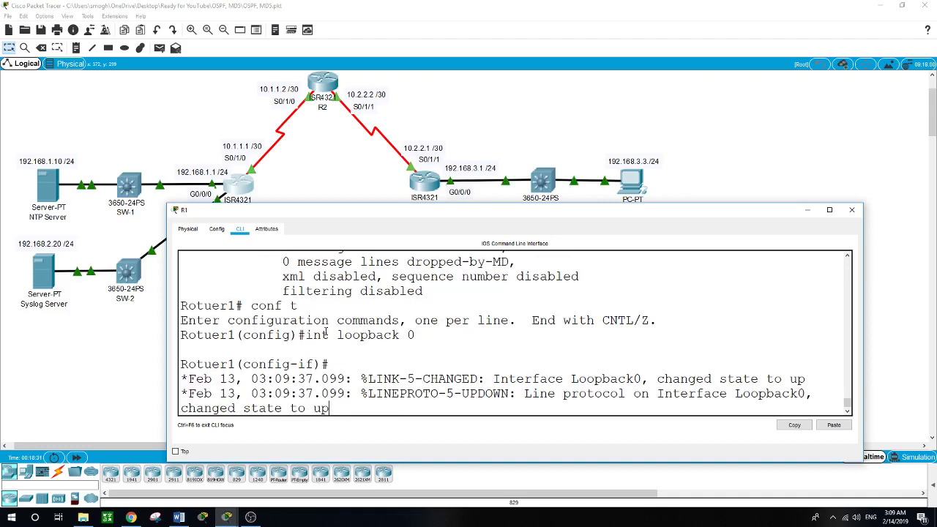
key(Return)
text(shut)
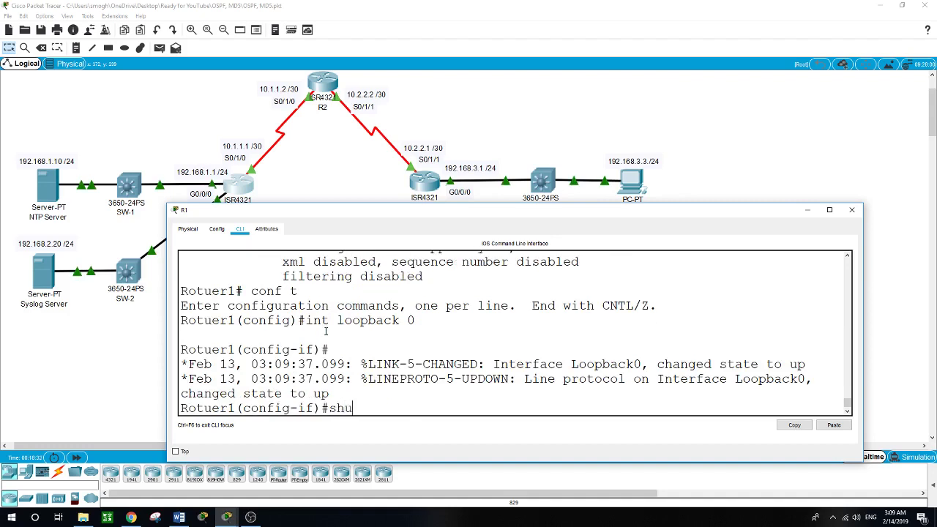
key(Return)
key(Return)
text(nos)
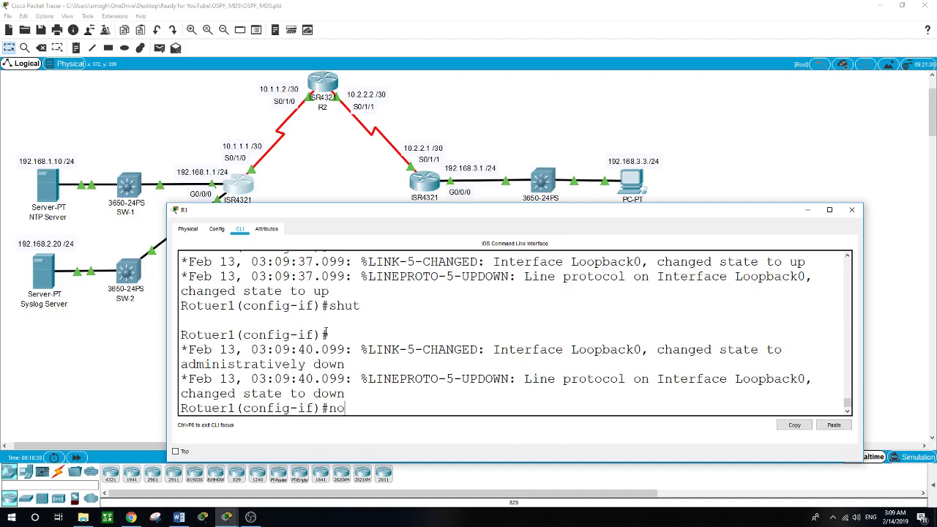
text(shut)
key(Return)
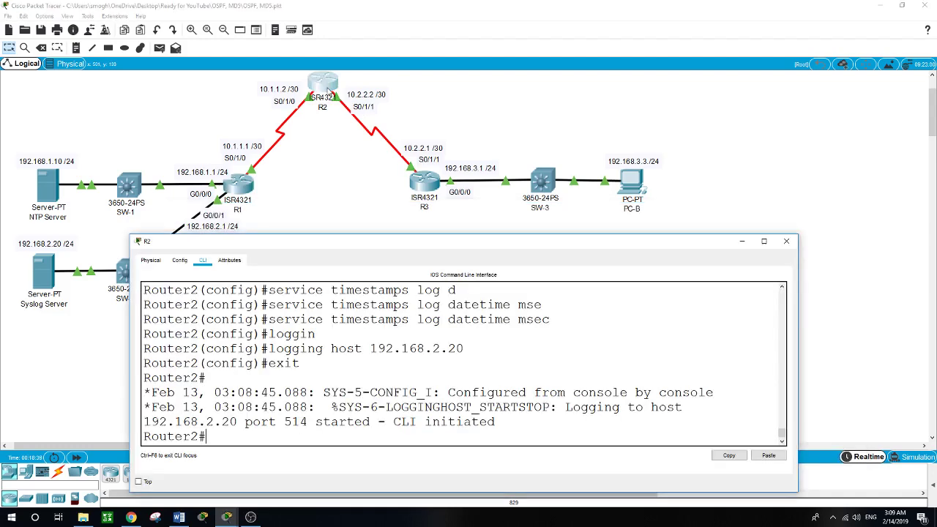
- Shut and re-enable R2's Serial0/1/0, then view the 11 resulting events on the Syslog Server
text(conf t)
key(Return)
text(int)
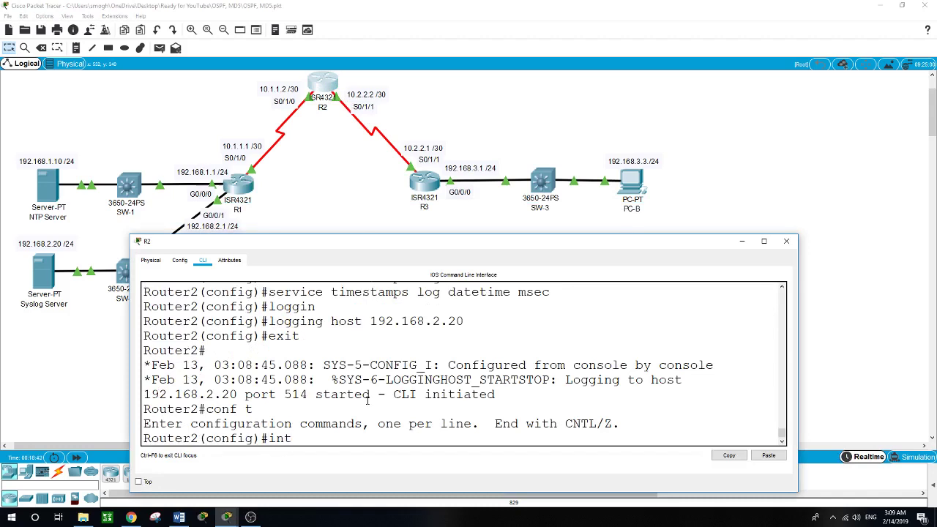
text( s0/1/0)
key(Return)
text(shut)
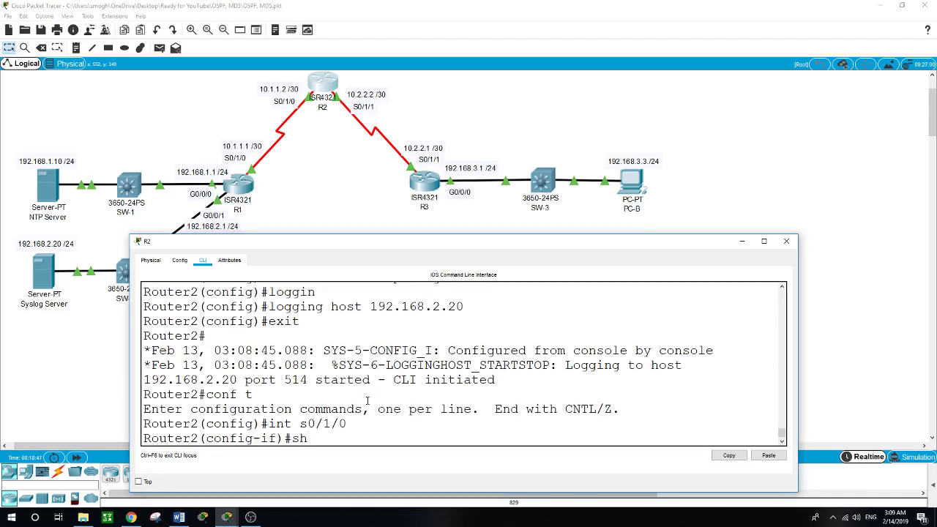
key(Return)
text(no shut)
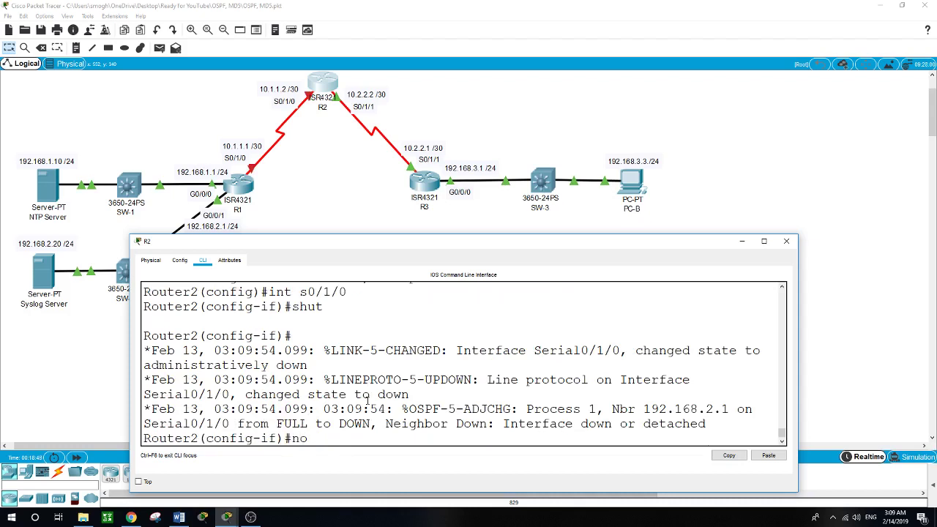
key(Return)
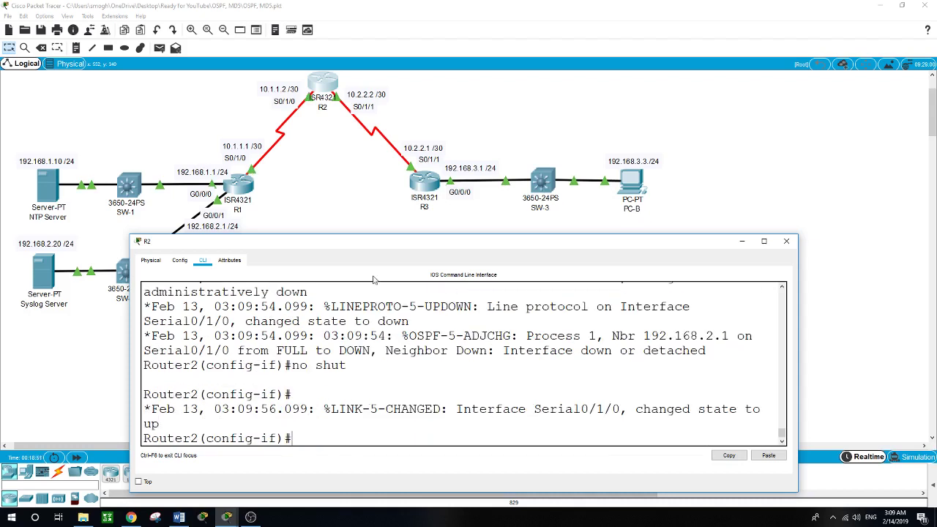
click(131, 136)
click(45, 281)
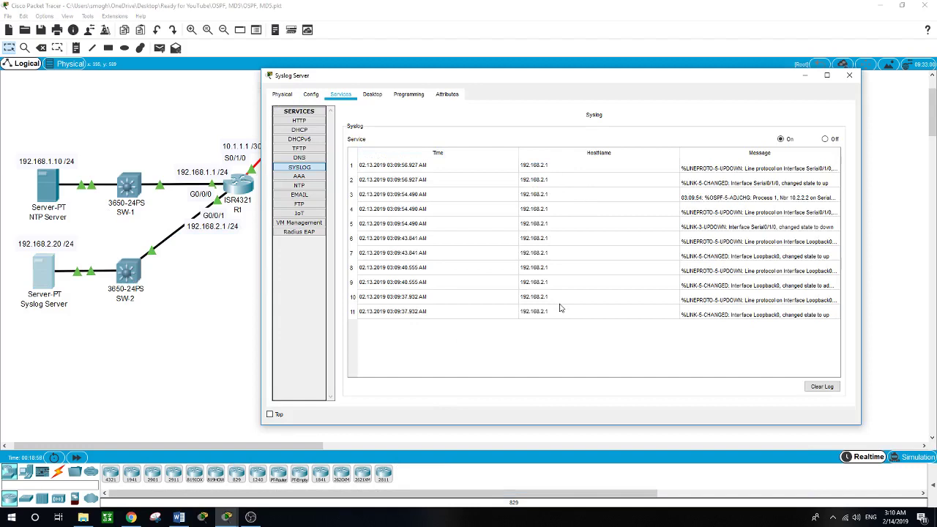
- Close the Syslog Server log window to bring the network topology back into view
click(234, 355)
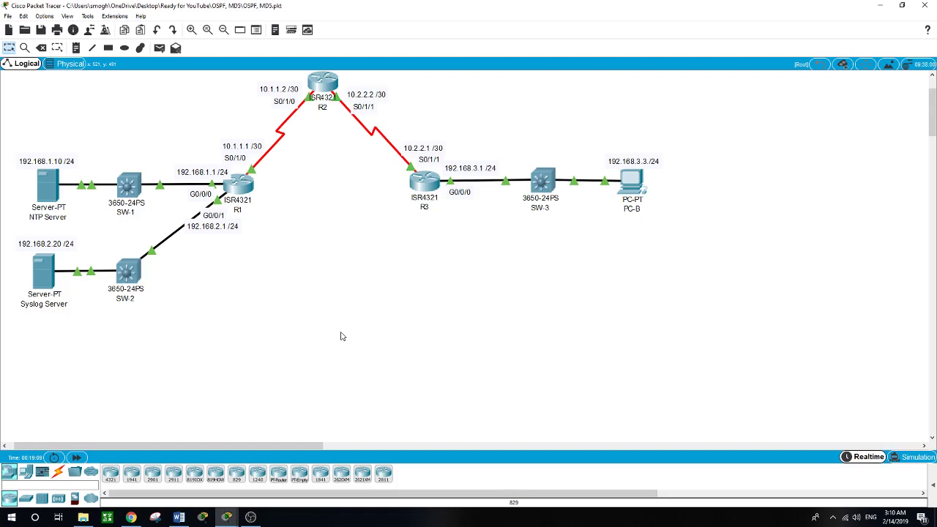
scroll(378, 347, up, 1)
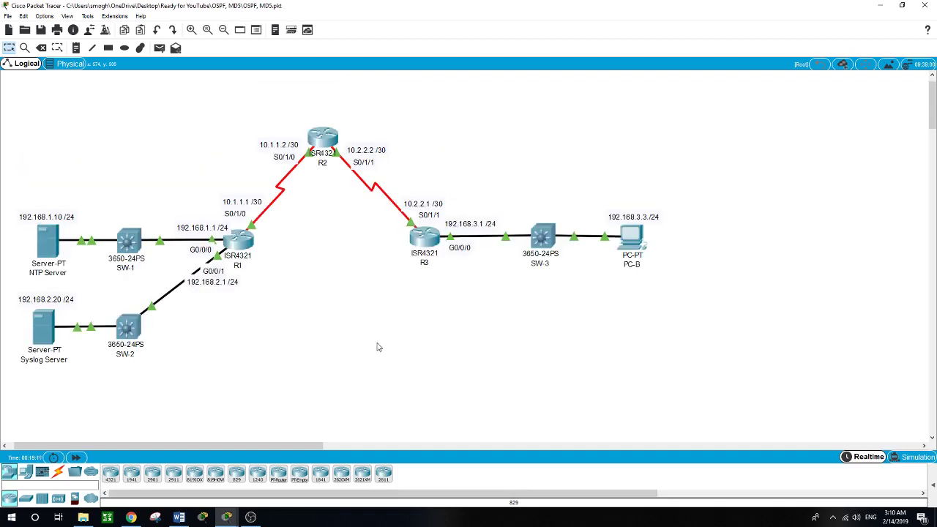
scroll(378, 347, down, 1)
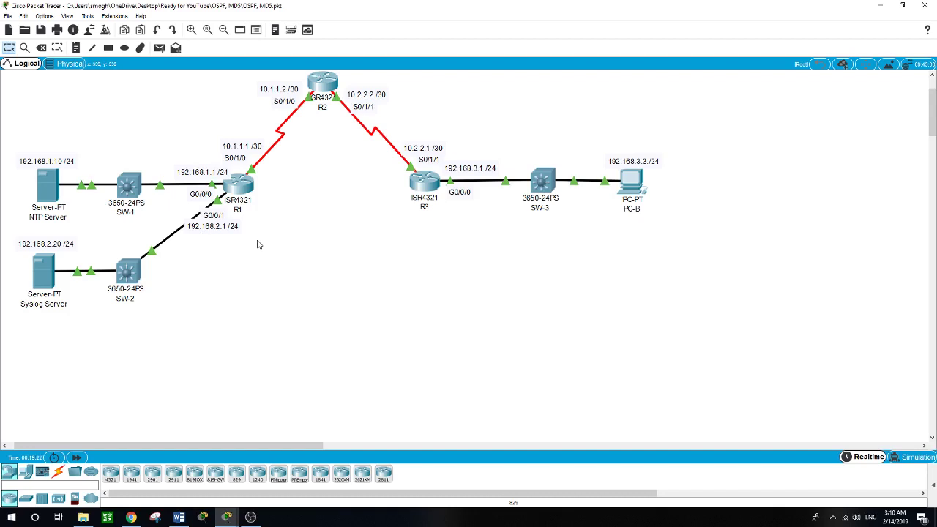
scroll(257, 245, up, 2)
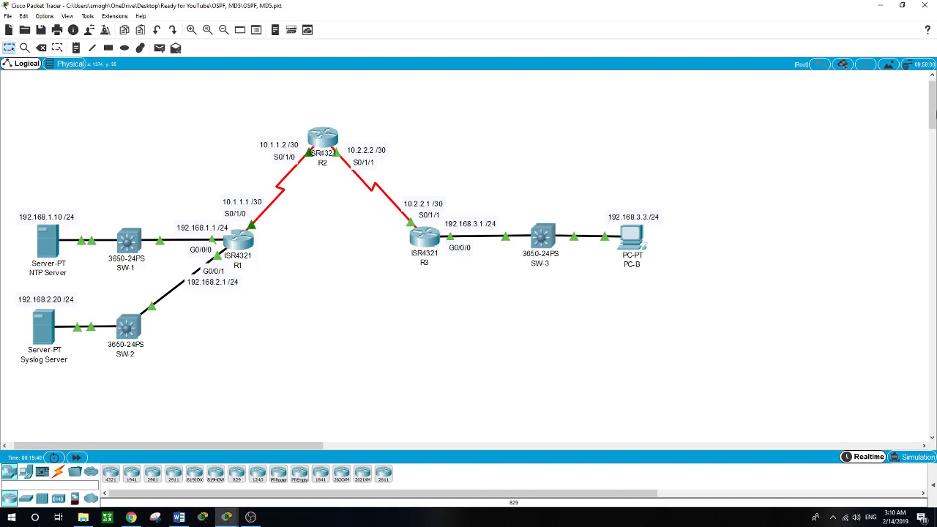
drag(934, 112, 935, 119)
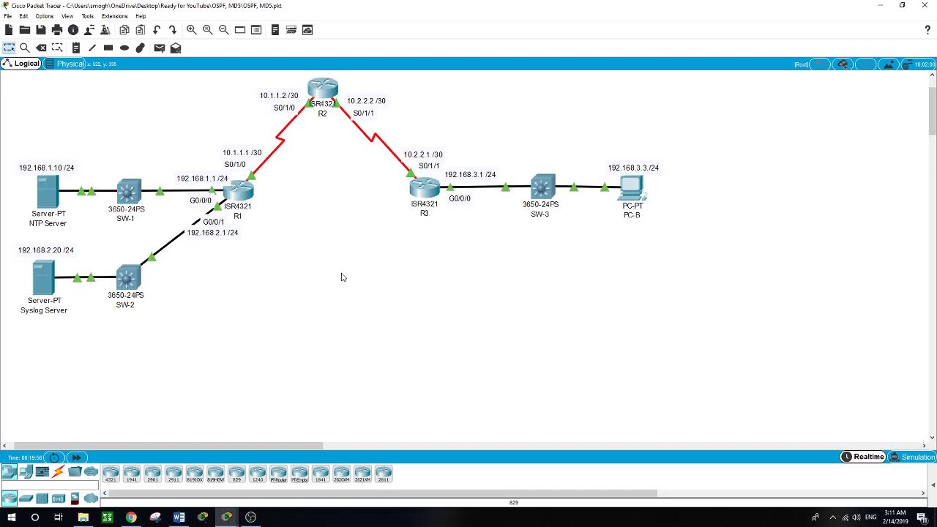
- Open R3's command line and enter global configuration mode with conf t
mouse_move(31, 293)
click(423, 196)
text(s)
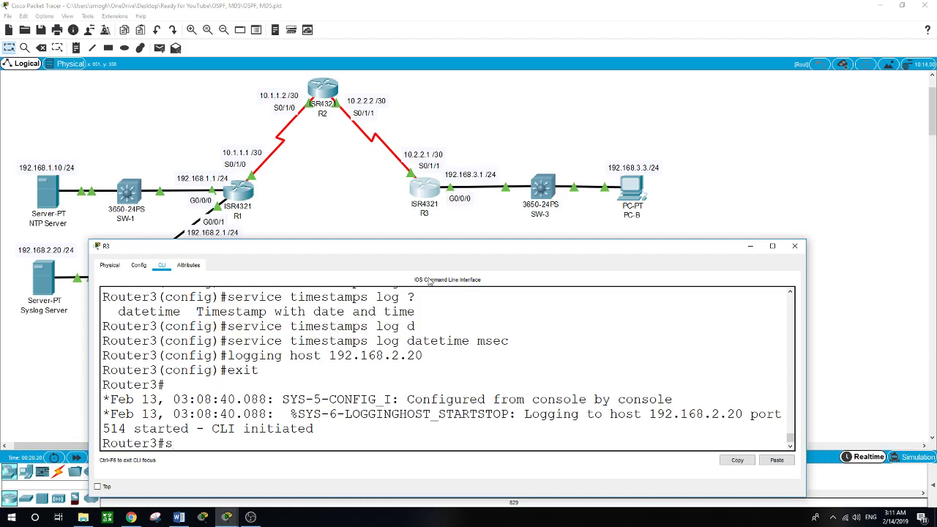
key(BackSpace)
text(conf t)
key(Return)
- Set R3's IP domain name to ccnasecurity.com
text(ip d)
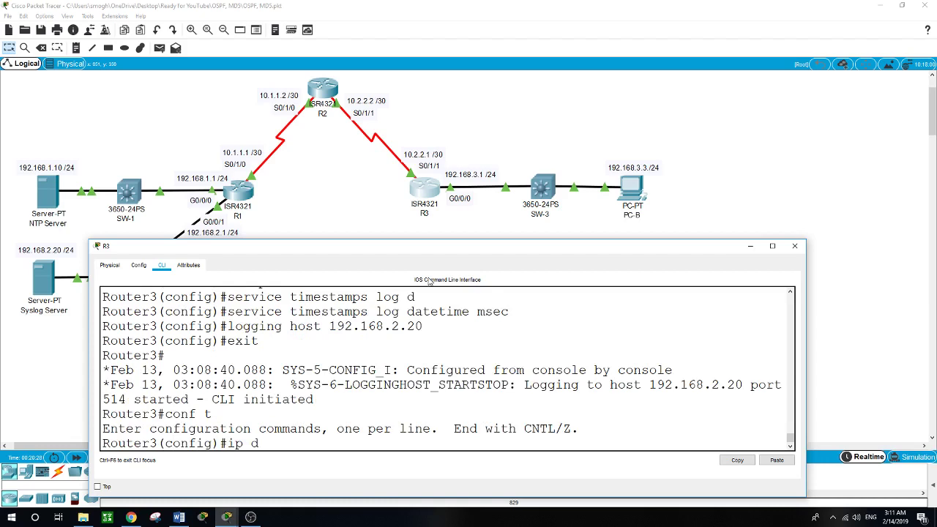
text(omain-)
key(Tab)
text(n)
key(Tab)
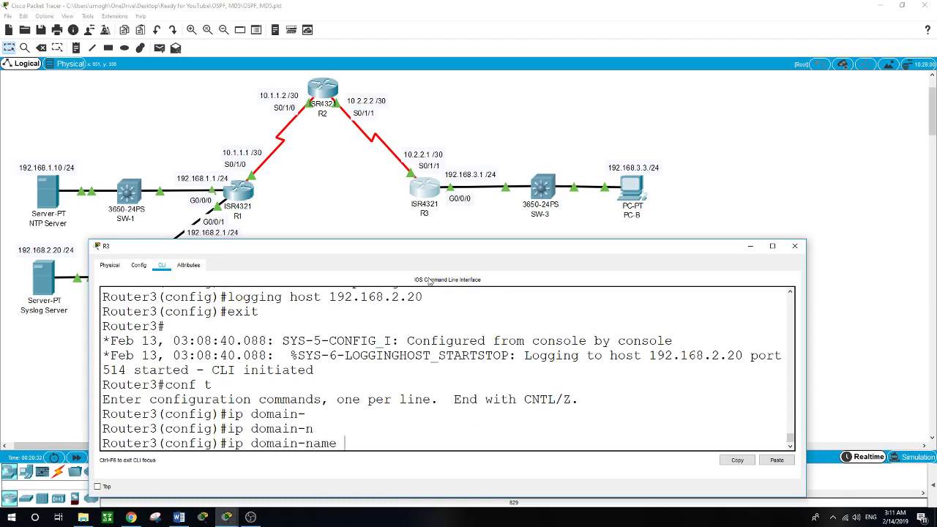
text(?)
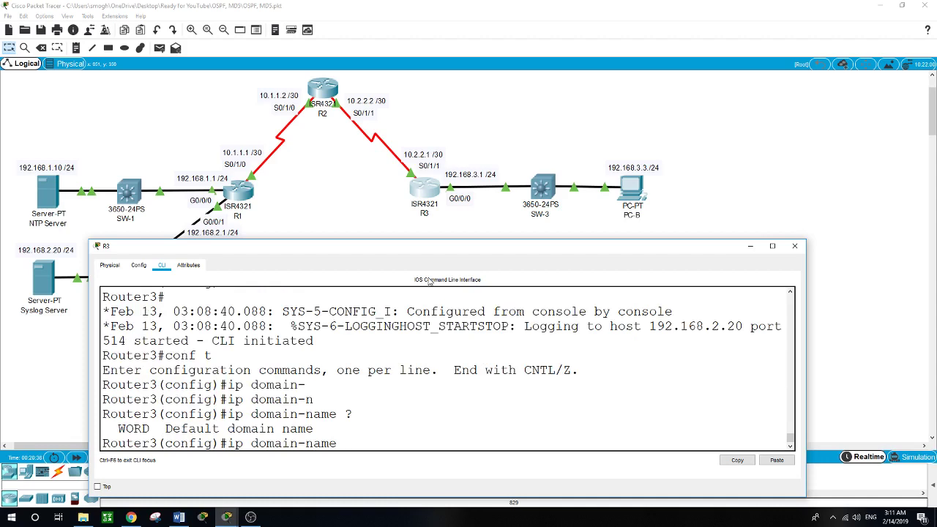
text(ccnasecurity.com)
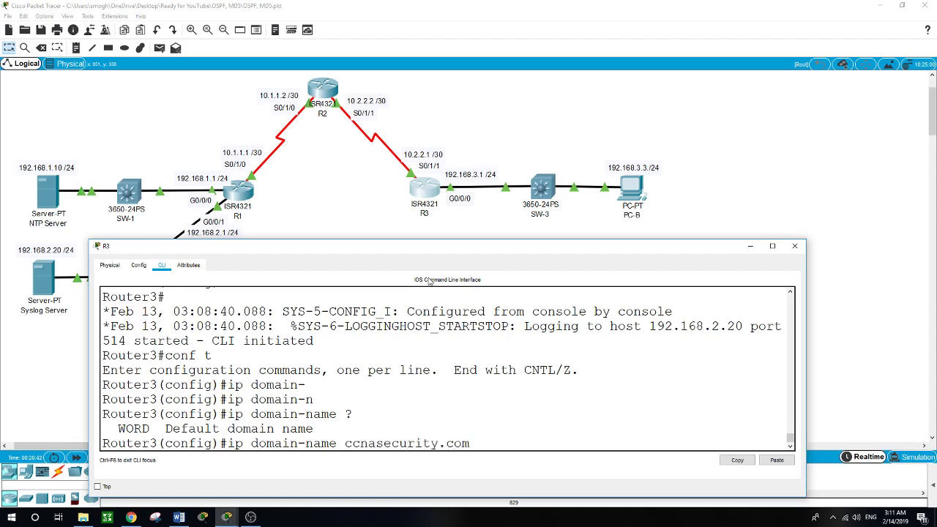
key(Return)
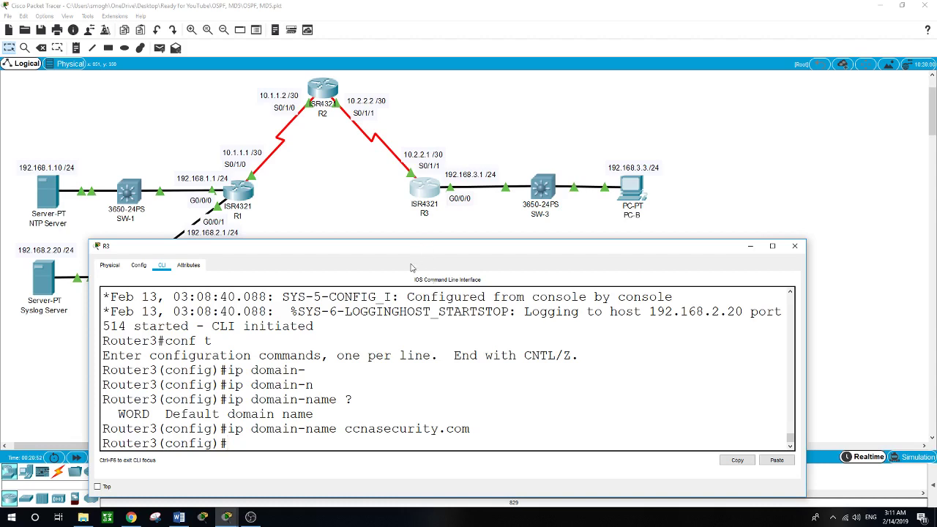
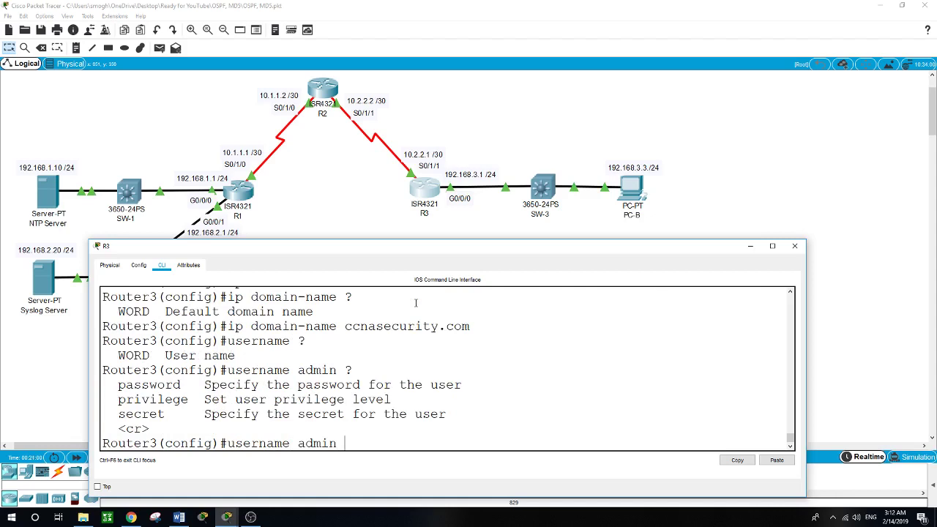
- Create local user admin with privilege 15 and a secret, then enter VTY lines 0–4 configuration
key(Tab)
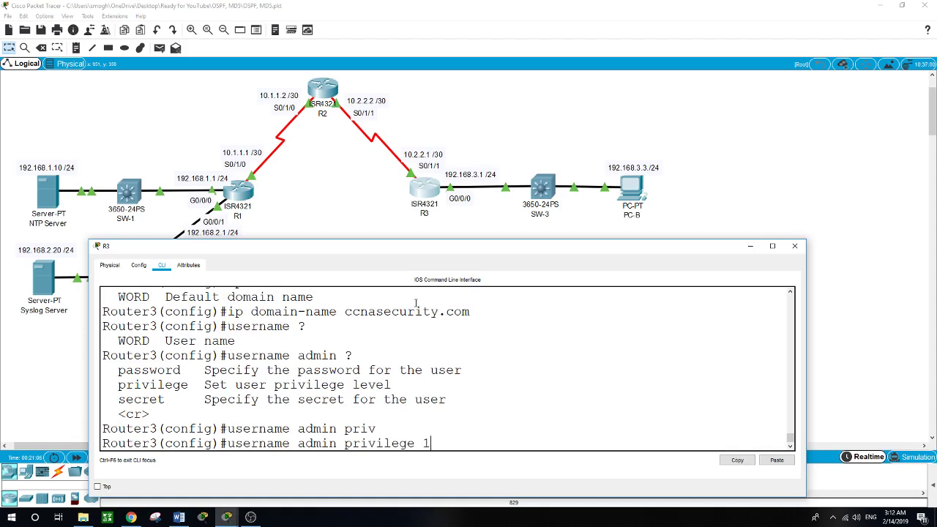
key(Tab)
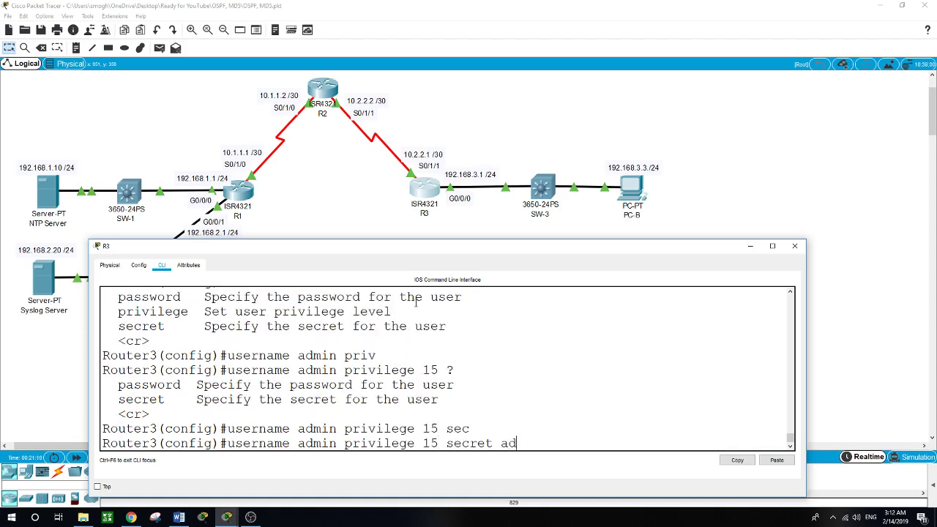
key(Return)
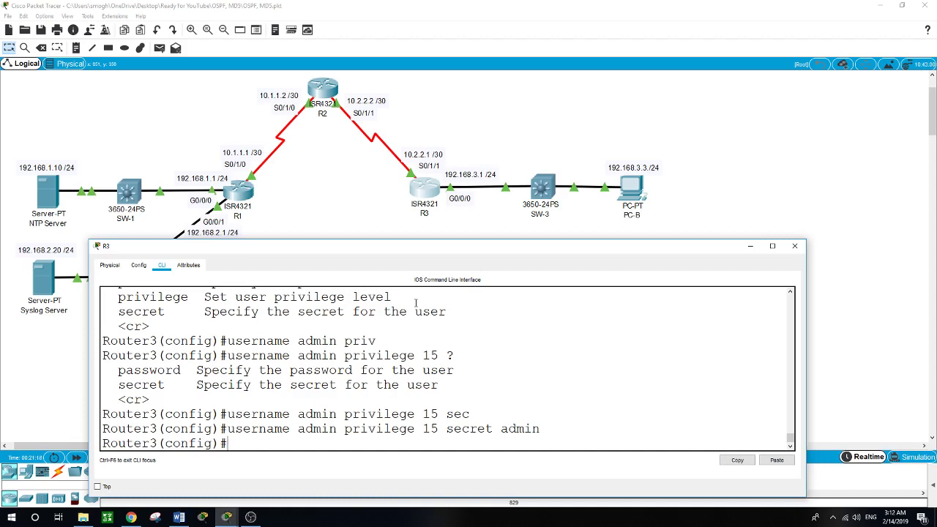
key(Return)
- Require local login on VTY lines 0–4 and restrict them to transport input ssh
text(login local)
key(Return)
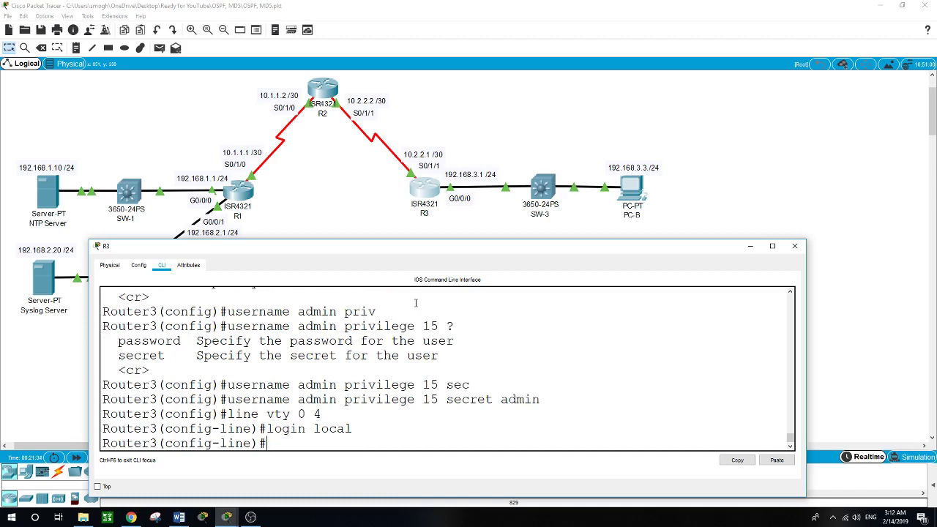
text(?tr)
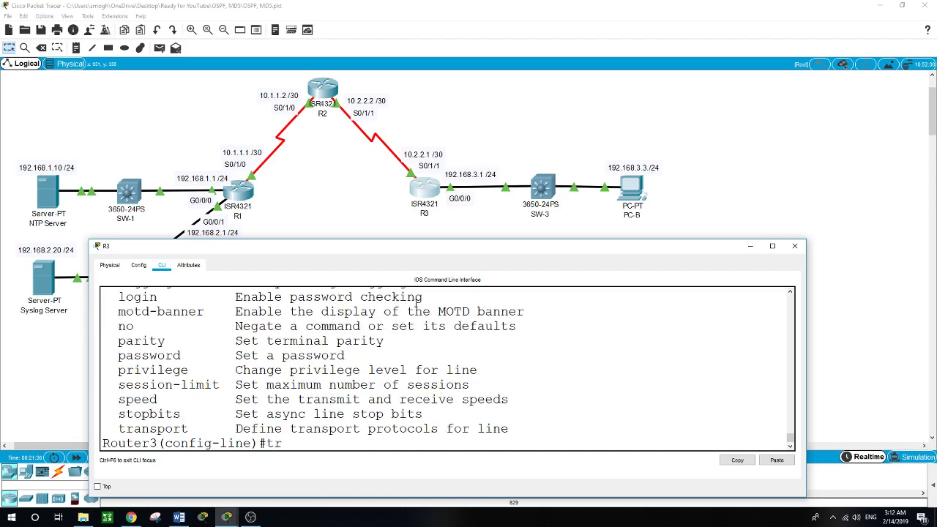
key(Tab)
text(?in)
key(Tab)
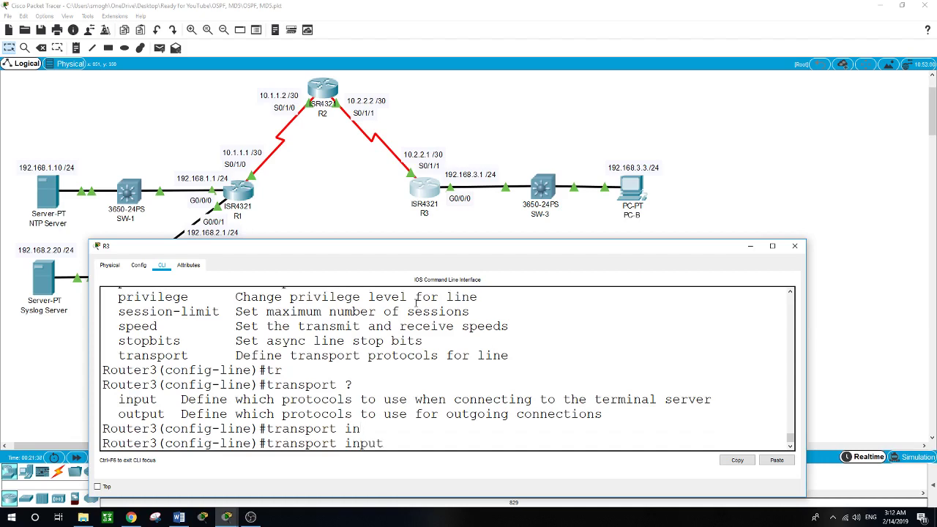
text(?)
text(sh)
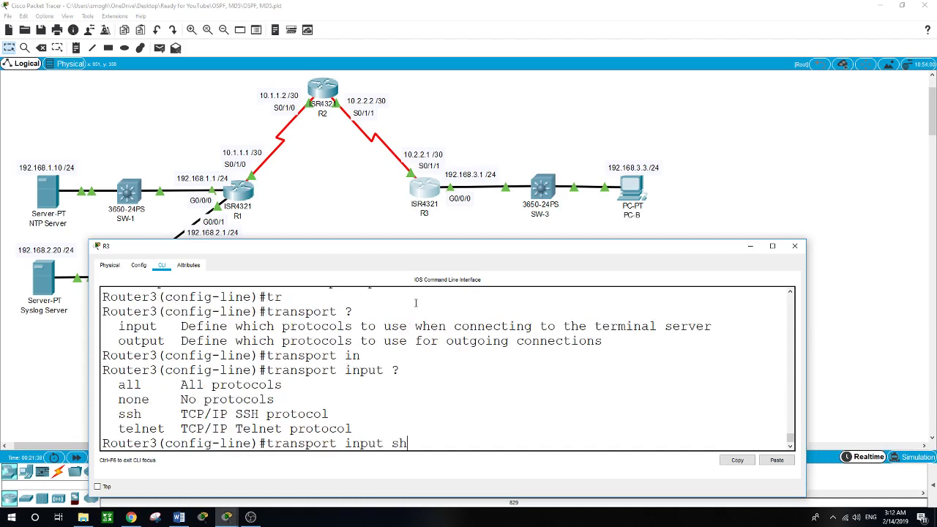
key(BackSpace)
text(h)
key(BackSpace)
text(sh)
key(Return)
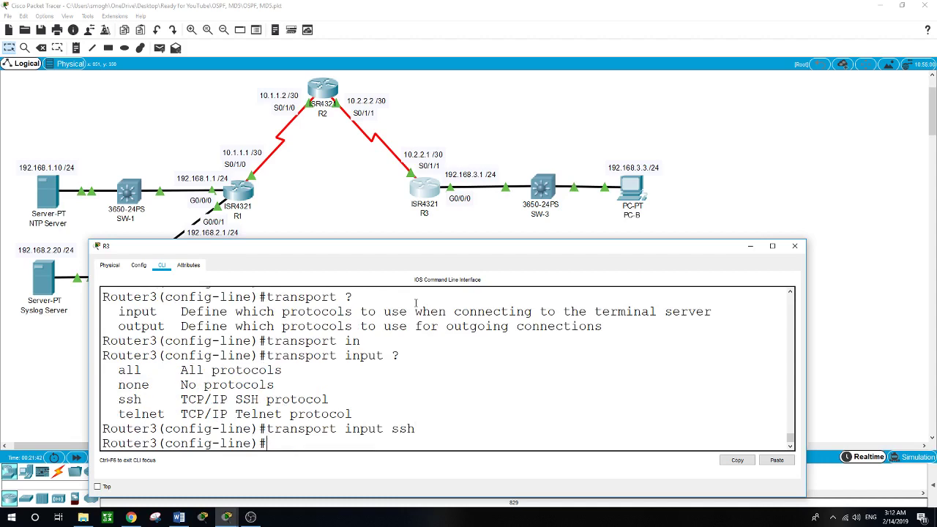
- Exit to global configuration and enter the ip ssh version 2 command
text(exit)
key(Return)
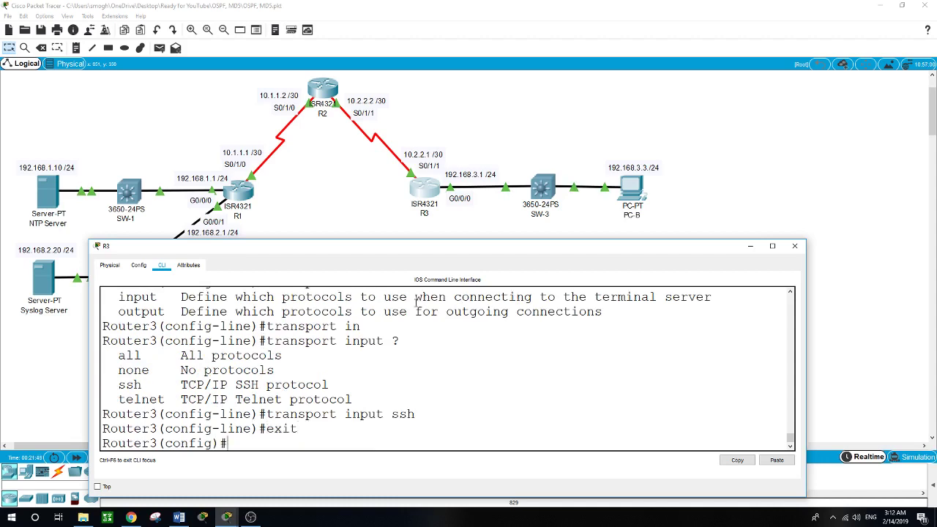
text(ip )
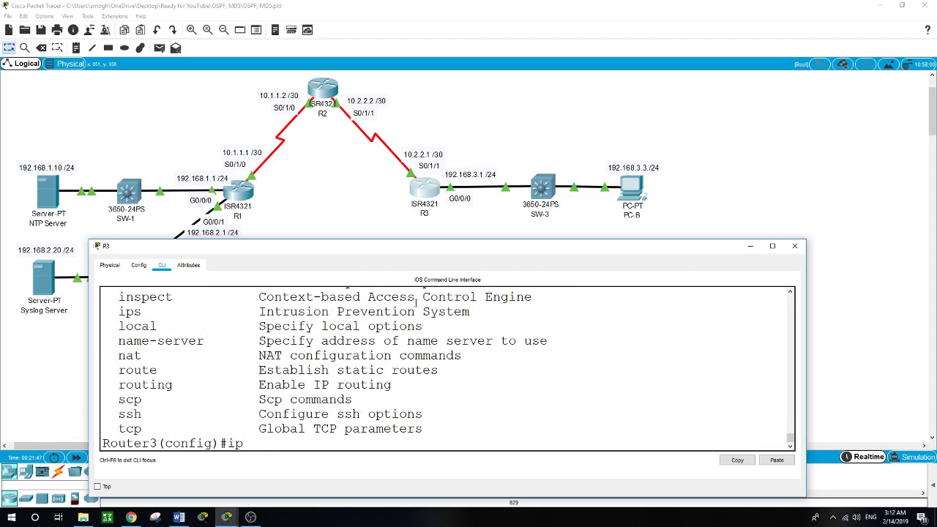
text(?ssh ?)
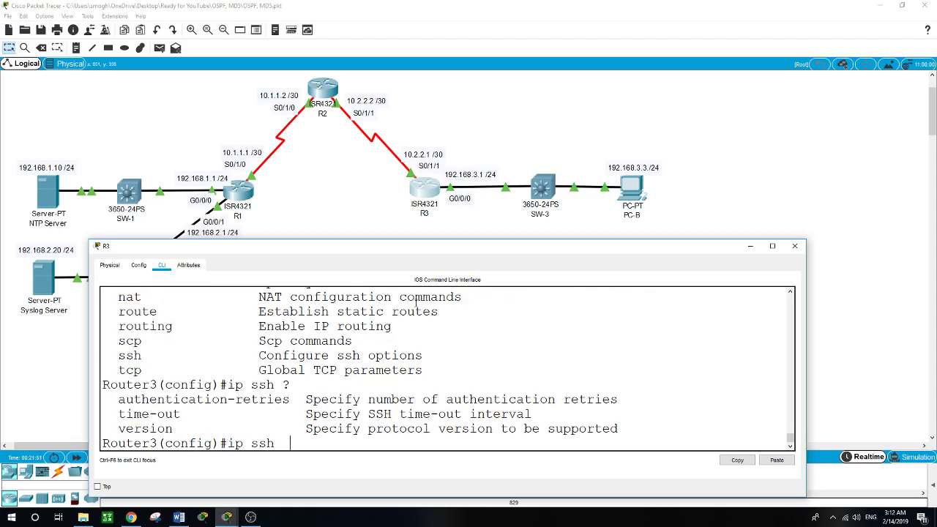
text(version)
text( ?)
text(2)
- Apply SSH version 2, then clear old RSA keys with crypto key zeroize rsa
key(Return)
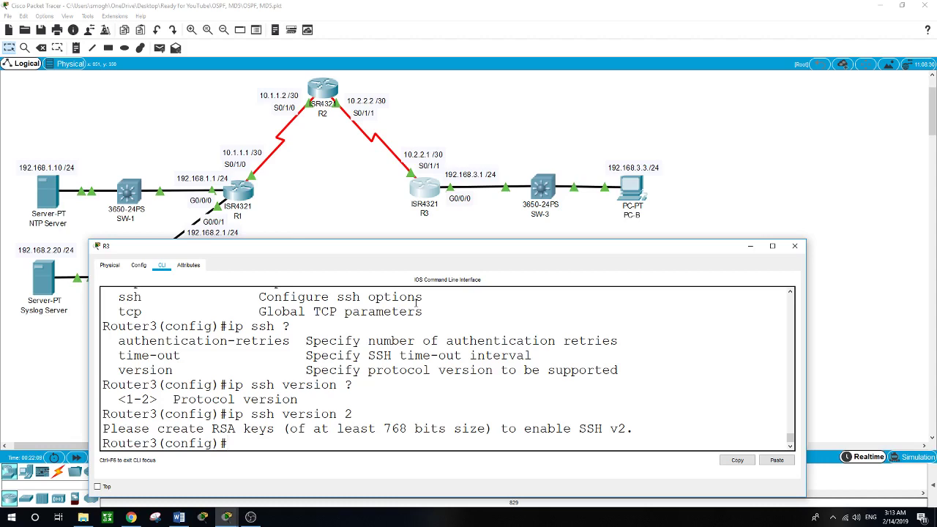
text(cryp)
key(Tab)
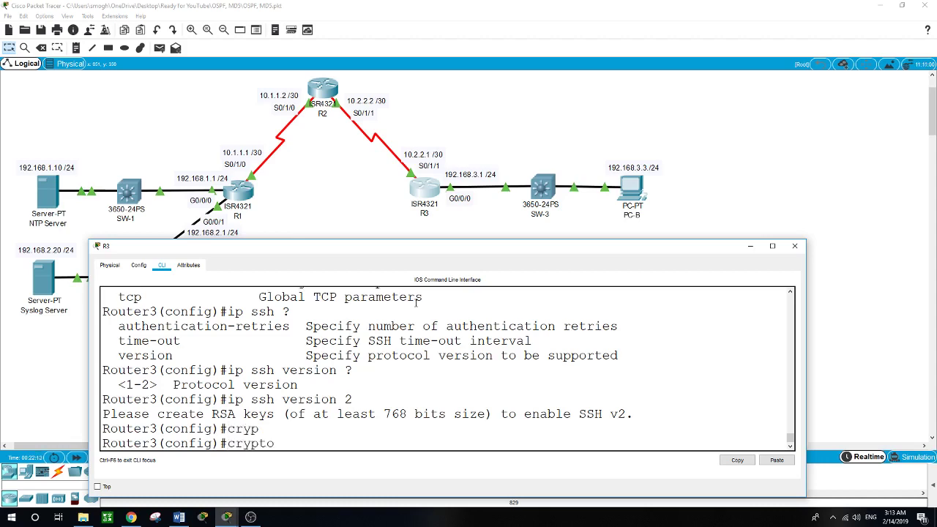
text(key ?)
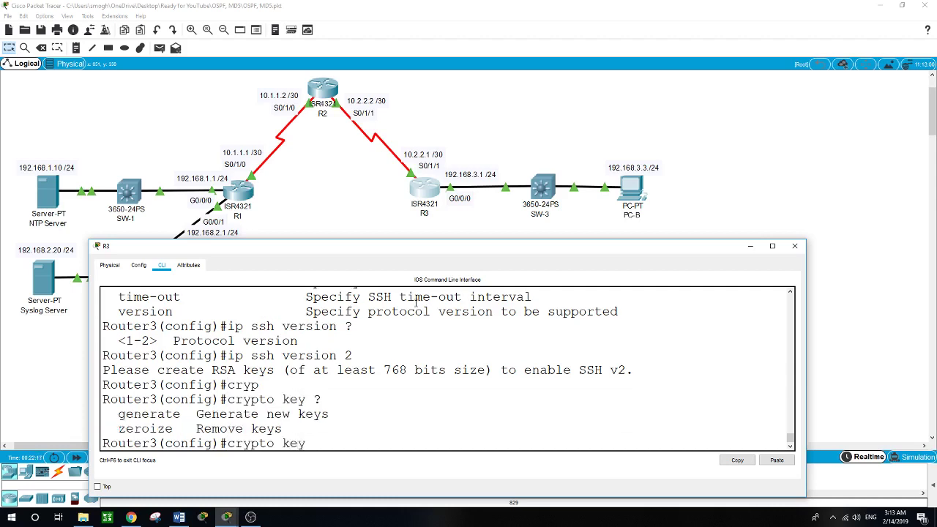
text(z)
key(Tab)
text(?)
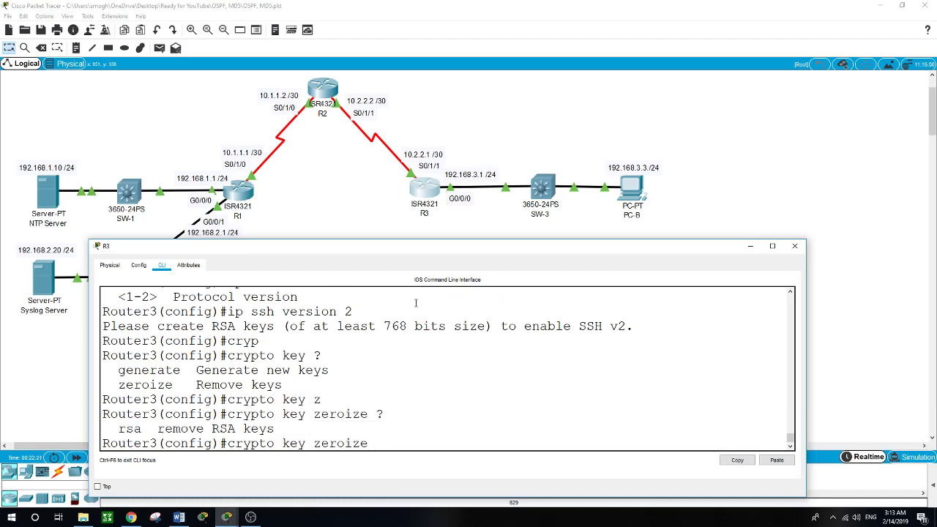
text(rsa ?)
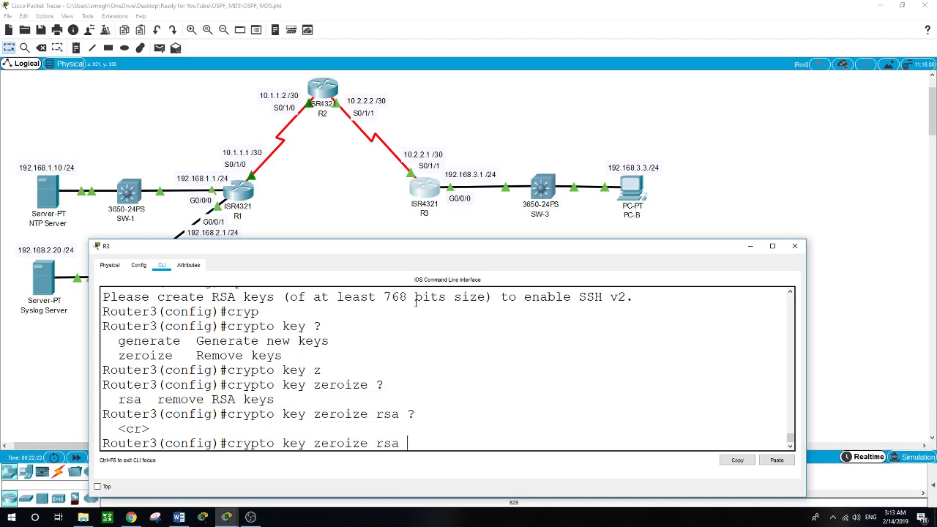
key(Return)
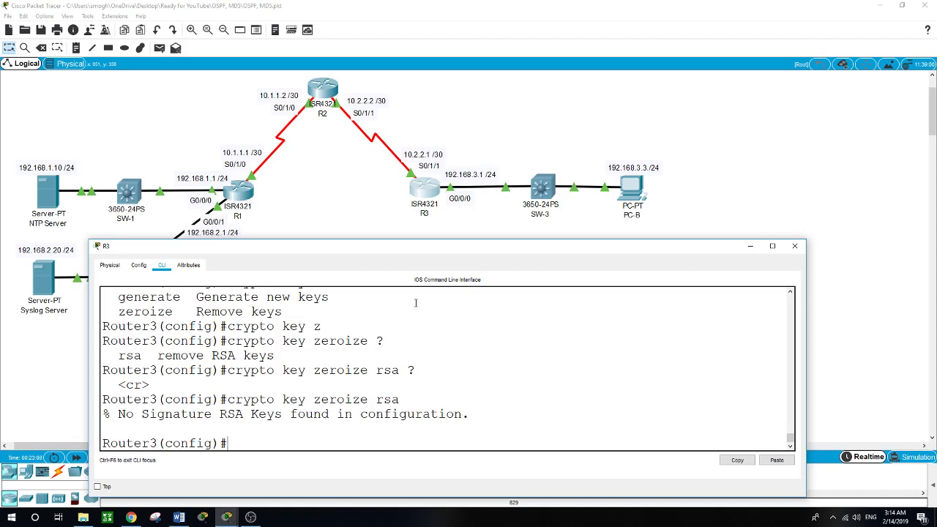
- Generate R3's RSA keys with a 1024-bit modulus
text(cryp)
key(Tab)
text(key )
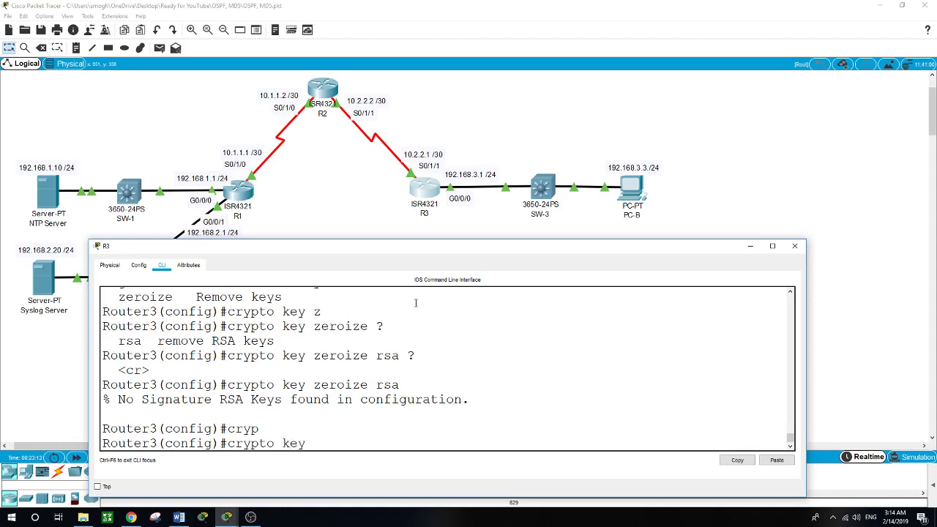
text(?gen)
key(Tab)
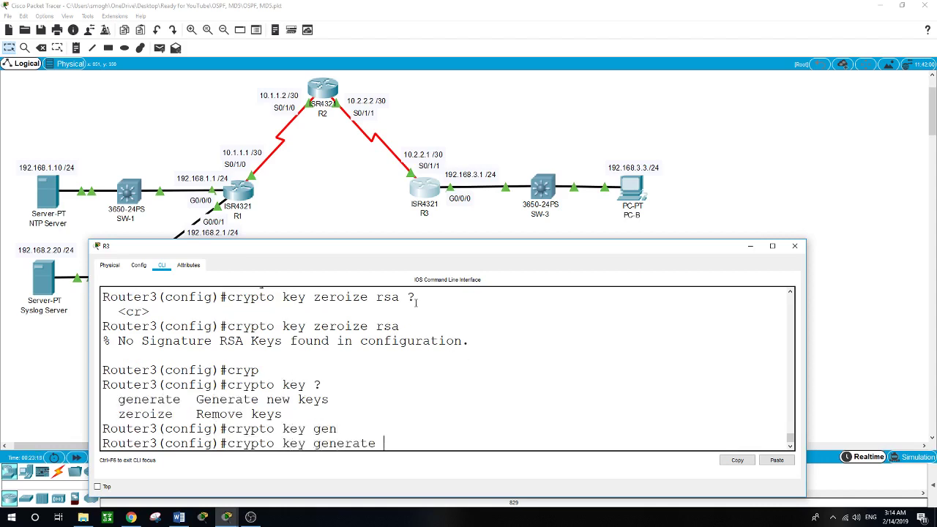
text(?rsa)
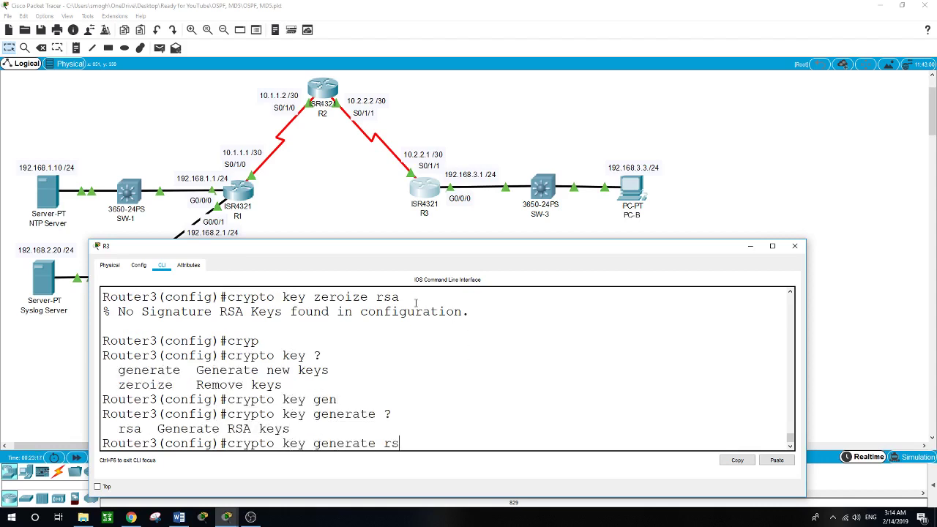
key(Return)
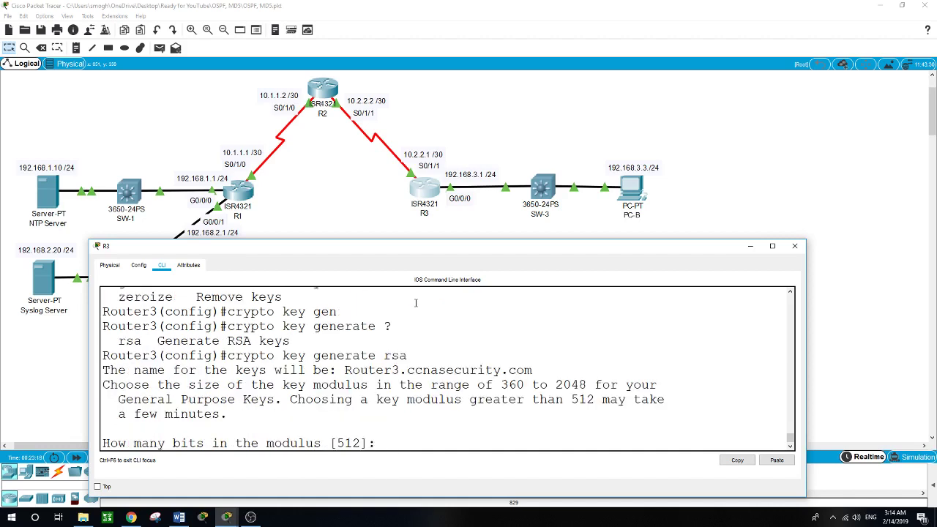
text(1024)
key(Return)
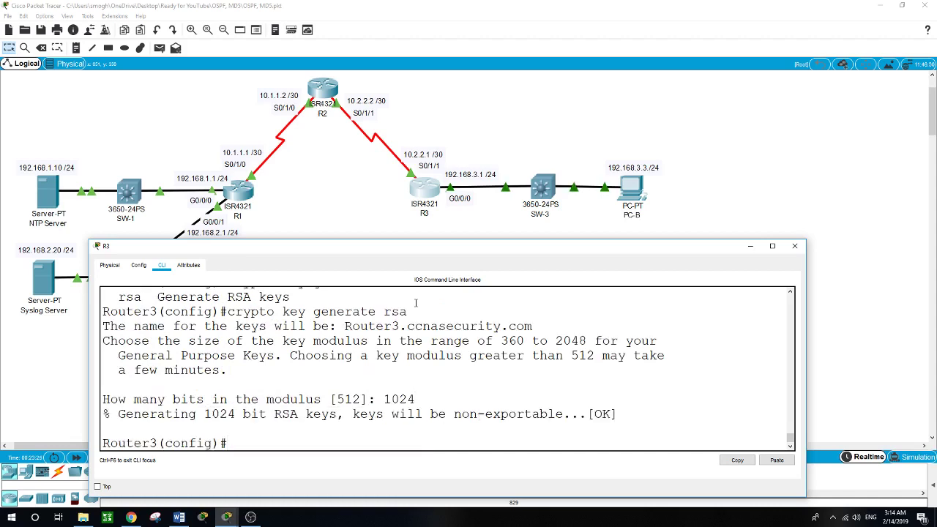
- Leave configuration mode and enter the show ip ssh command
text(exit)
key(Return)
text(show )
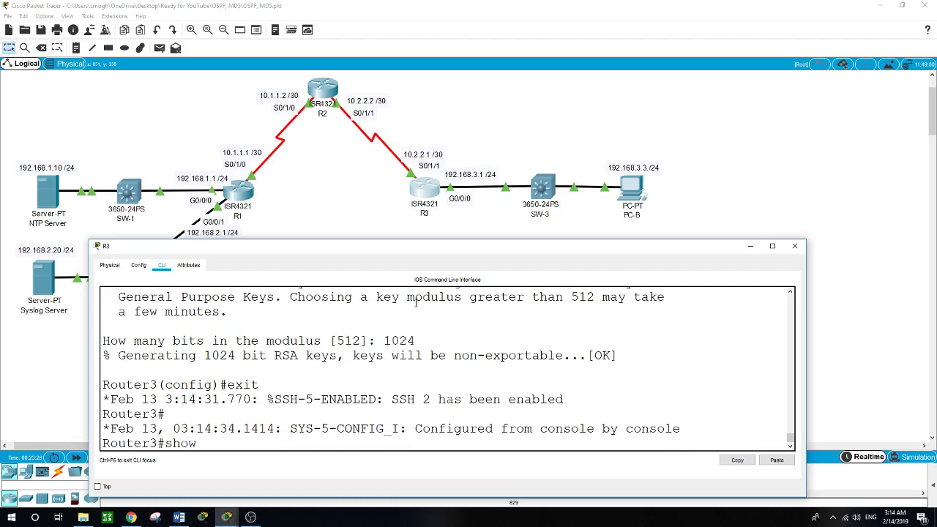
text(ip ssh)
- Display R3's SSH status (version 2.0, 120 s timeout, 3 retries) and return to the topology
key(Return)
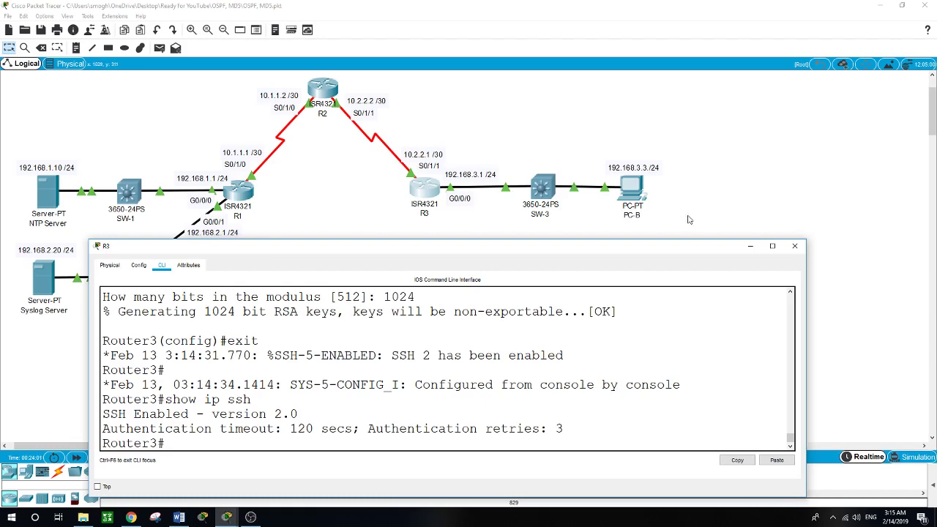
click(641, 196)
- Telnet from PC-B to 192.168.3.1 and confirm R3 closes the connection
click(641, 196)
drag(617, 217, 668, 91)
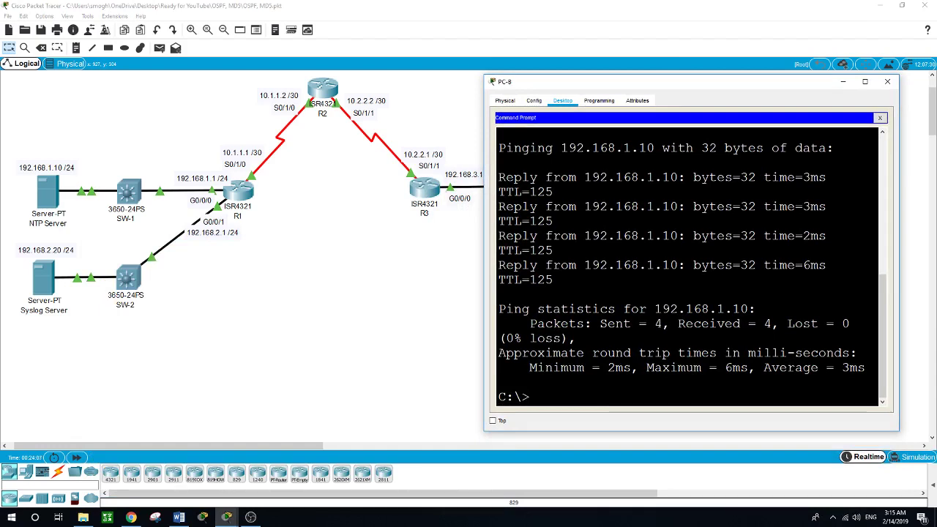
text(telnet 192.168)
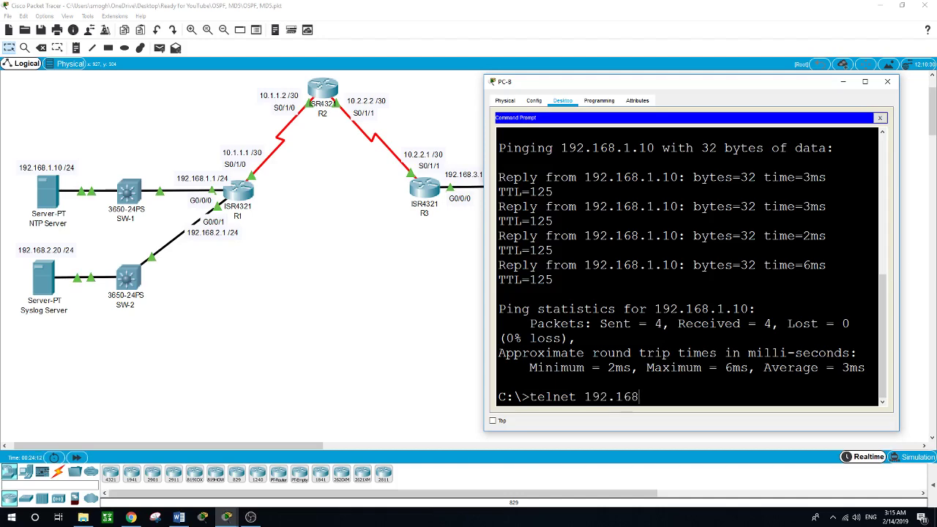
text(.3.1)
key(Return)
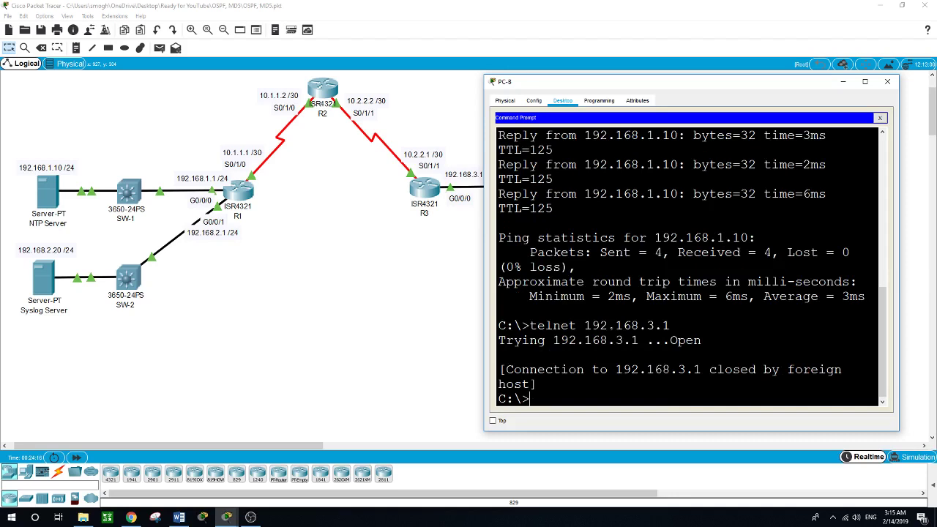
click(356, 301)
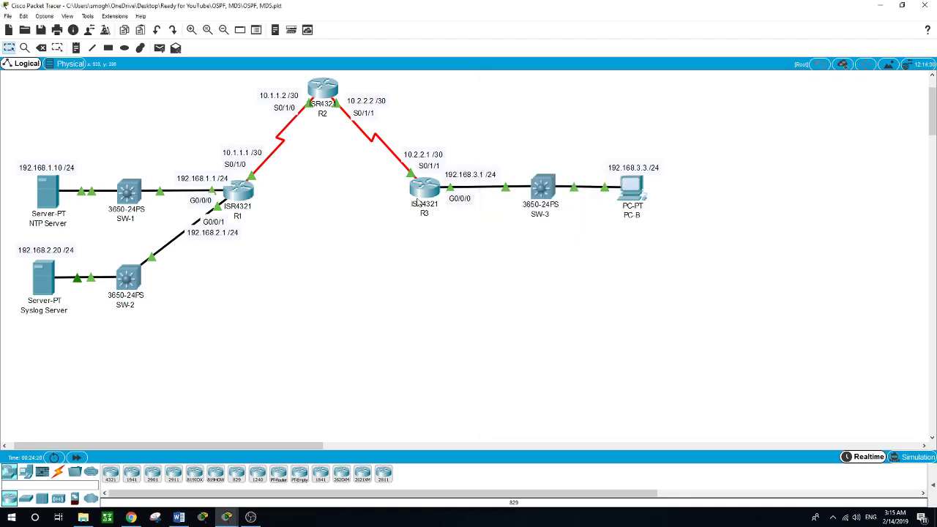
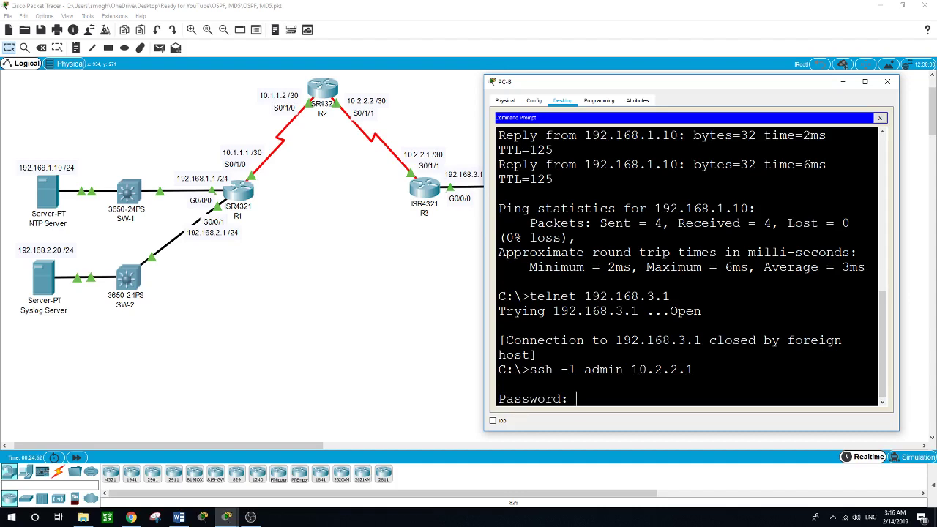
- Log in to R3 with the SSH password and enter global configuration mode with conf t
key(Return)
text(co)
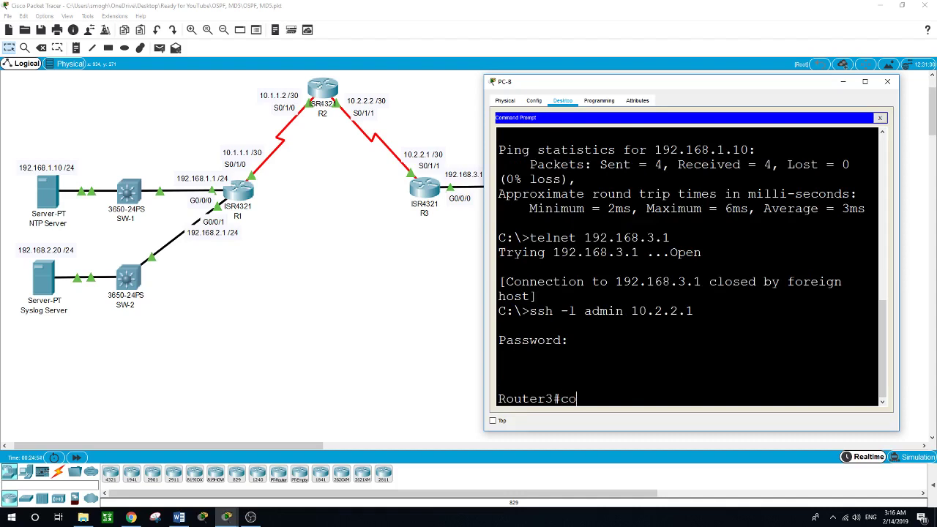
text(nf t)
key(Return)
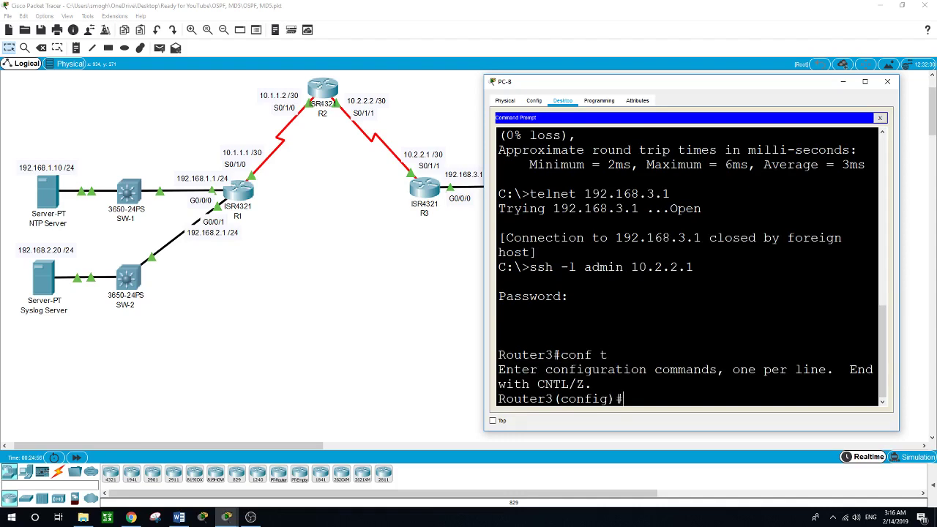
key(Return)
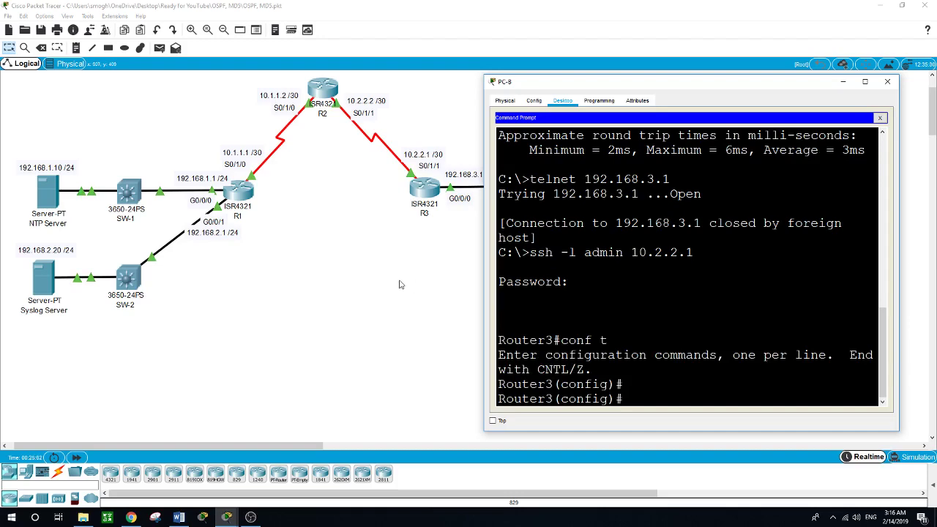
- Reposition PC-B's terminal window lower over the topology to reveal R3's LAN
drag(705, 84, 698, 240)
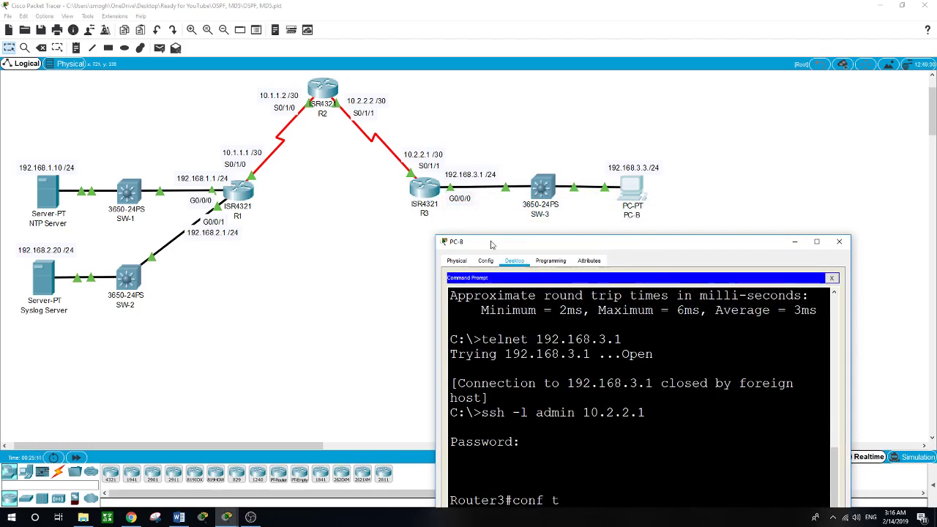
drag(508, 237, 555, 126)
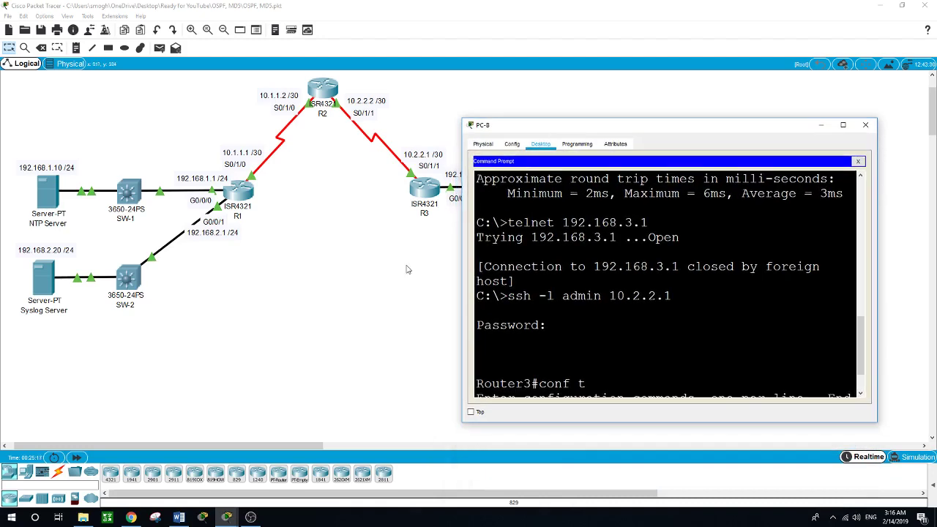
double_click(619, 126)
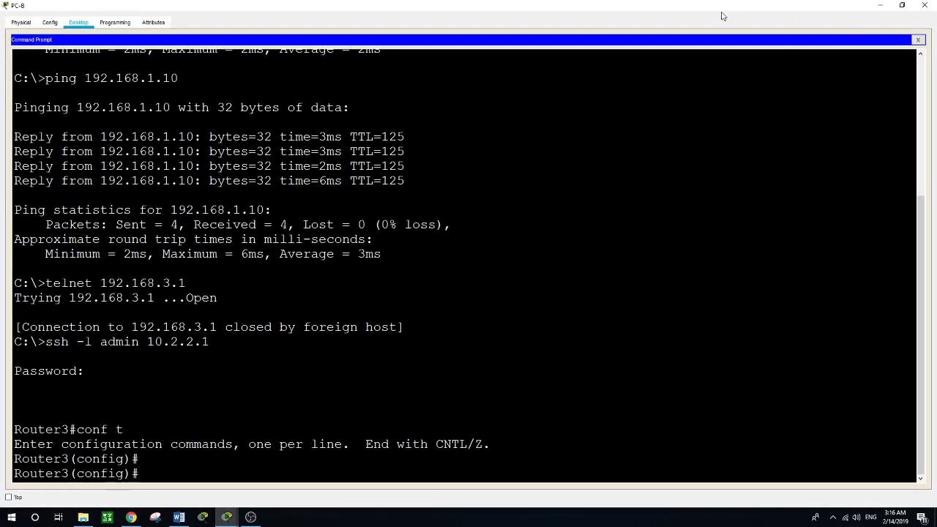
double_click(720, 14)
drag(702, 126, 690, 252)
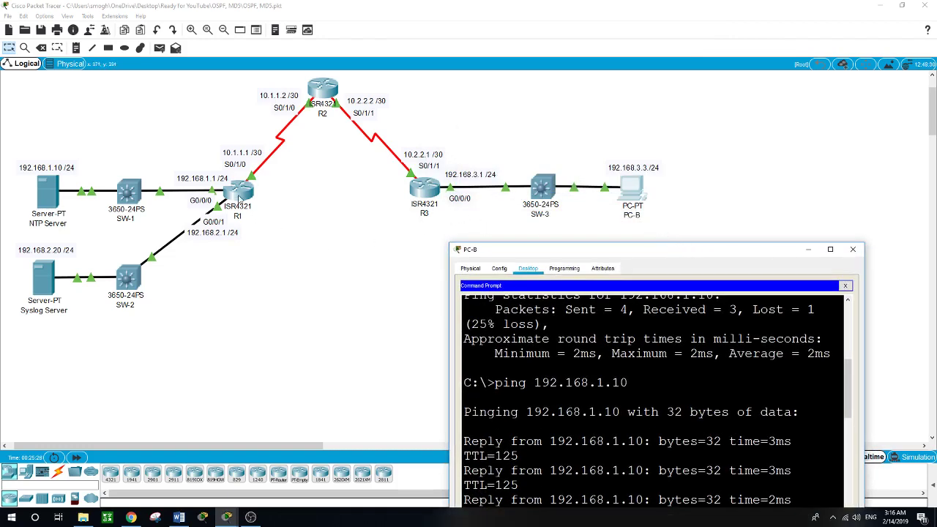
- In R1's CLI, exit configuration modes back to privileged EXEC
click(239, 198)
drag(394, 214, 393, 228)
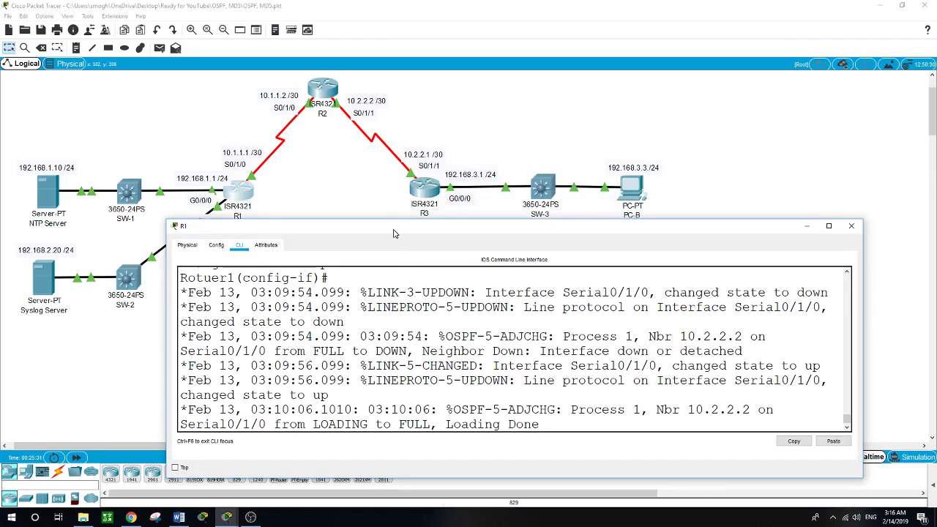
key(Return)
key(Return)
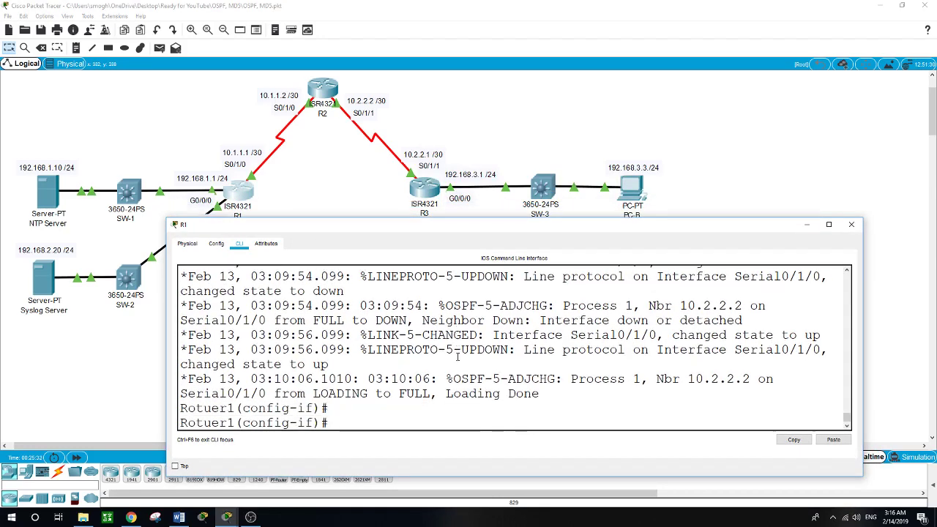
text(exit)
key(Return)
text(exit)
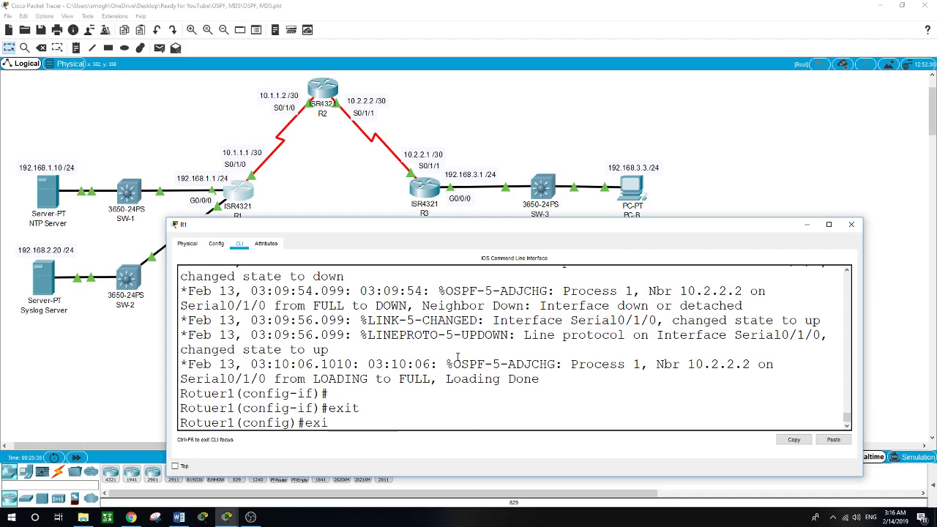
key(Return)
- SSH from R1 to R3 as admin at 10.2.2.1, log in, and run show run
text(tuer1#)
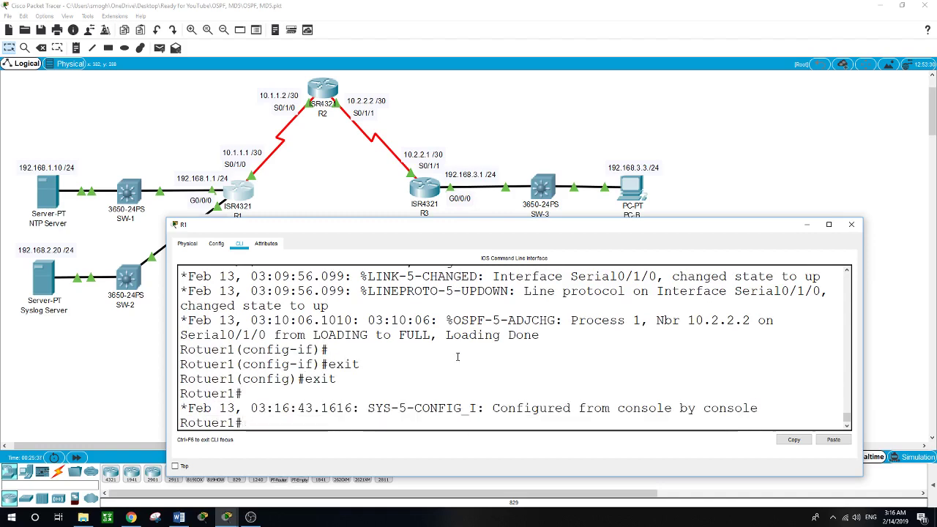
text(ssh -l admin)
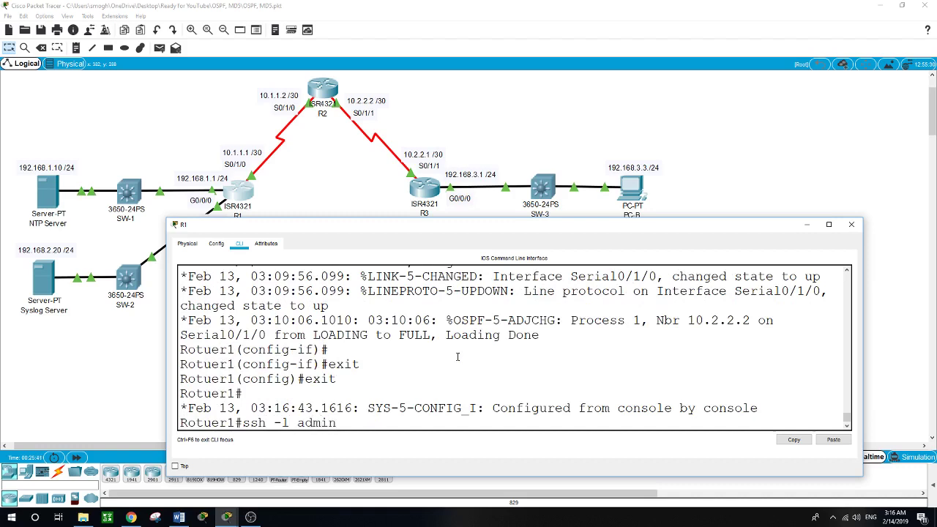
text( 10.2.2.1)
key(Return)
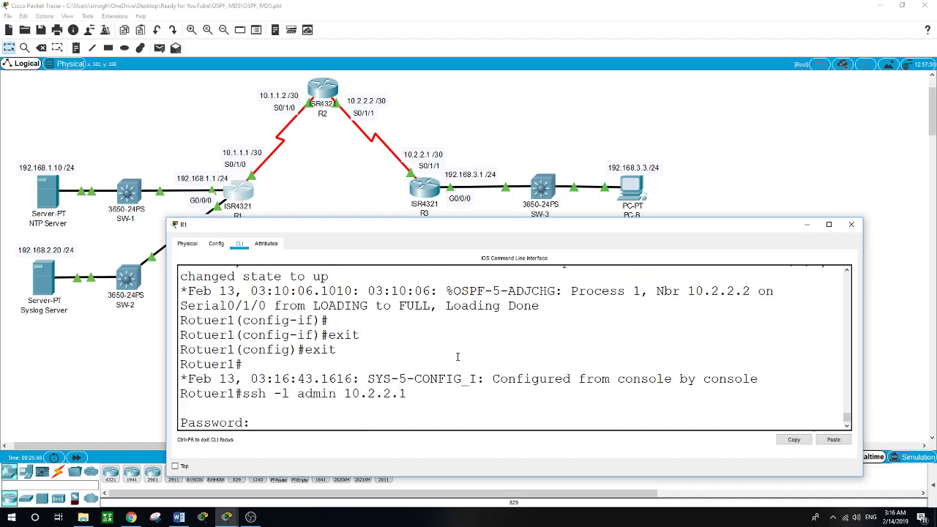
key(Return)
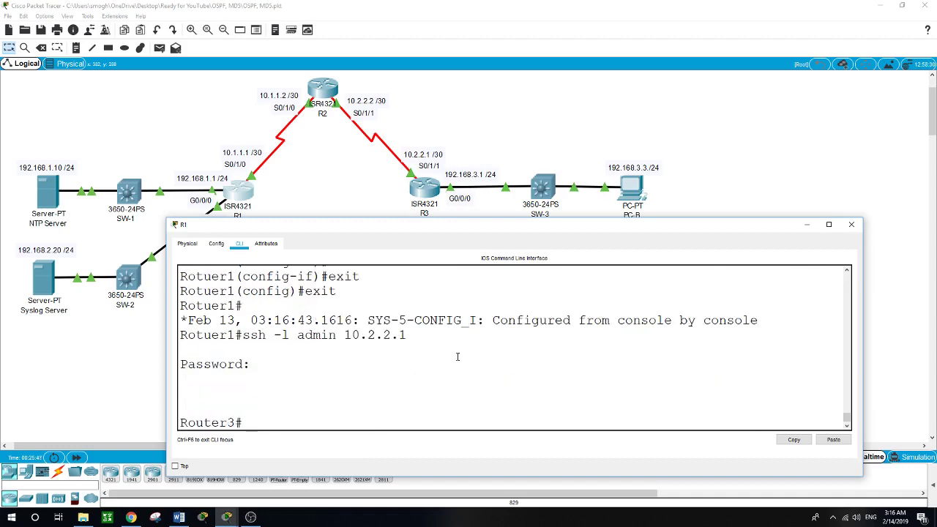
text(show run)
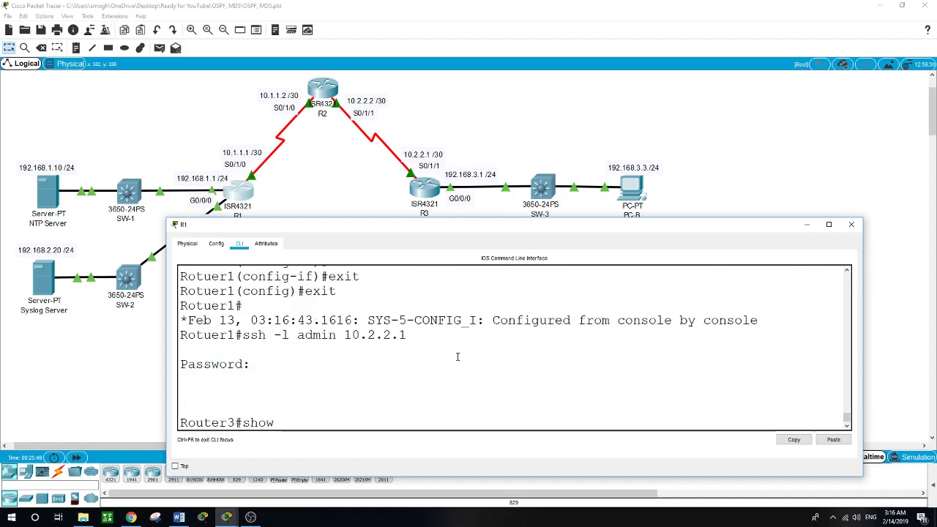
key(Return)
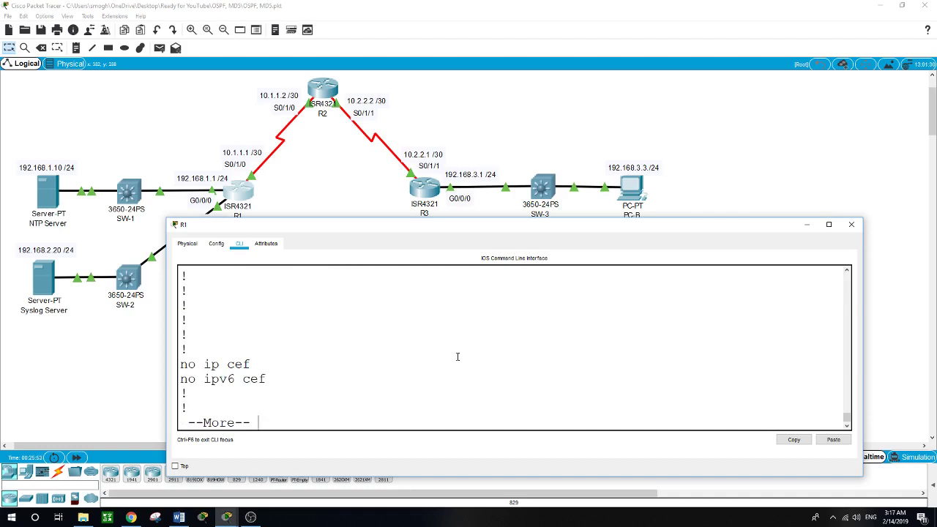
- Close R1's device window and switch to the screen recording application
click(851, 224)
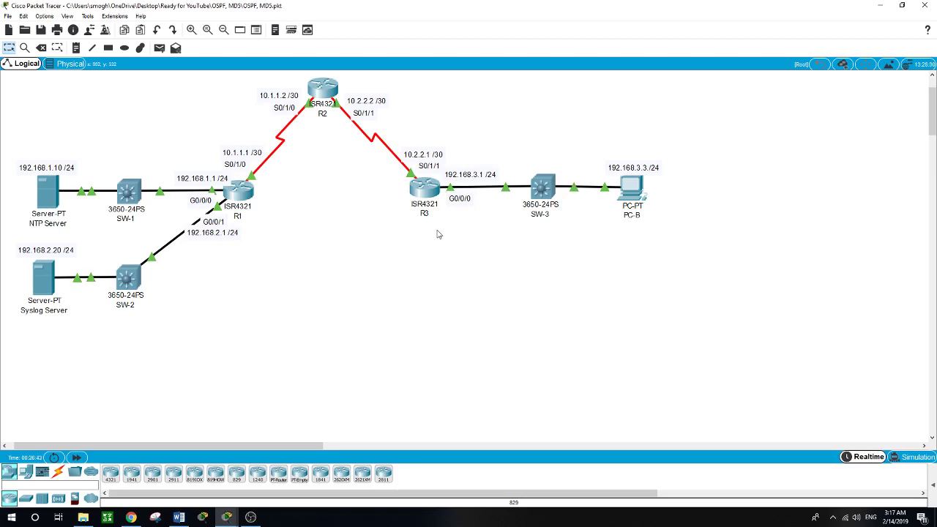
click(250, 517)
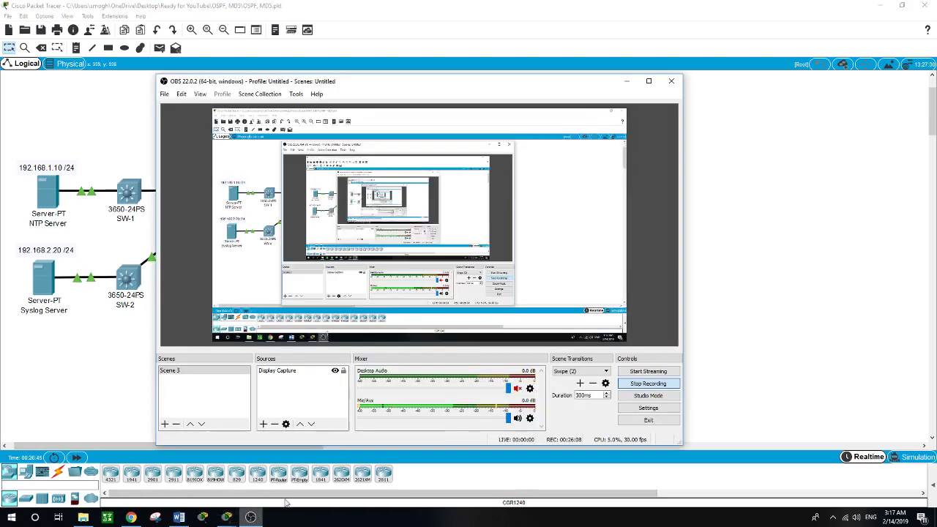